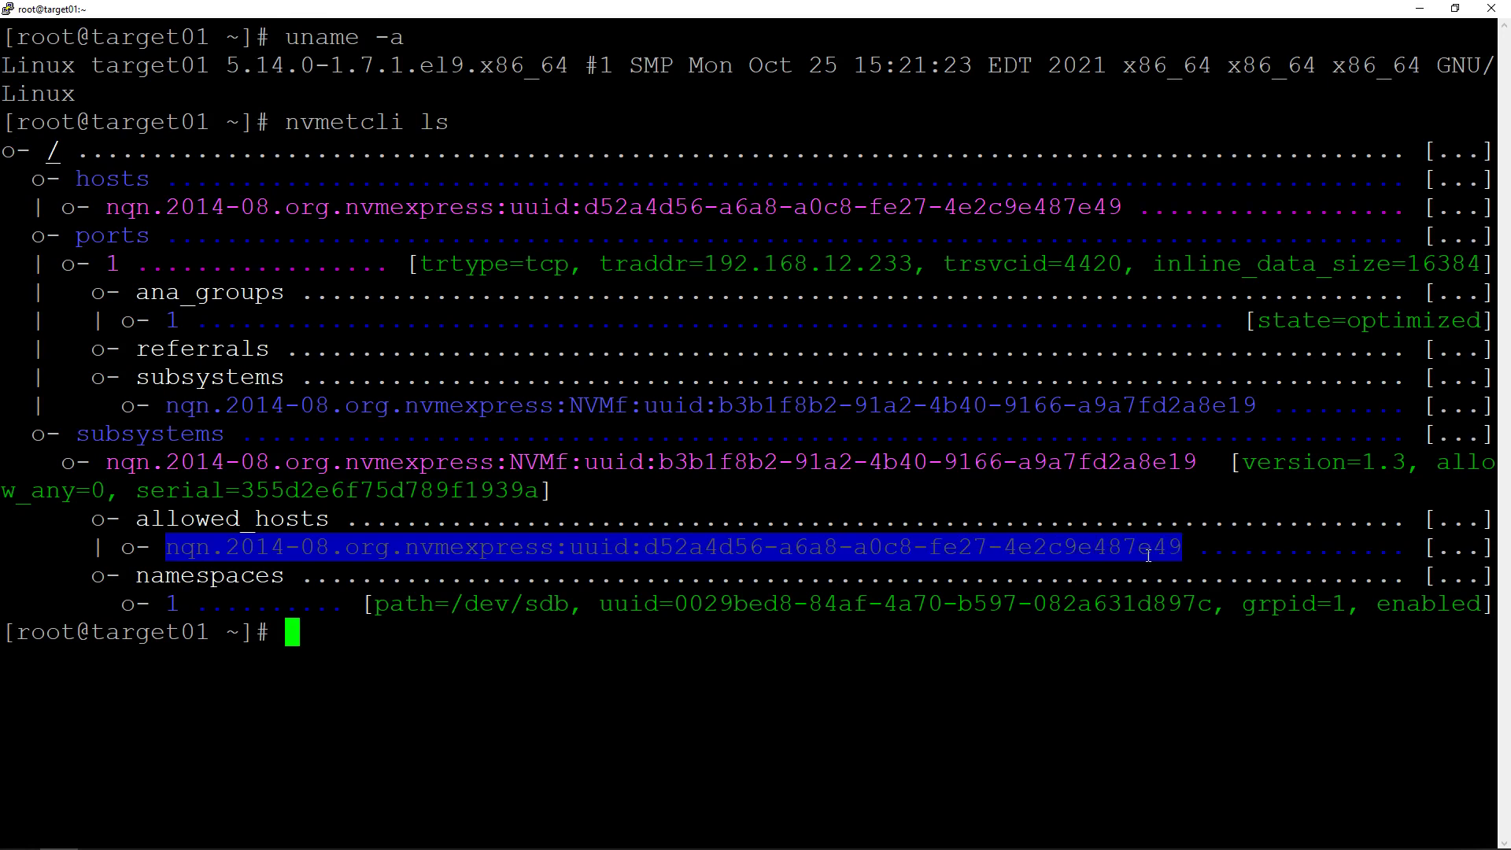
Examine the device path and UUID of namespace 1 in the nvmetcli listing of target01
left_click(495, 617)
left_click_drag(457, 606, 558, 604)
left_click(692, 612)
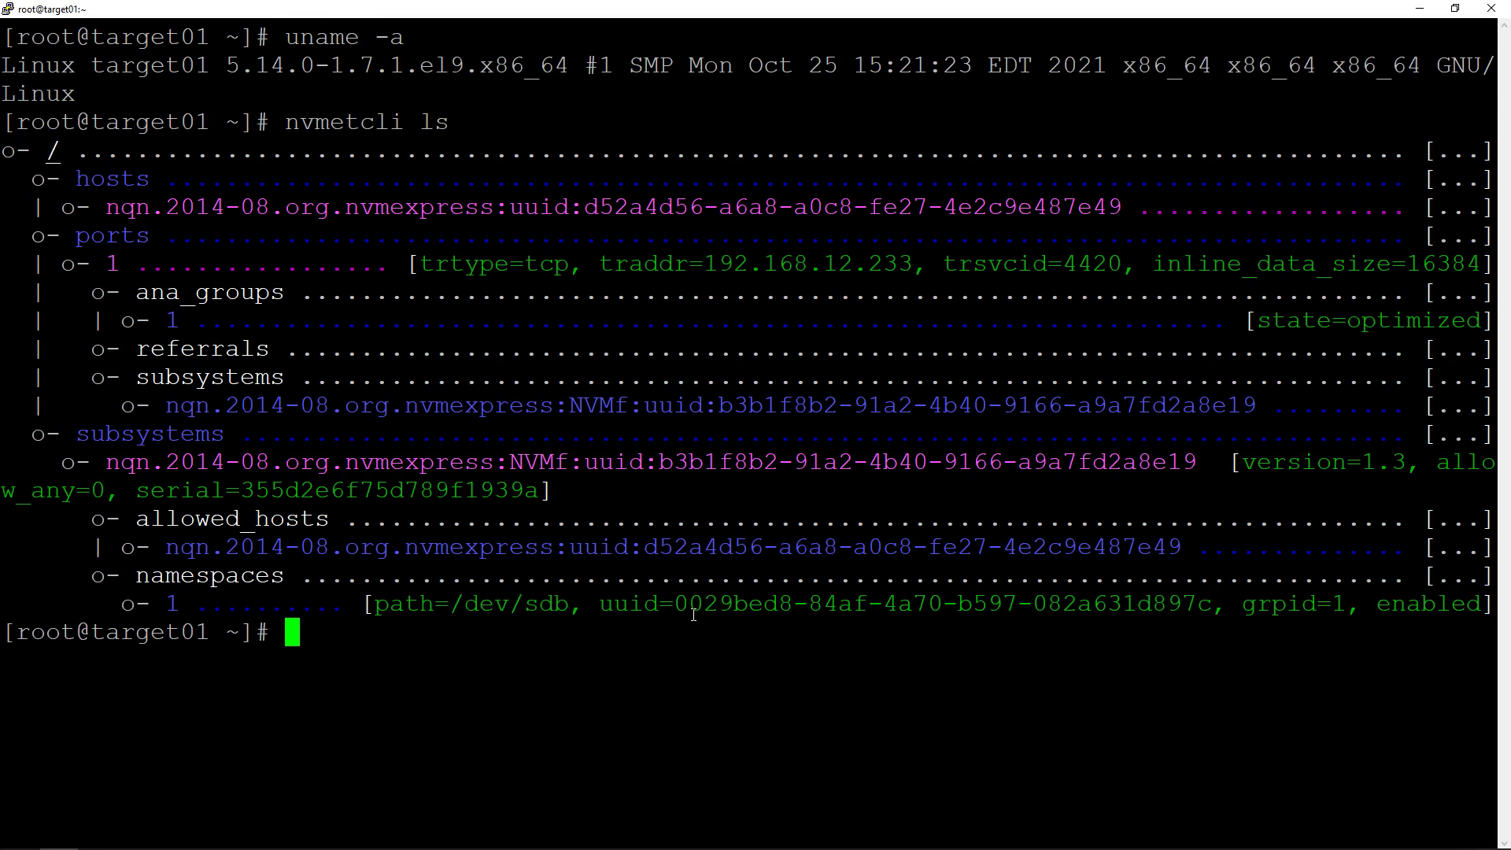
left_click_drag(676, 607, 1213, 607)
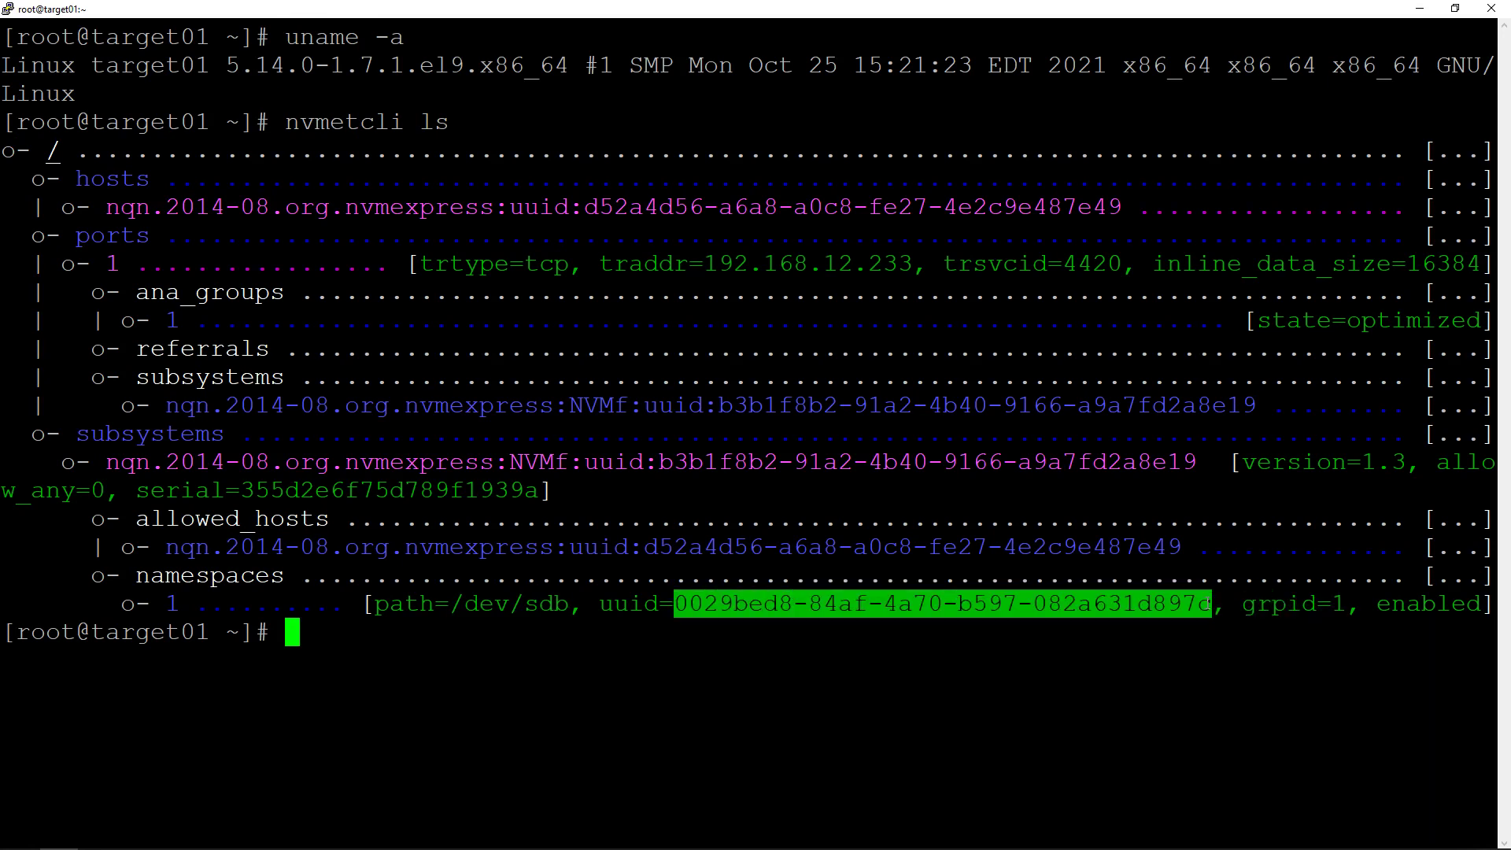
left_click(1280, 744)
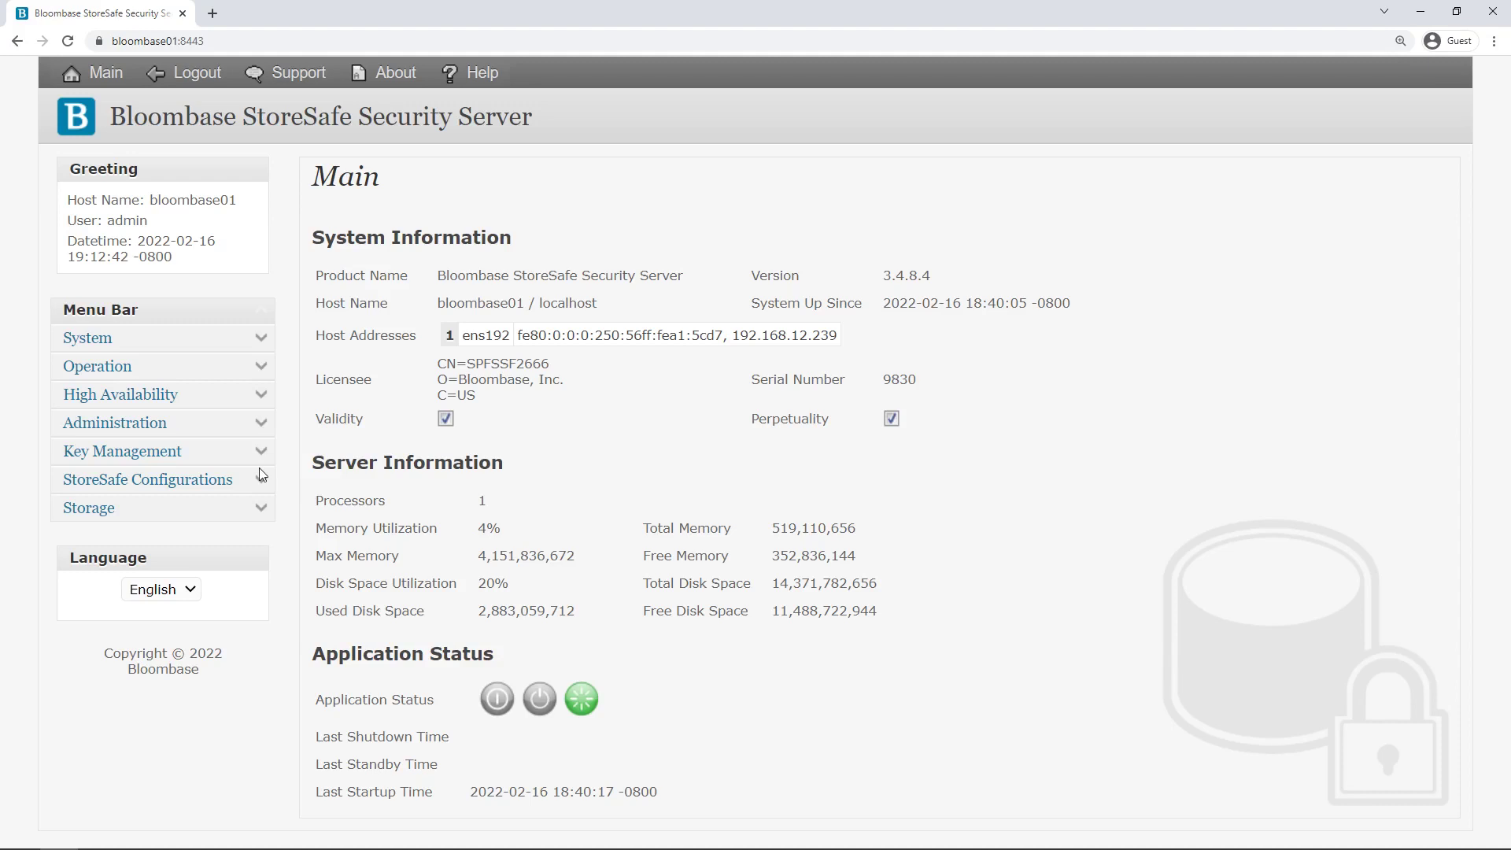
In the Bloombase StoreSafe web console, look up the key wrappers and add a new one with Local as key source
left_click(259, 455)
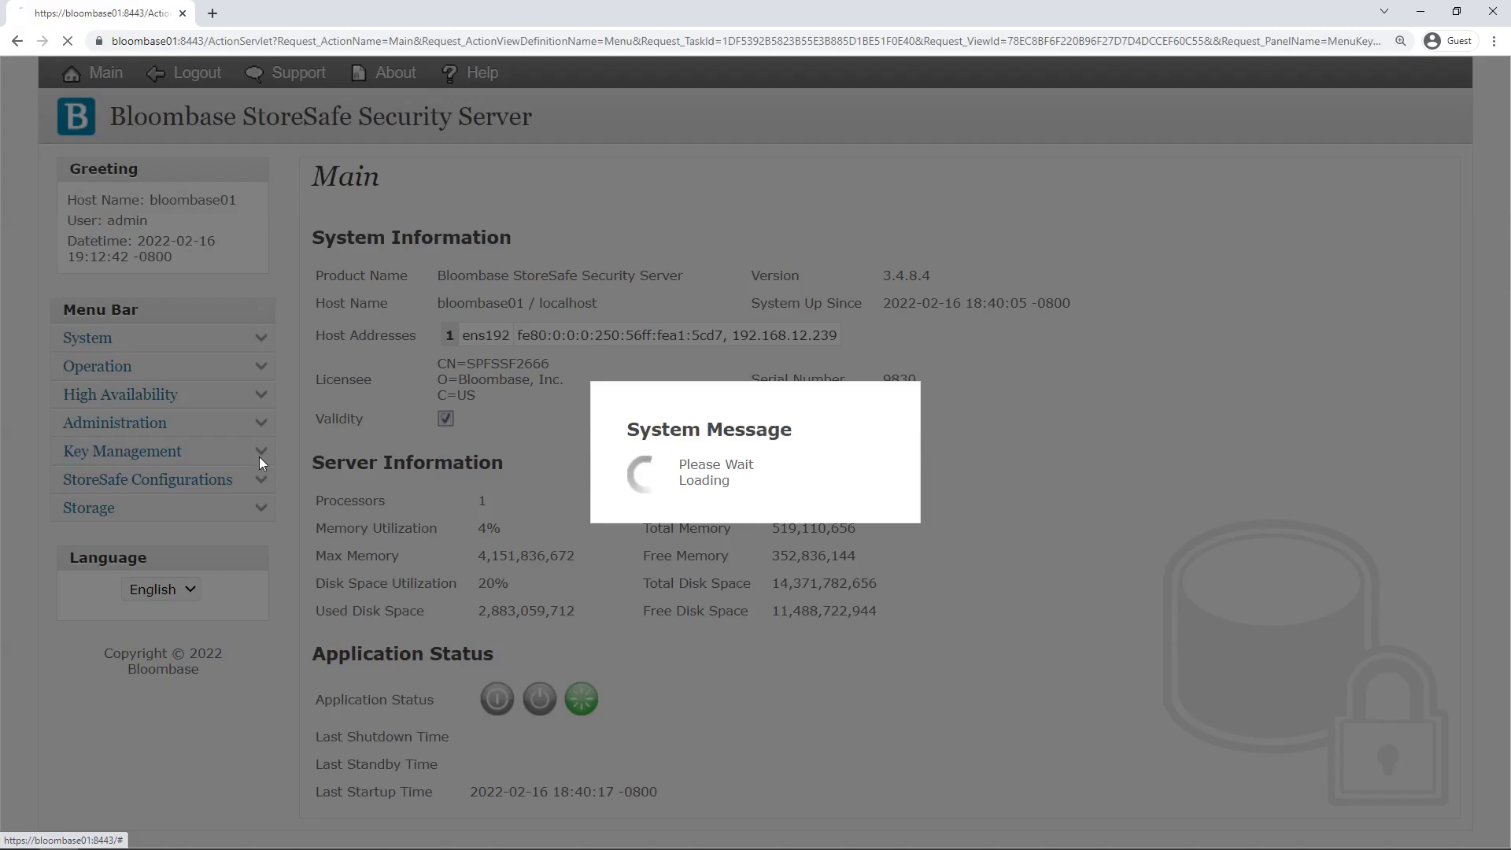
left_click(151, 587)
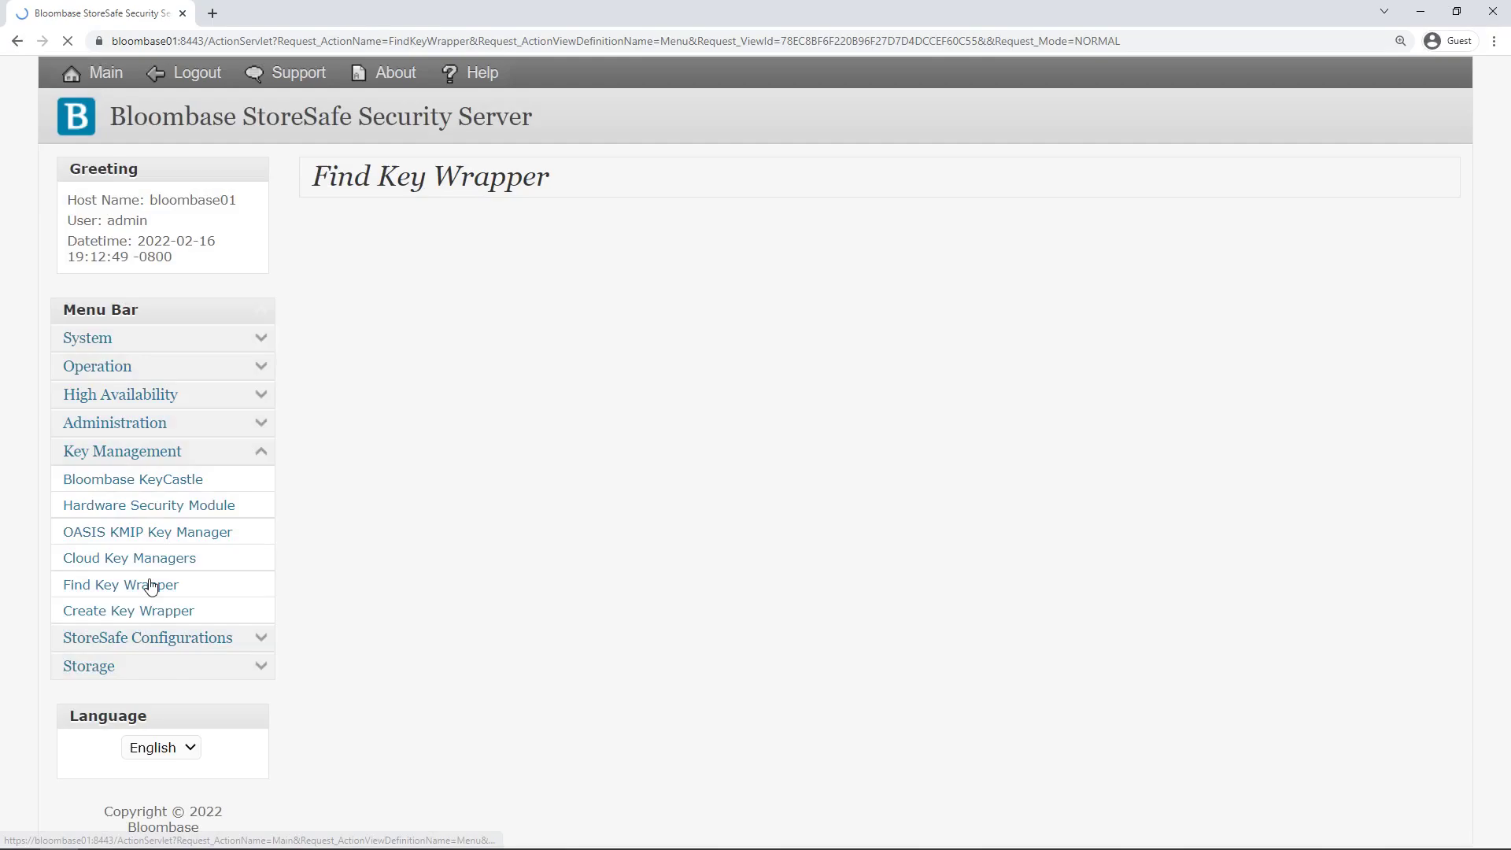
left_click(824, 355)
left_click(934, 348)
left_click(724, 473)
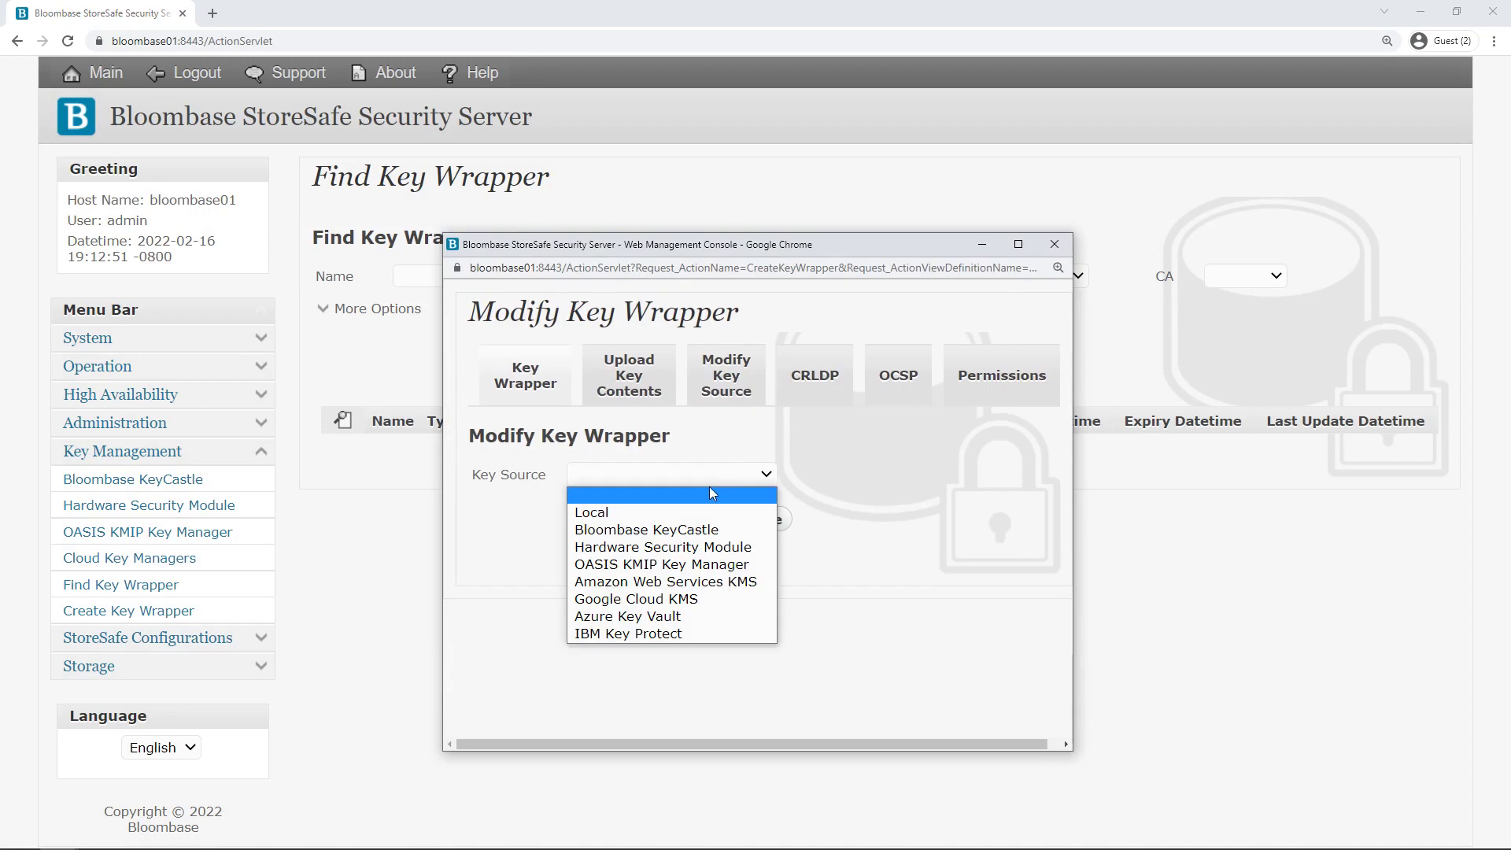
left_click(691, 512)
Name the new key wrapper key01 and check its key source and type
left_click(699, 471)
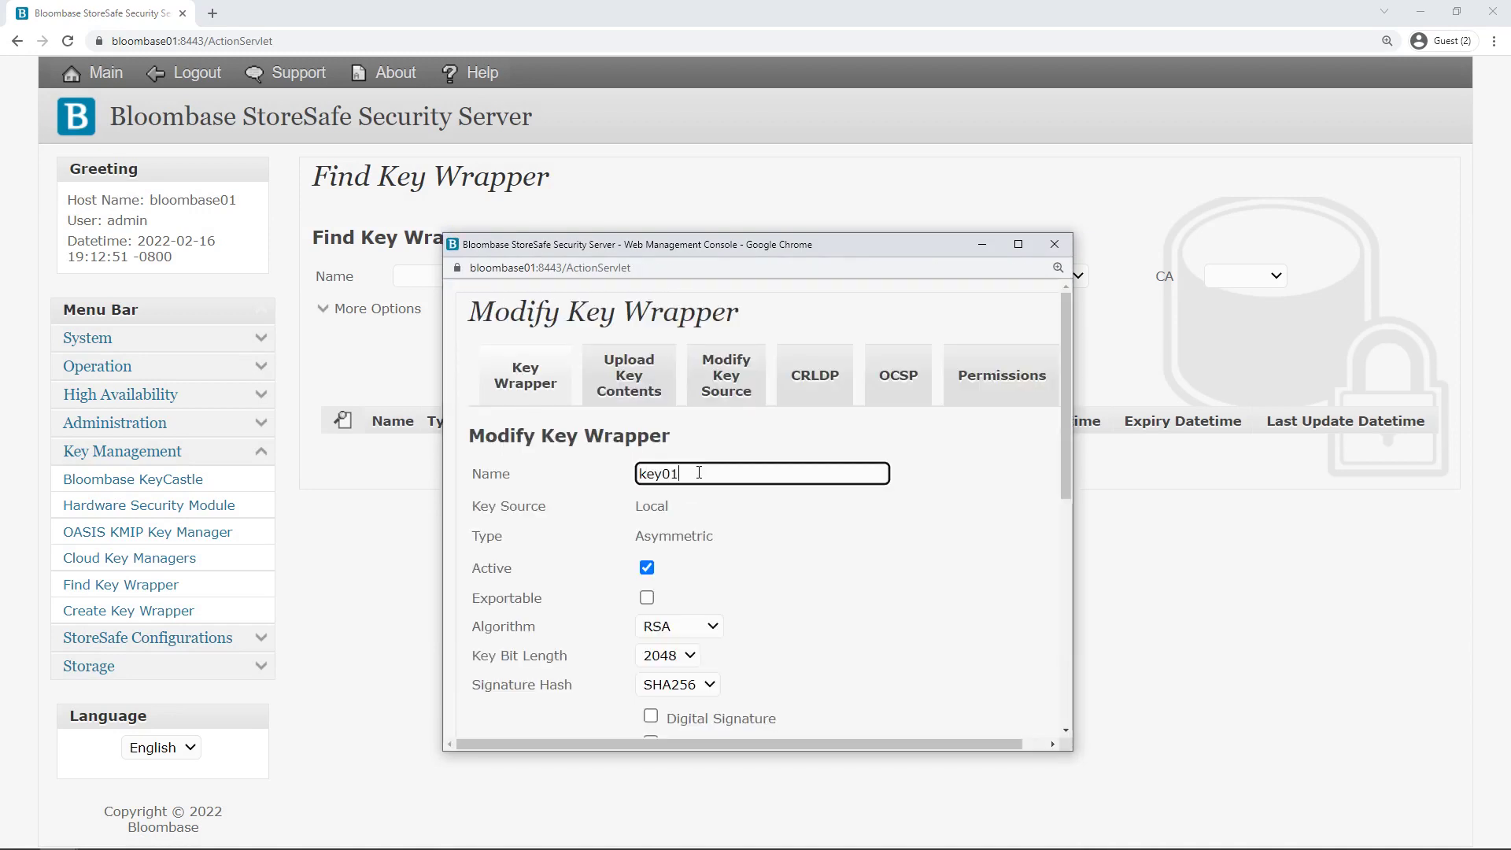
left_click_drag(638, 513, 697, 519)
left_click(638, 538)
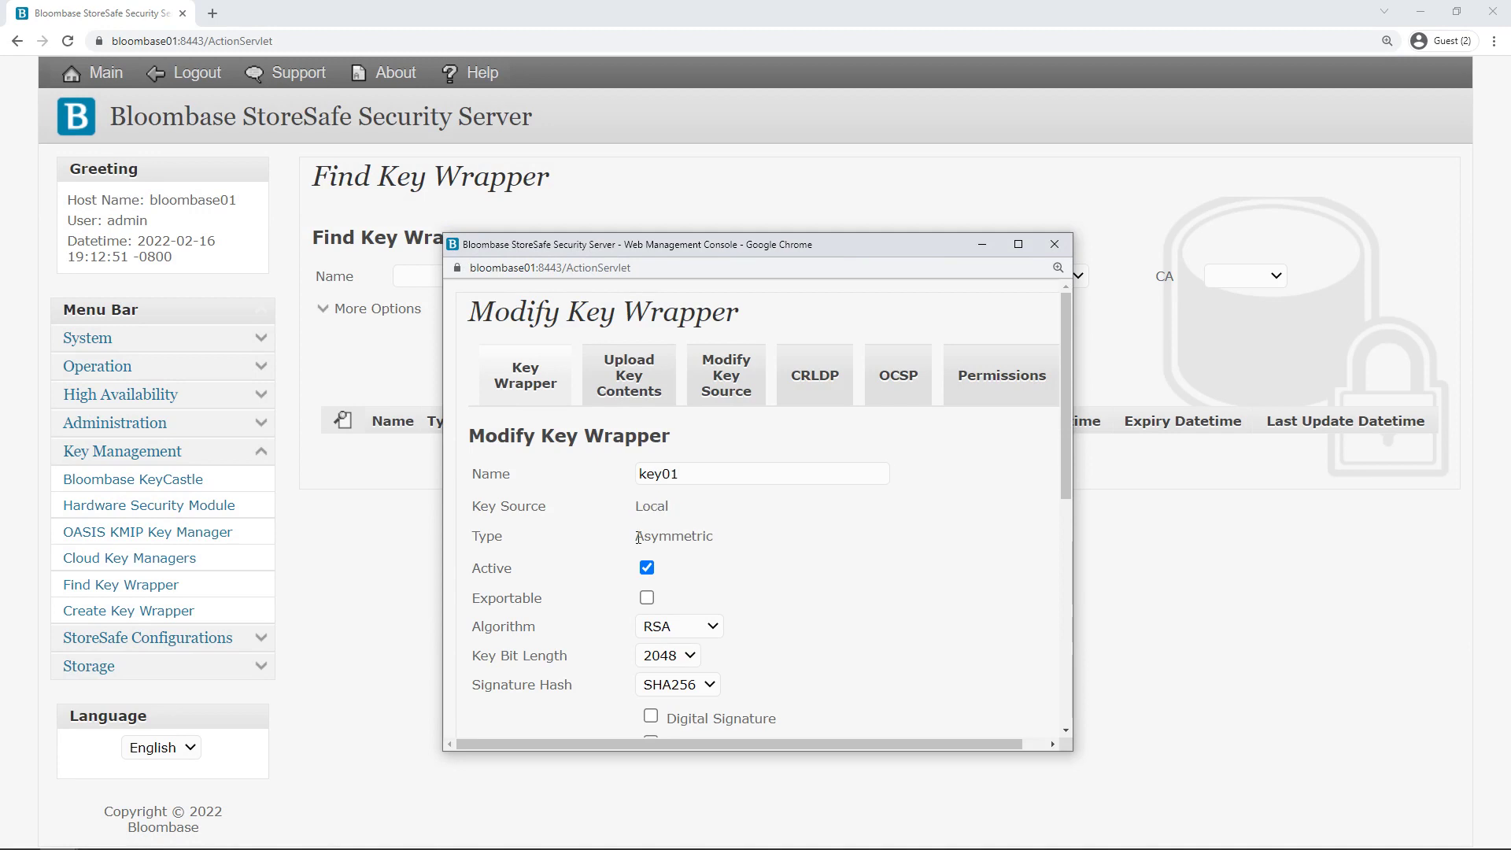
double_click(640, 537)
left_click(759, 591)
scroll(706, 508, "down", 2)
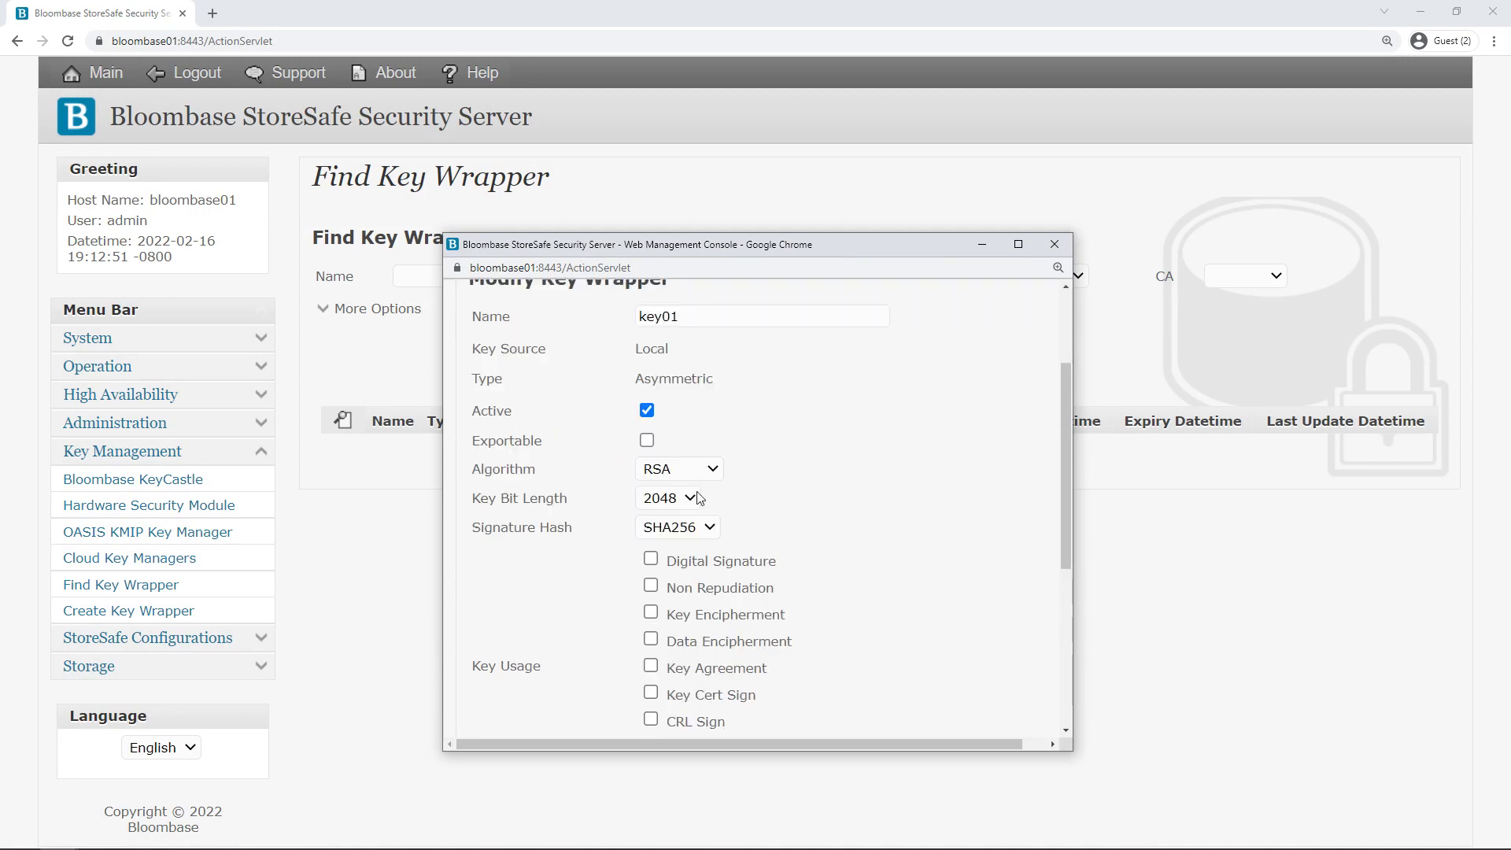
Set the key's algorithm to McEliece, key bit length to 2048 and signature hash to qTESLA-I
left_click(694, 470)
left_click(686, 525)
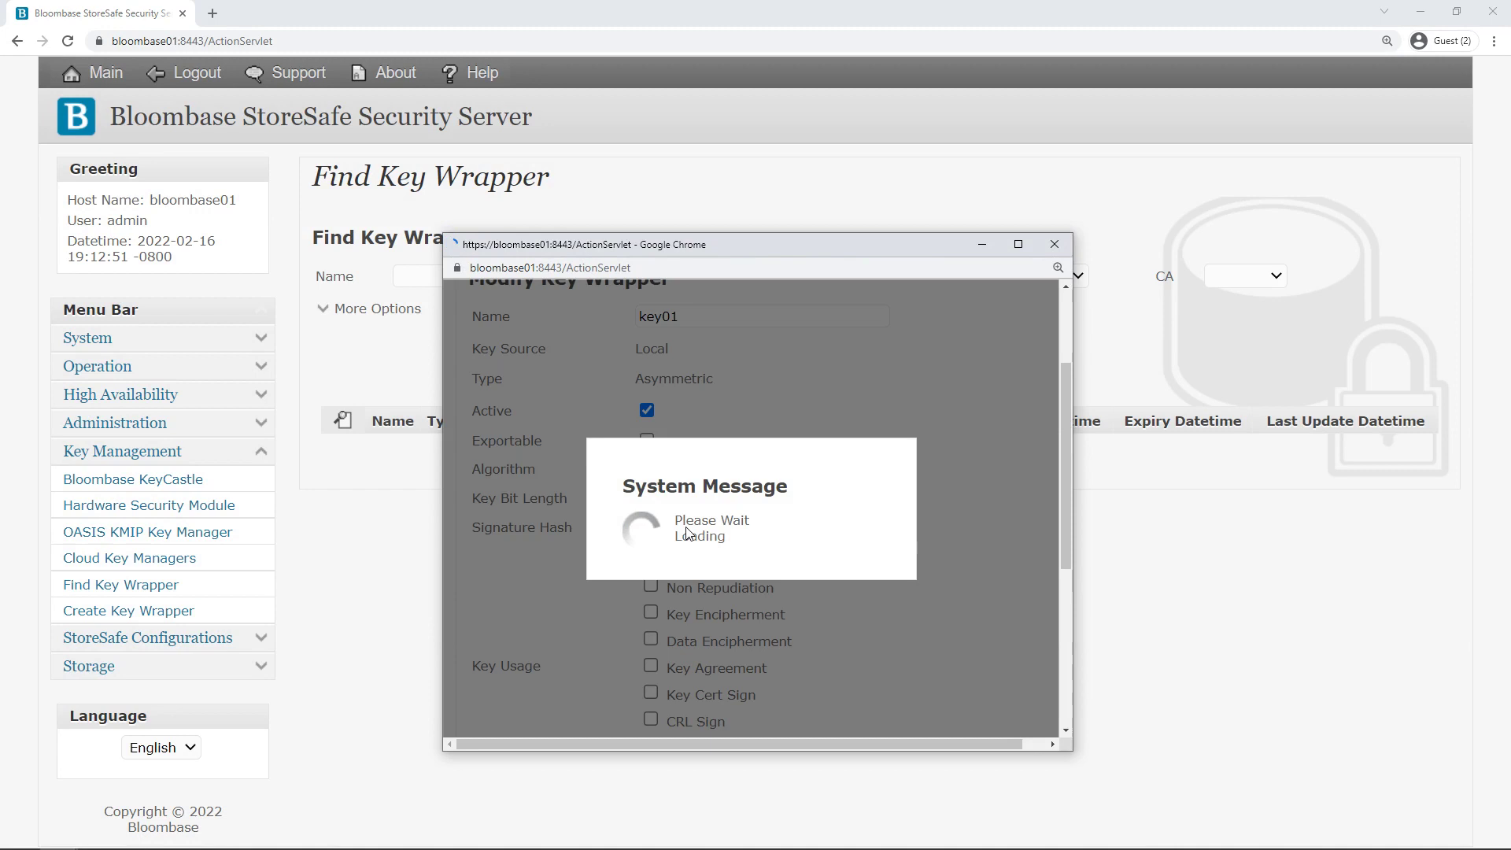
scroll(688, 533, "down", 2)
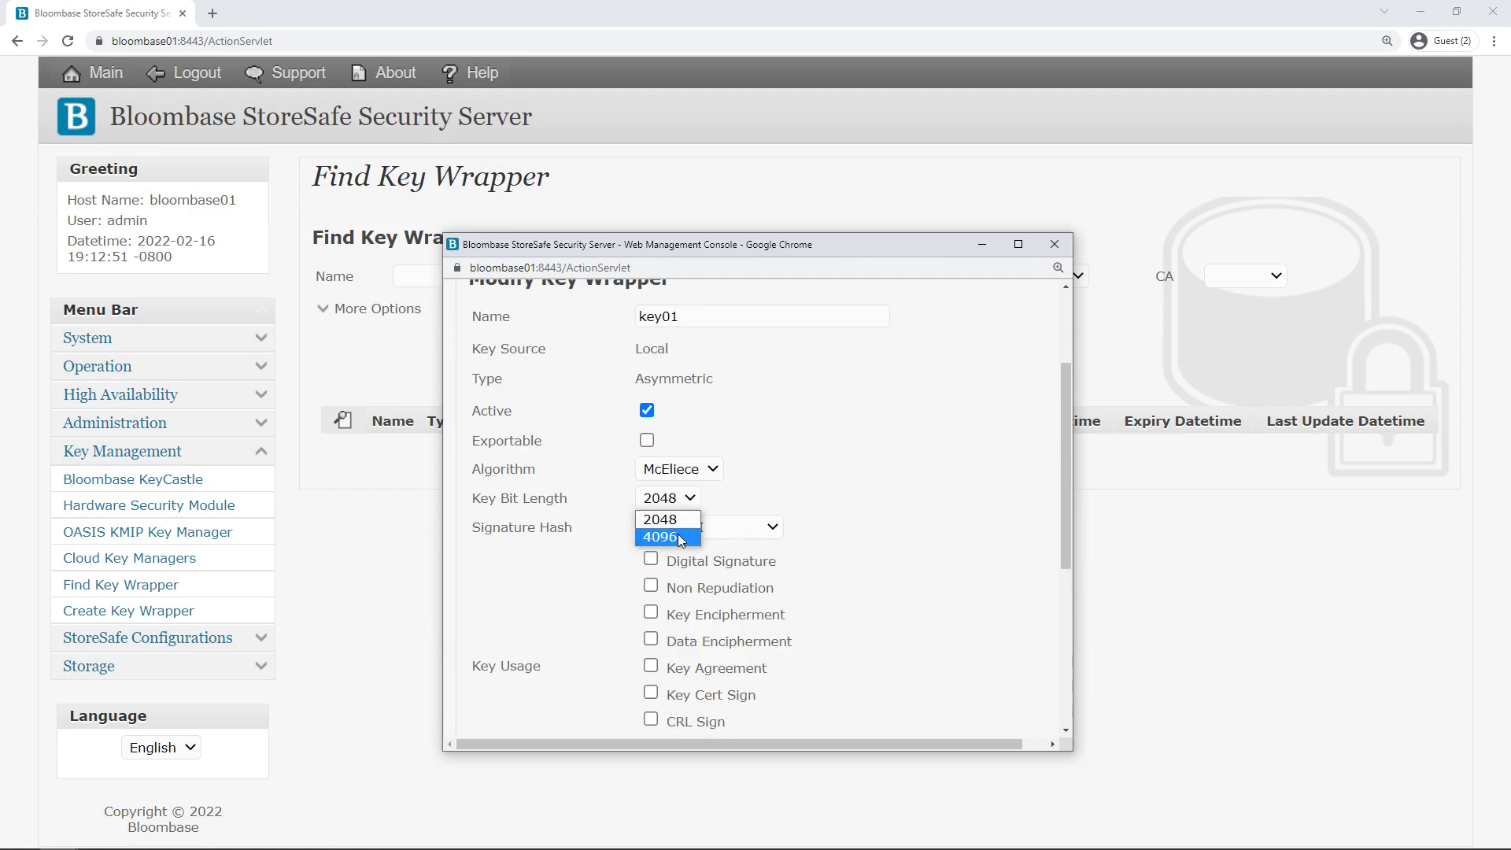
left_click(683, 522)
left_click(748, 528)
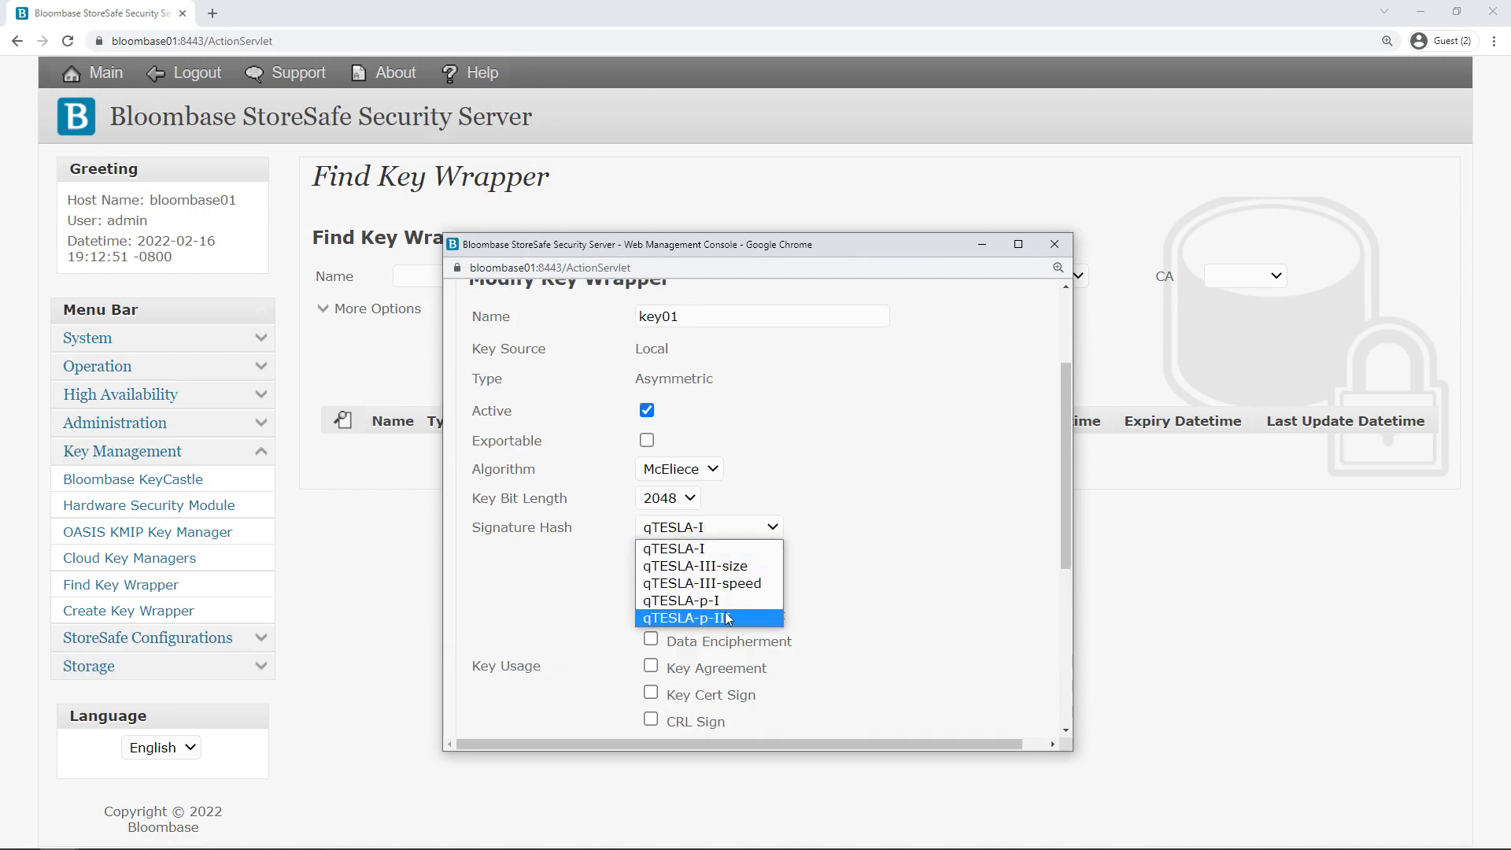
left_click(757, 551)
Generate the key01 key pair, then submit and confirm the key wrapper
scroll(838, 549, "down", 5)
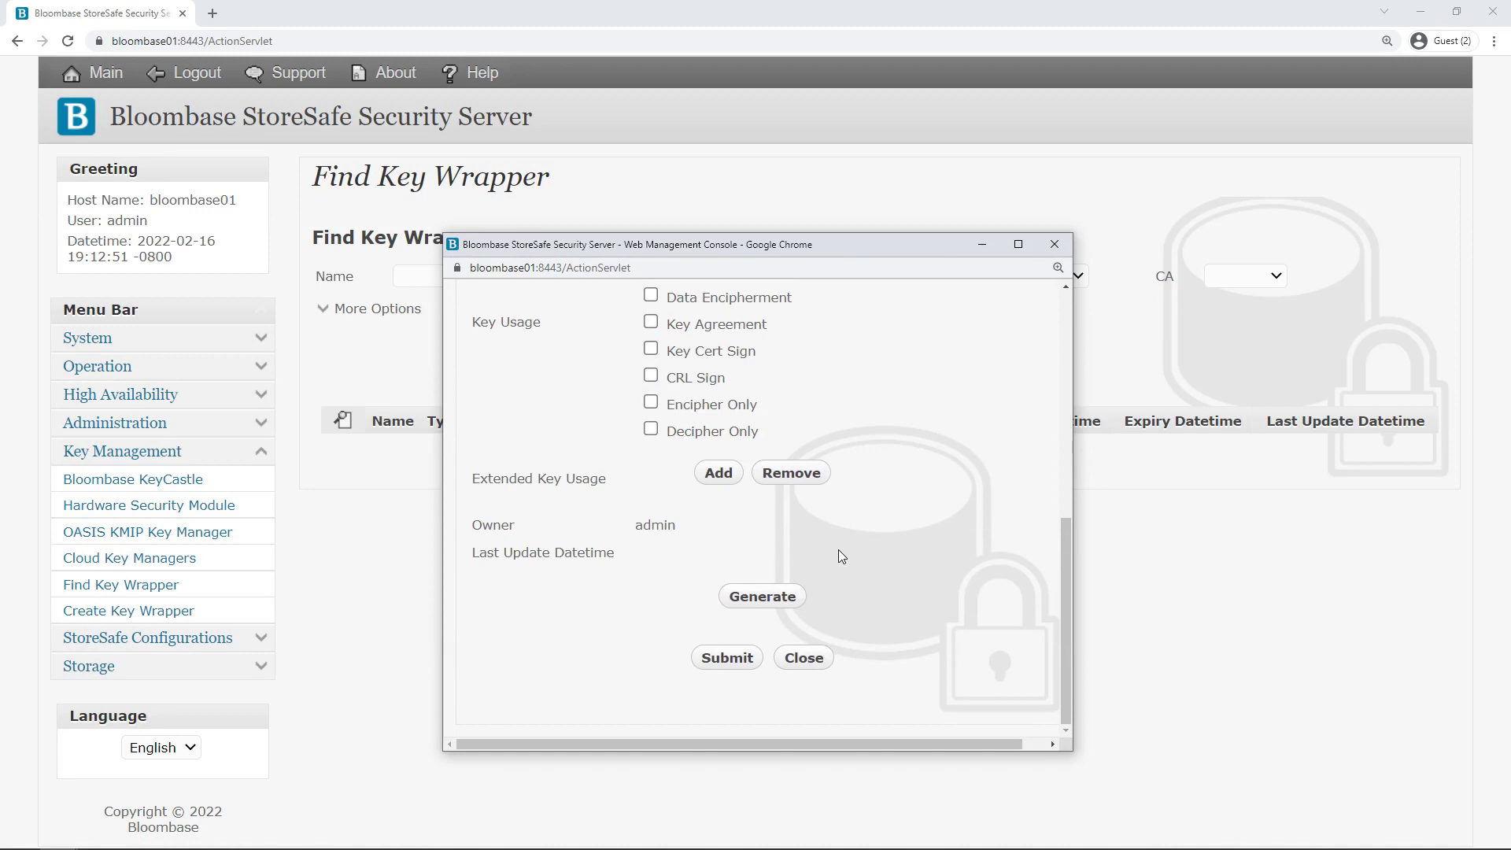
left_click(788, 598)
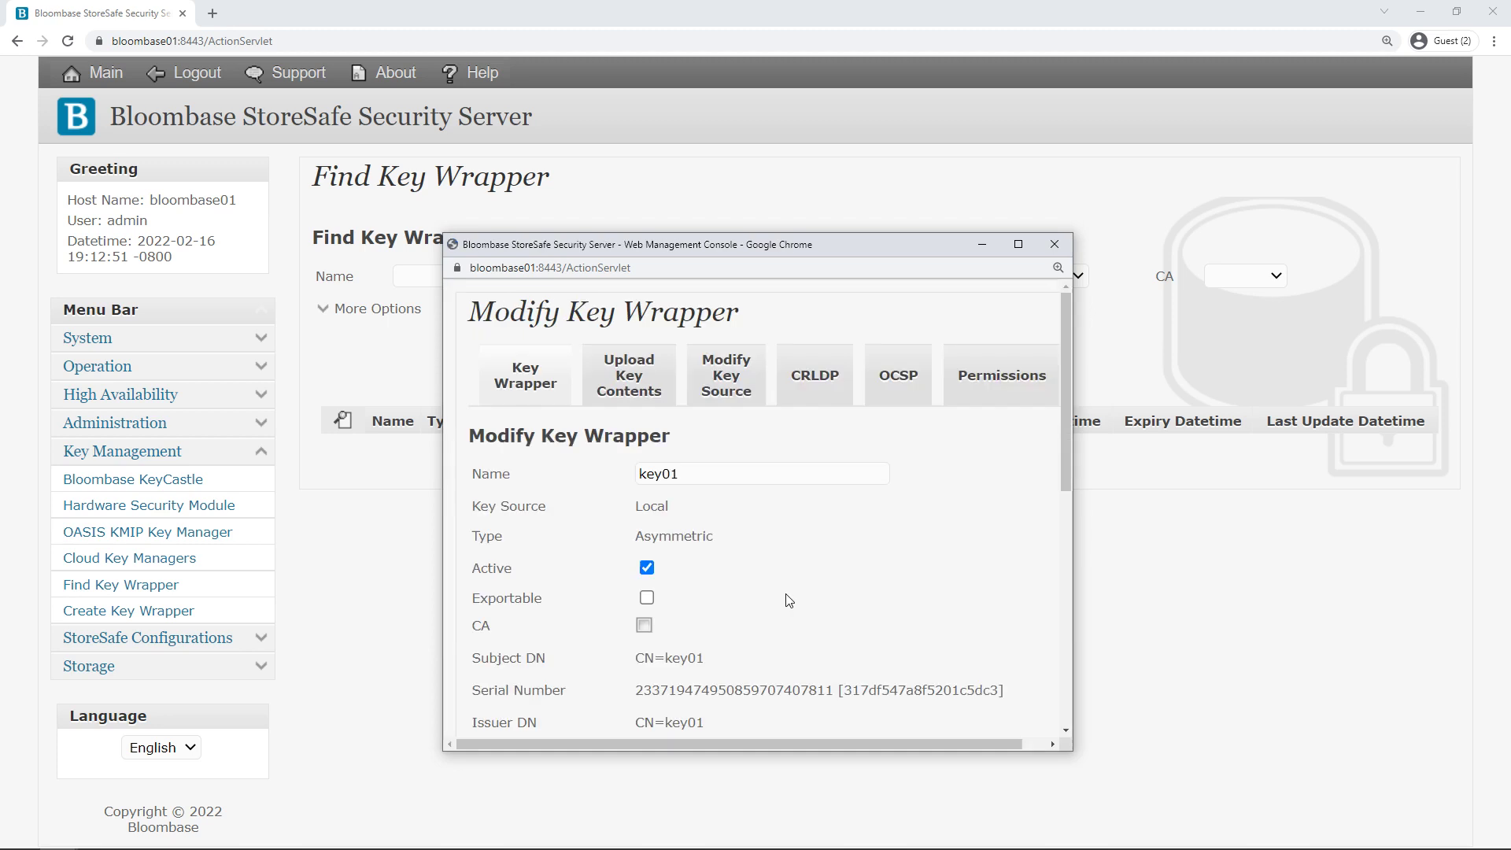
scroll(789, 600, "down", 7)
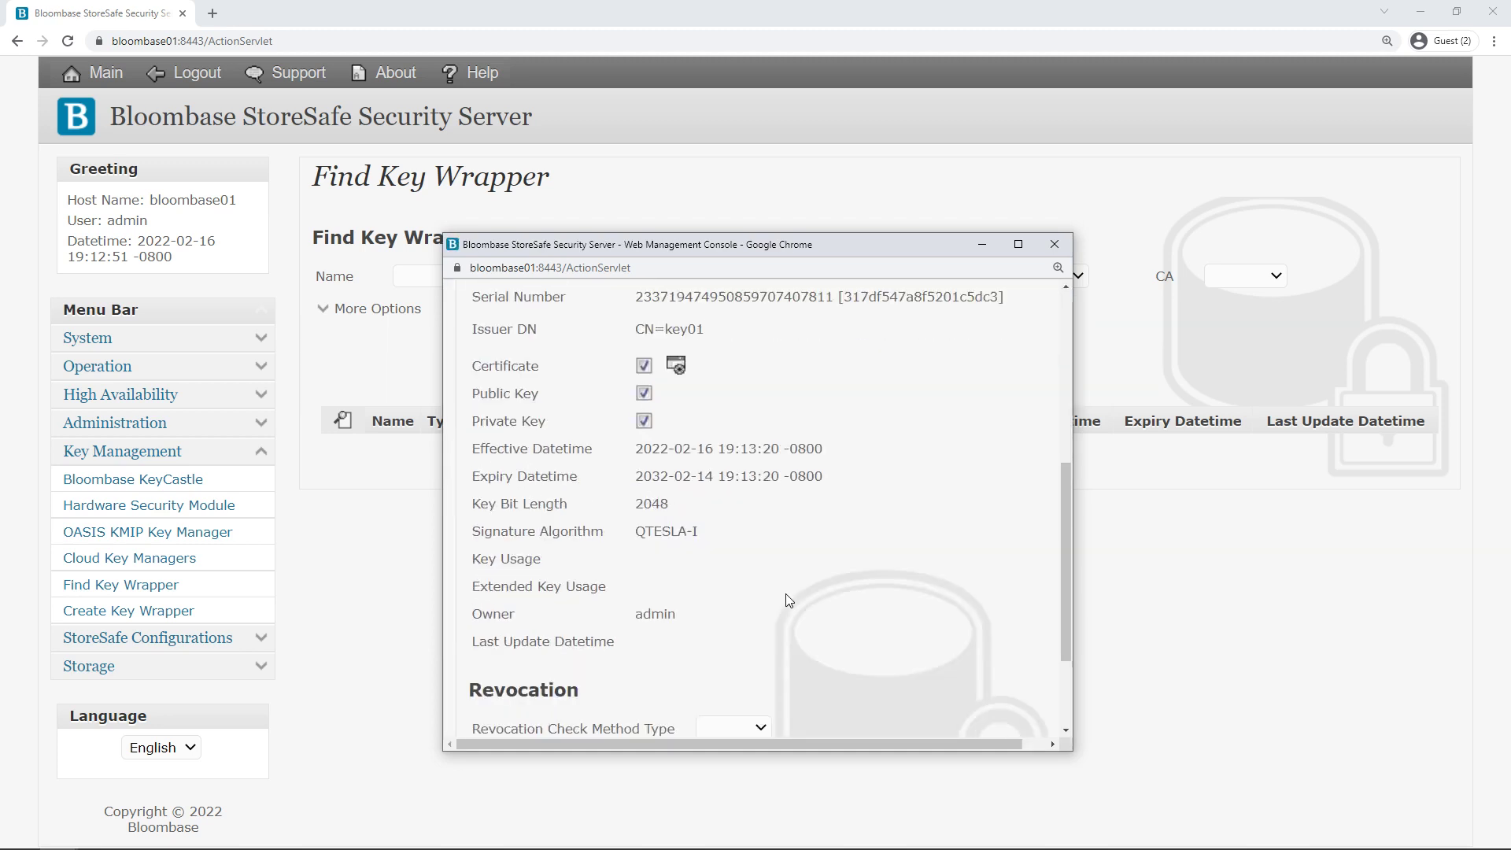
left_click(729, 658)
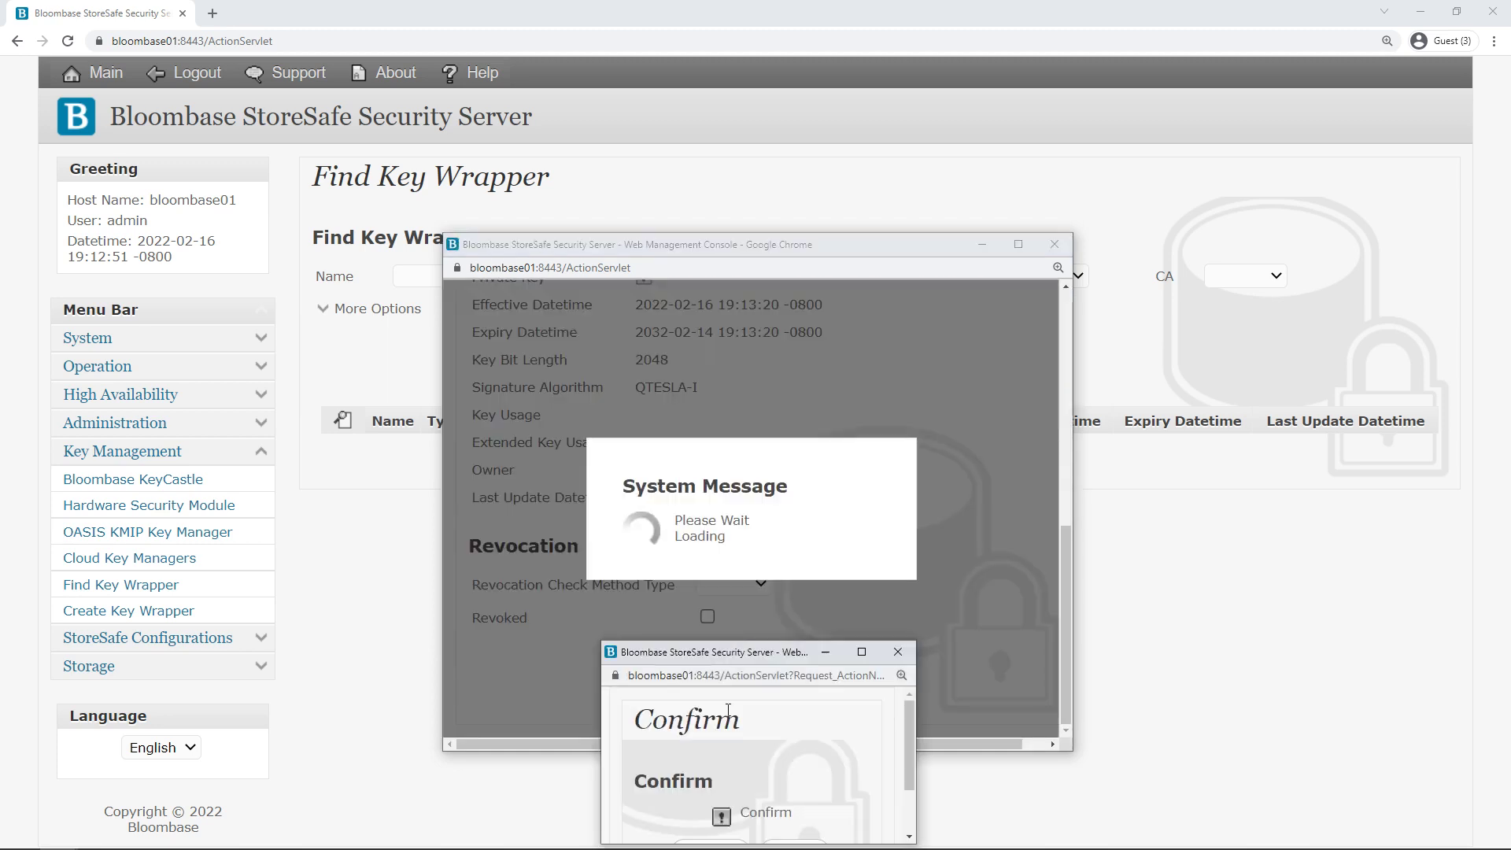
left_click(730, 784)
left_click(757, 445)
Search the key wrappers, review key01's certificate and signature details, and close them
left_click(802, 350)
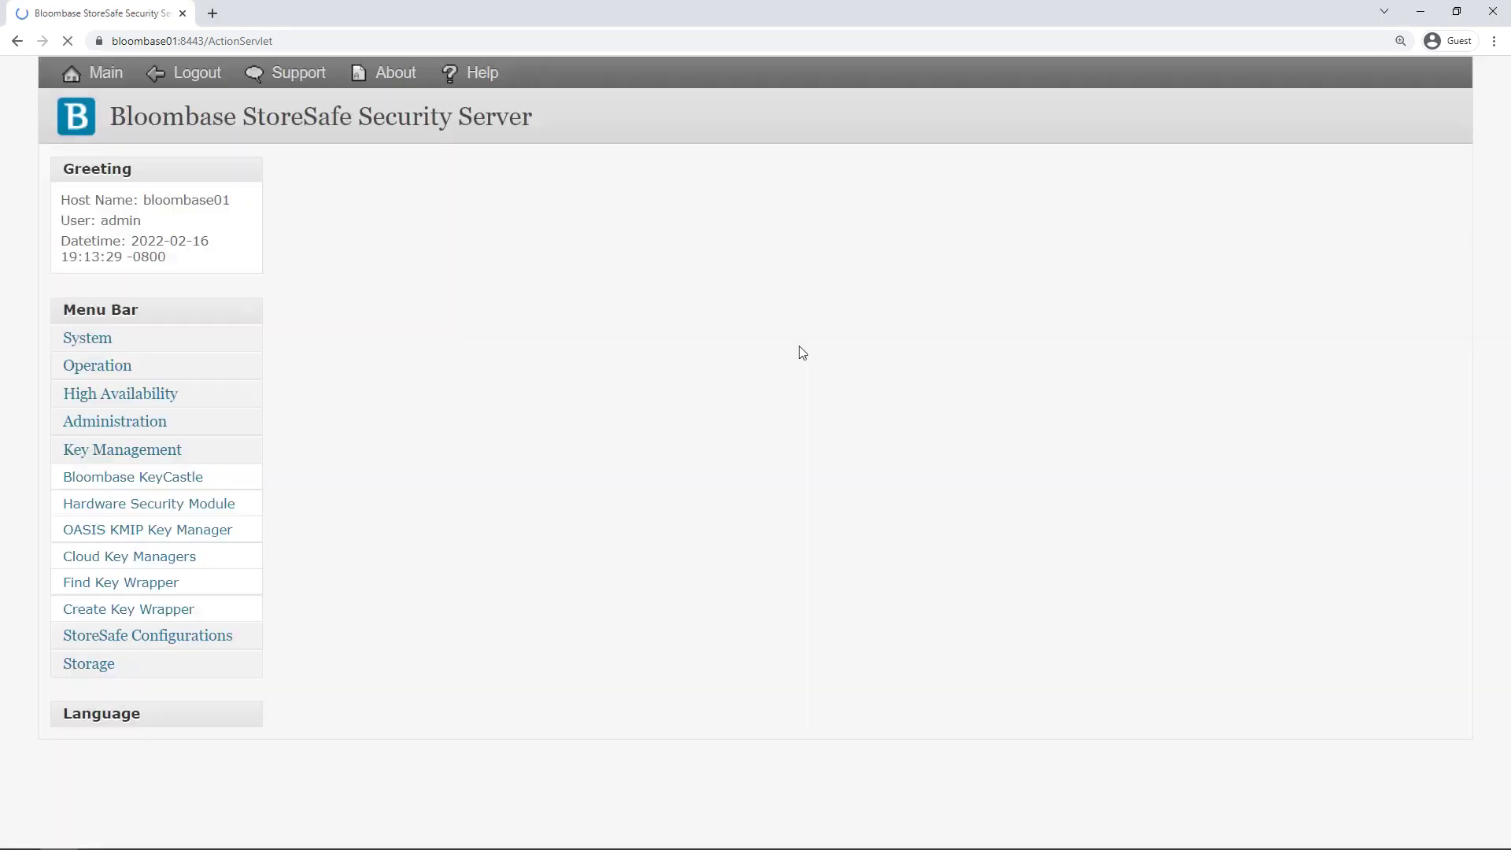
left_click(391, 479)
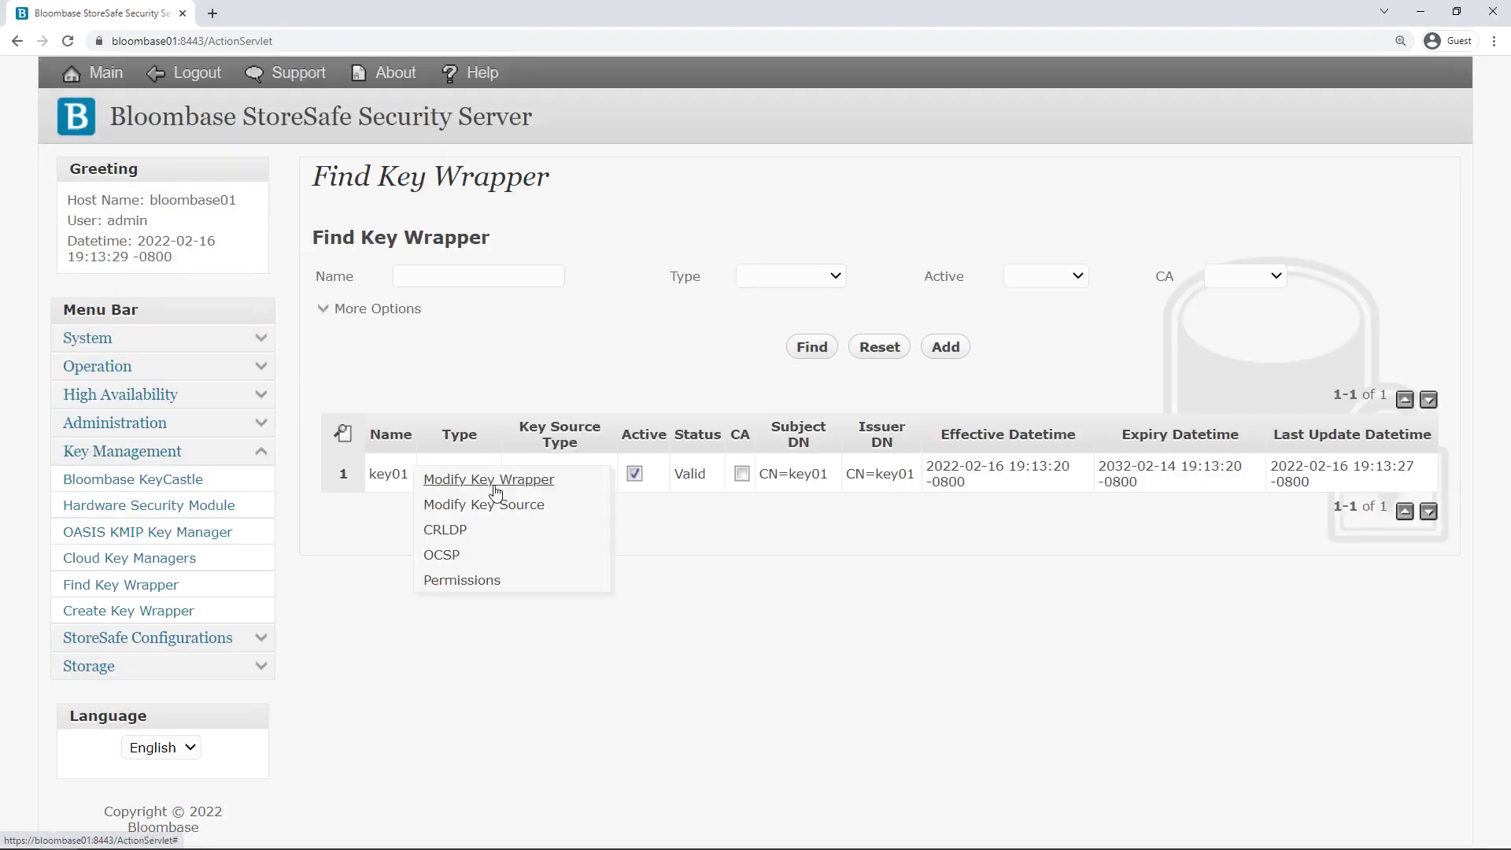
left_click(495, 487)
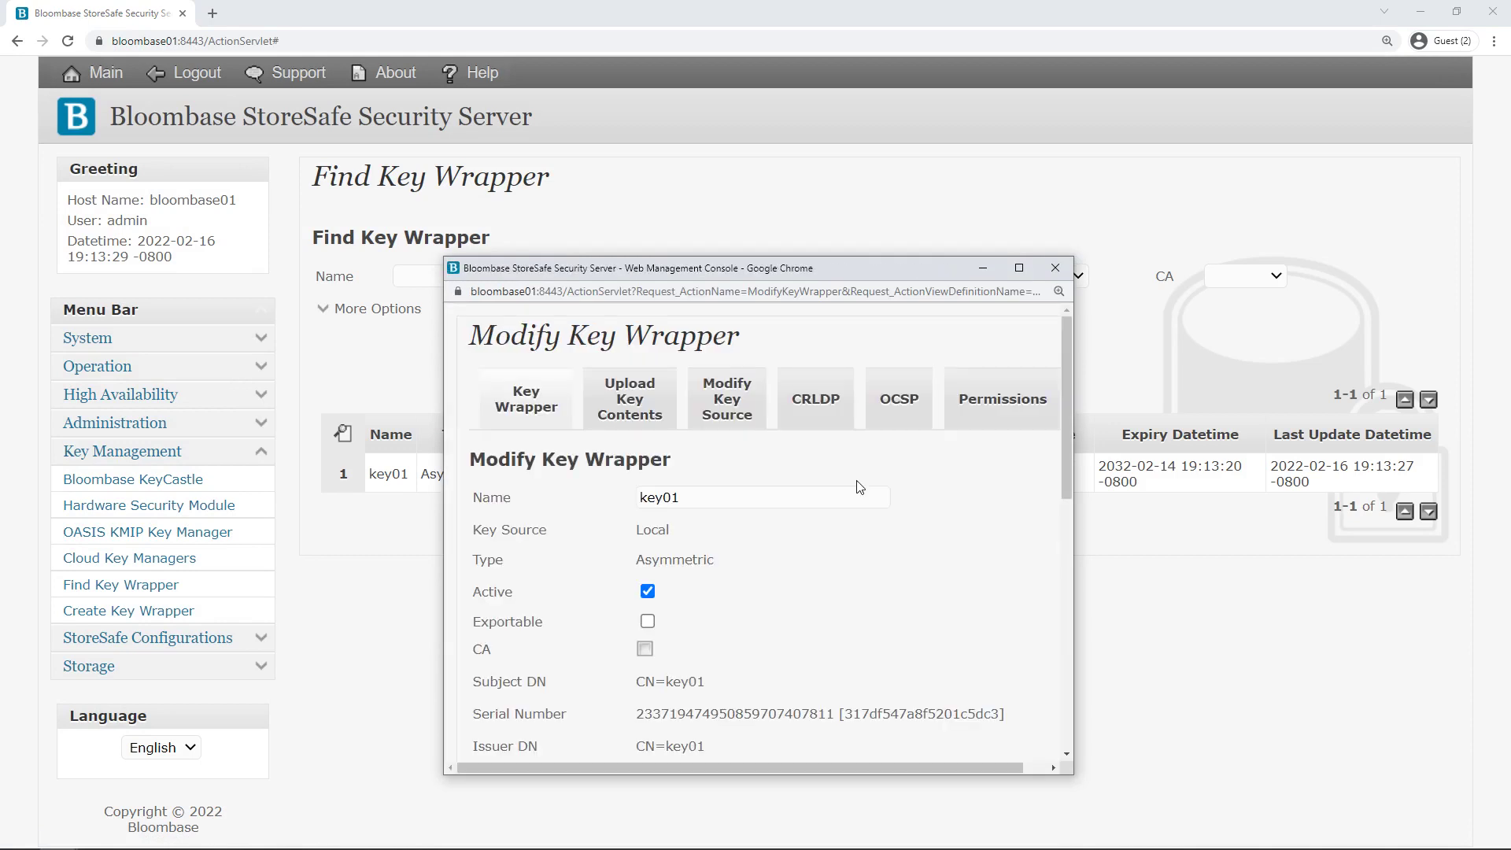
scroll(947, 612, "down", 2)
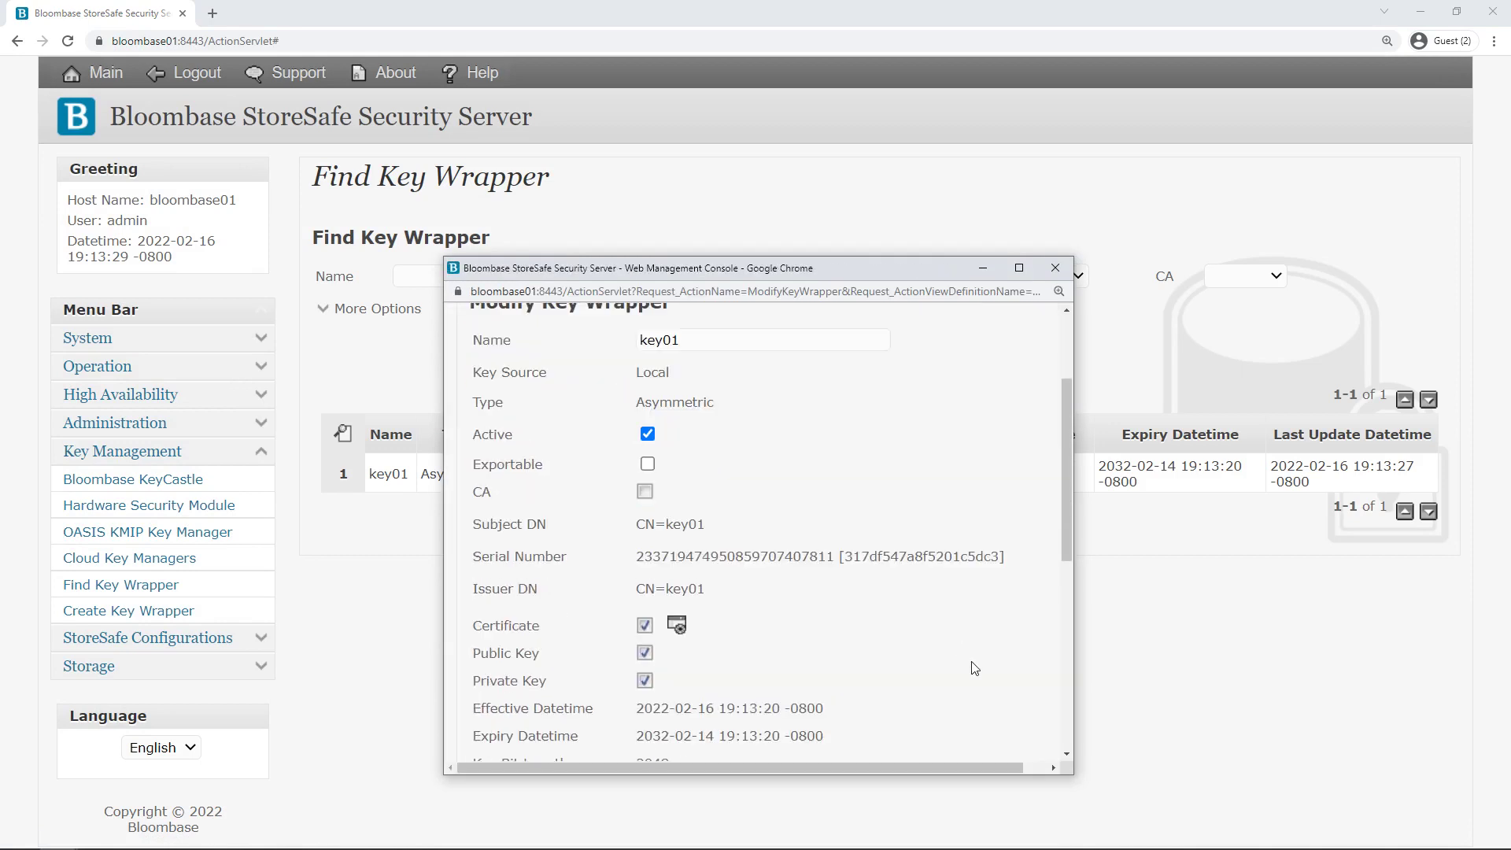
scroll(975, 668, "down", 5)
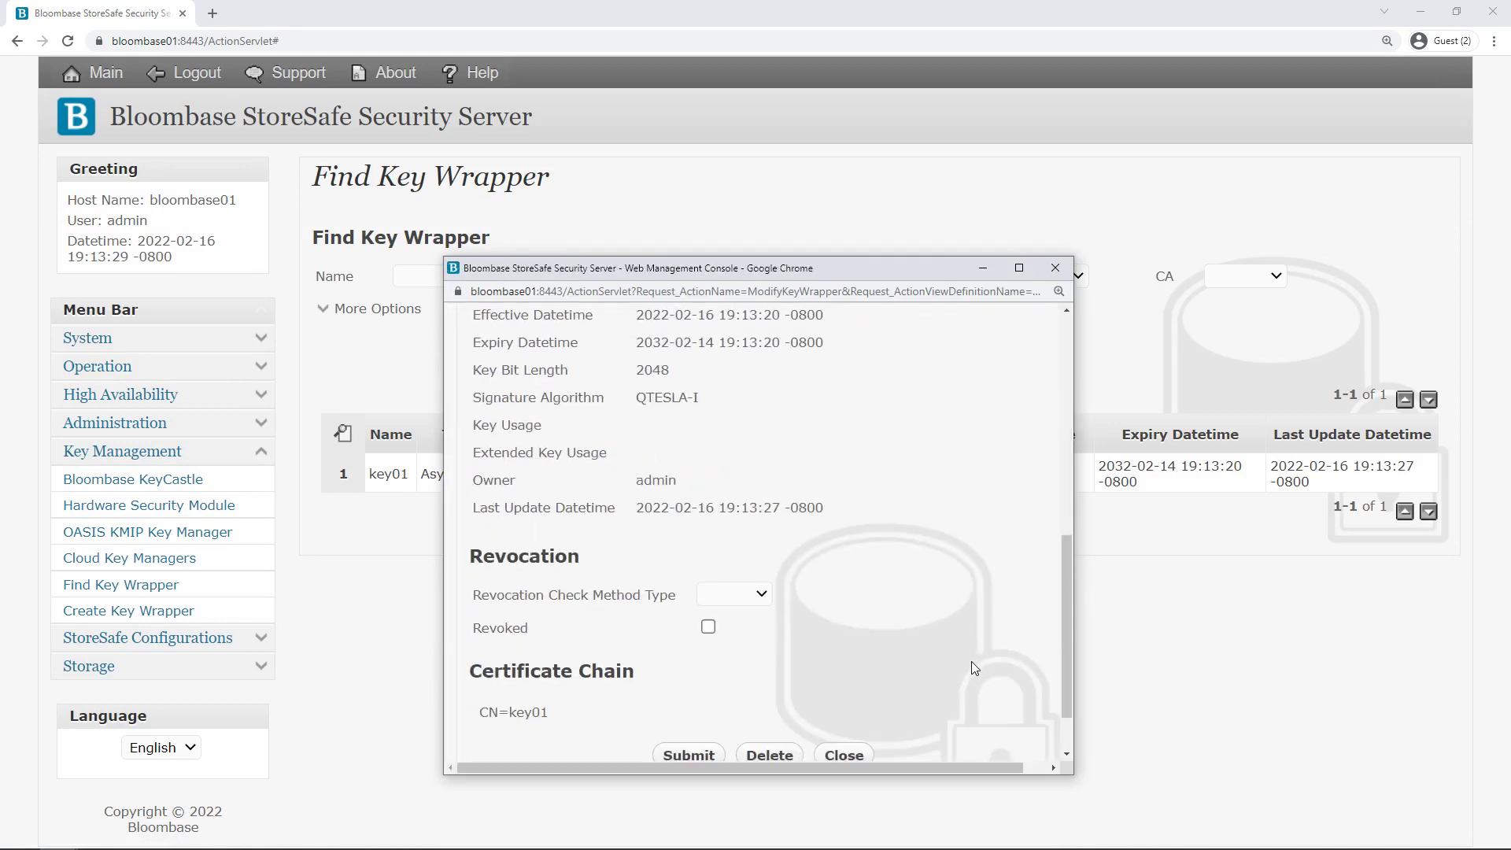
left_click(861, 752)
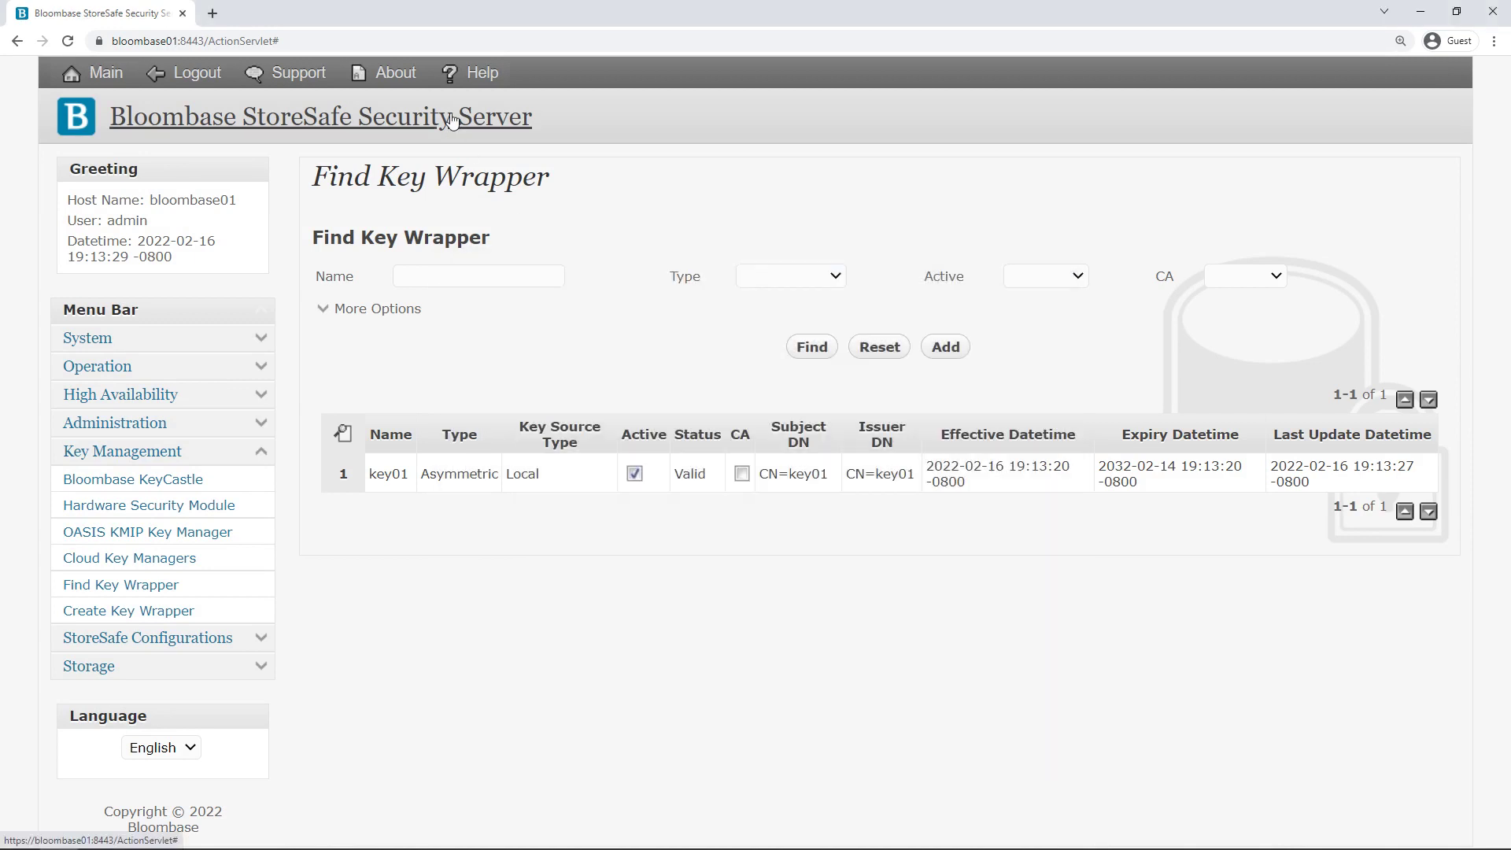
List the NVMe physical storage configurations and open discovery01 for modification
left_click(453, 120)
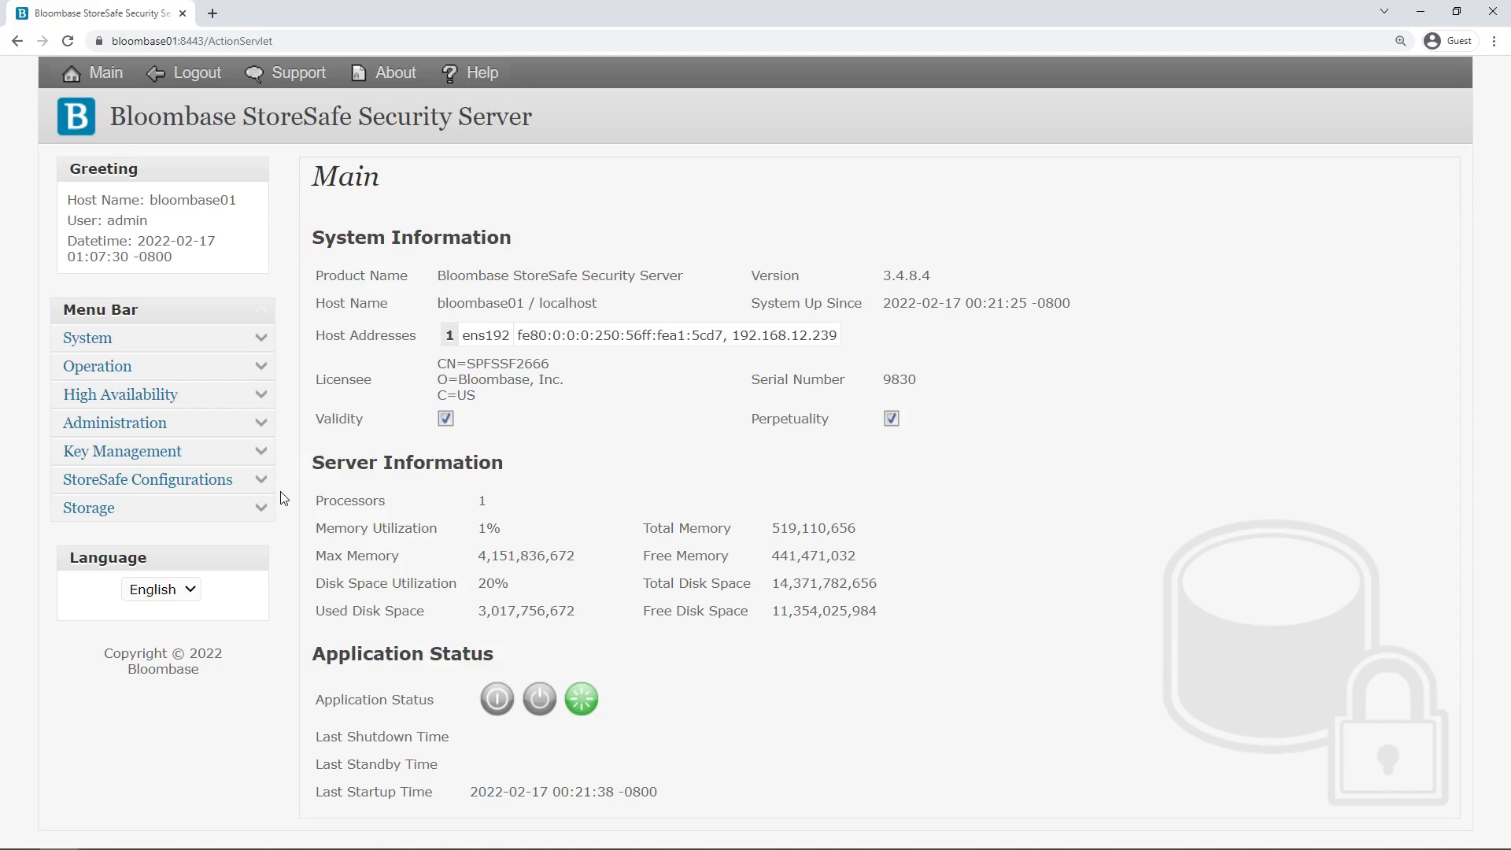
left_click(263, 510)
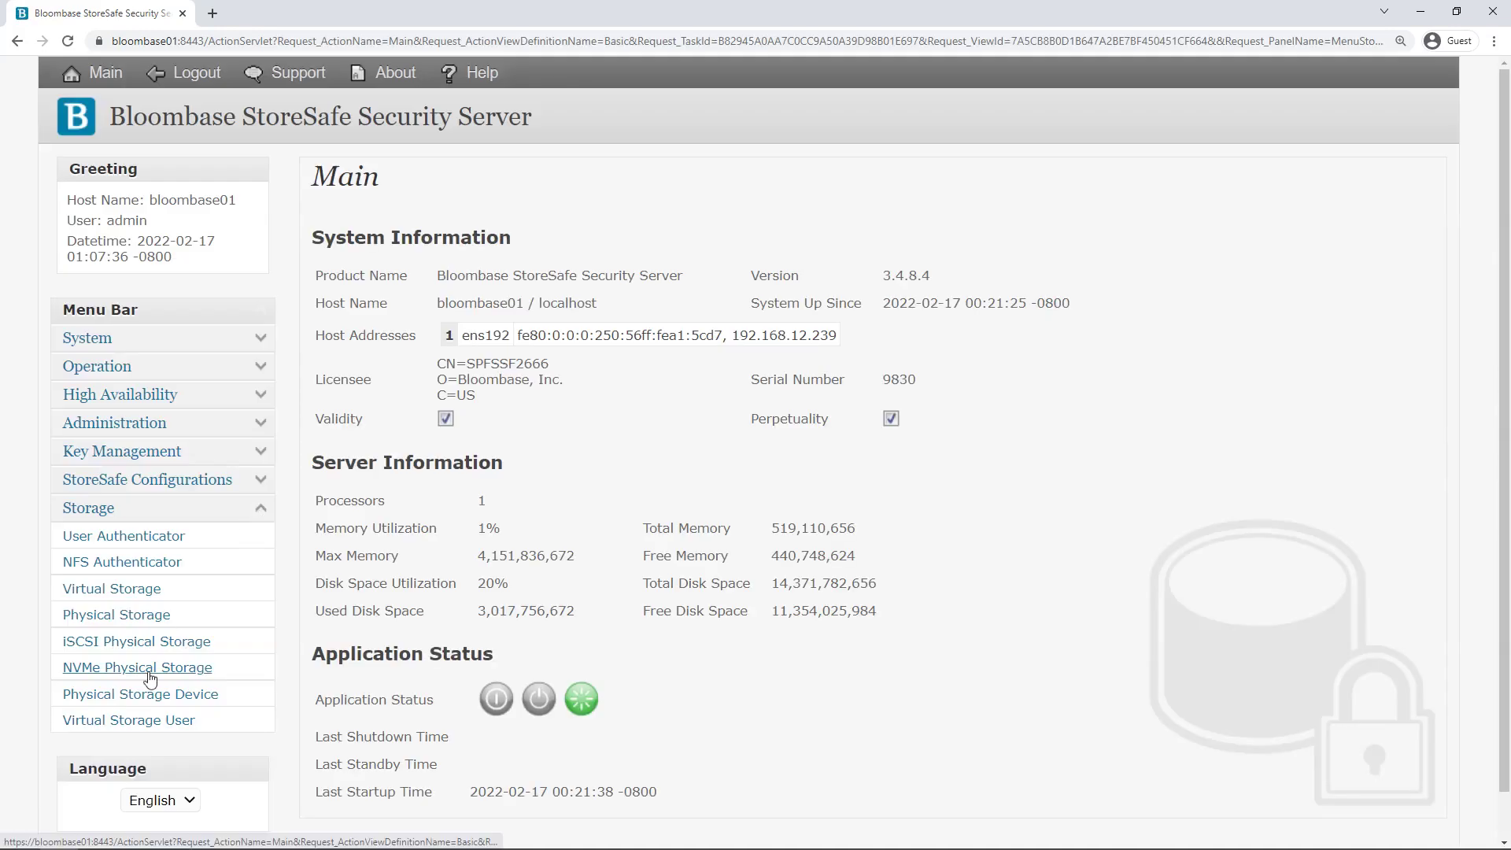
left_click(157, 667)
left_click(803, 333)
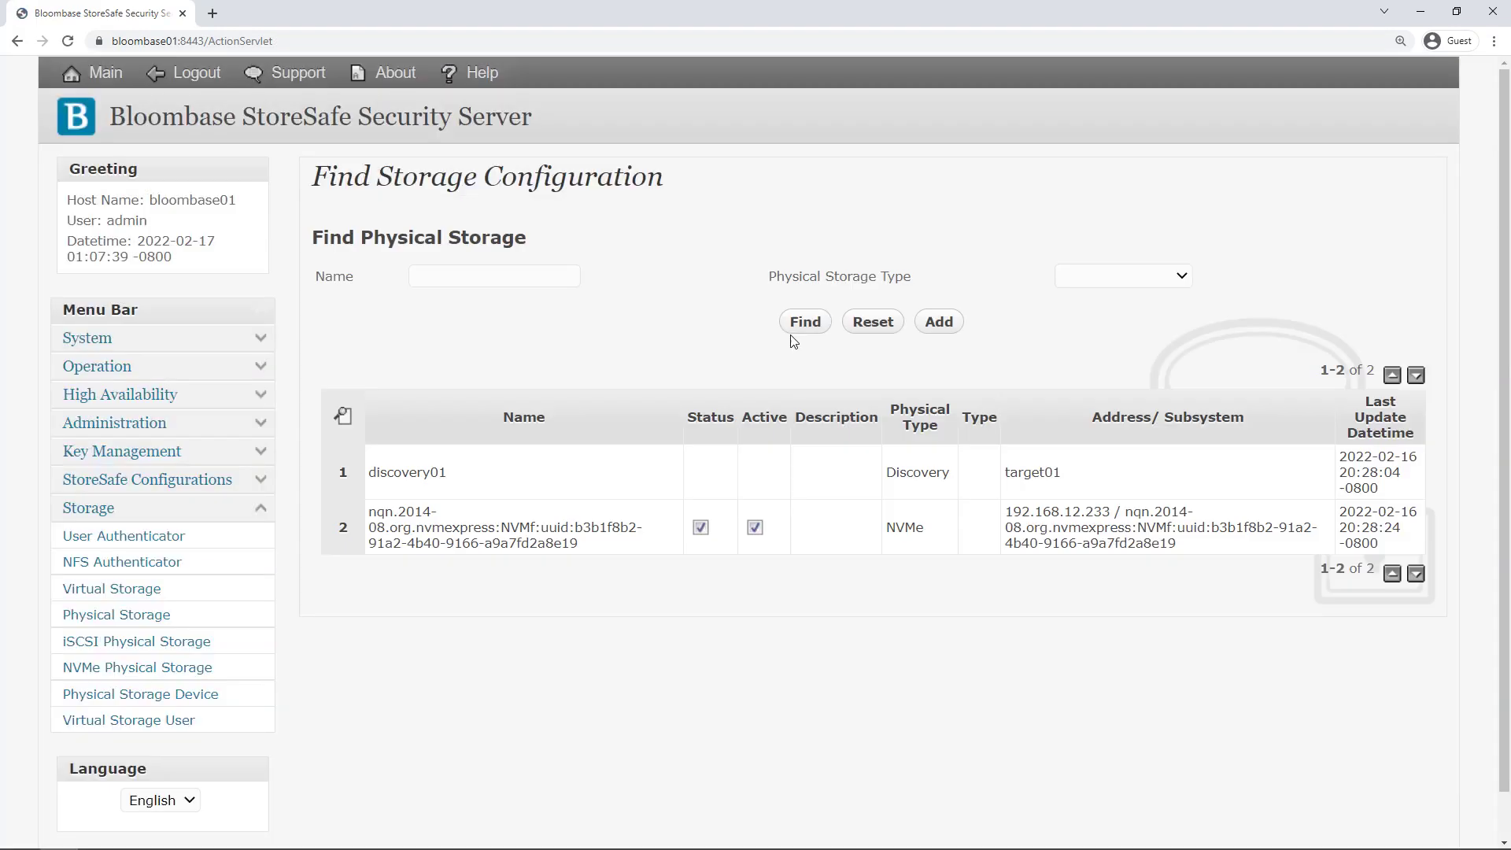
left_click(407, 472)
left_click(500, 482)
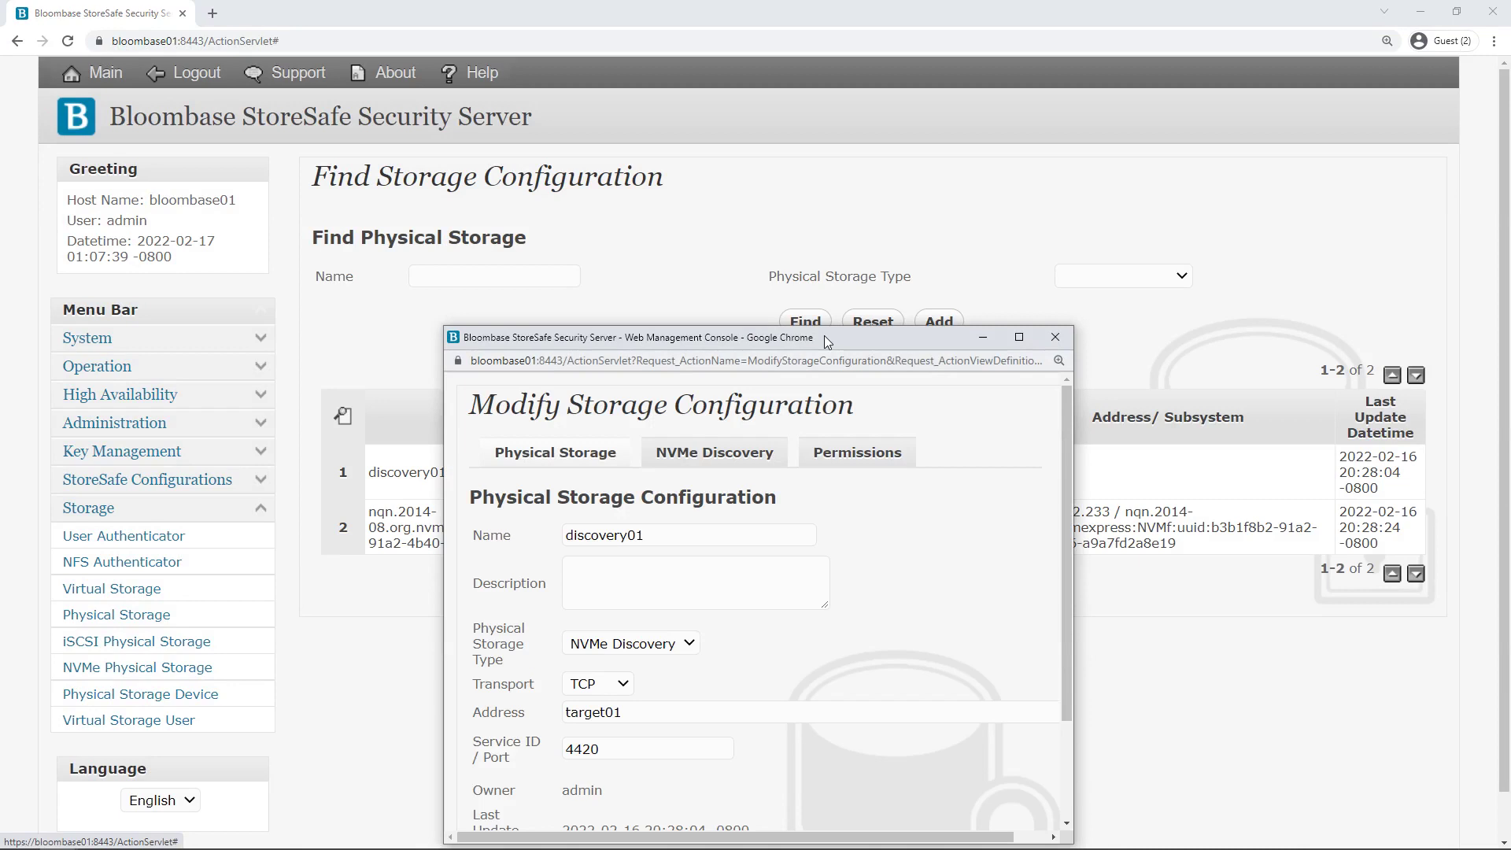
Check discovery01's storage type and transport options, keeping NVMe Discovery and TCP, and review its address and port
left_click(679, 533)
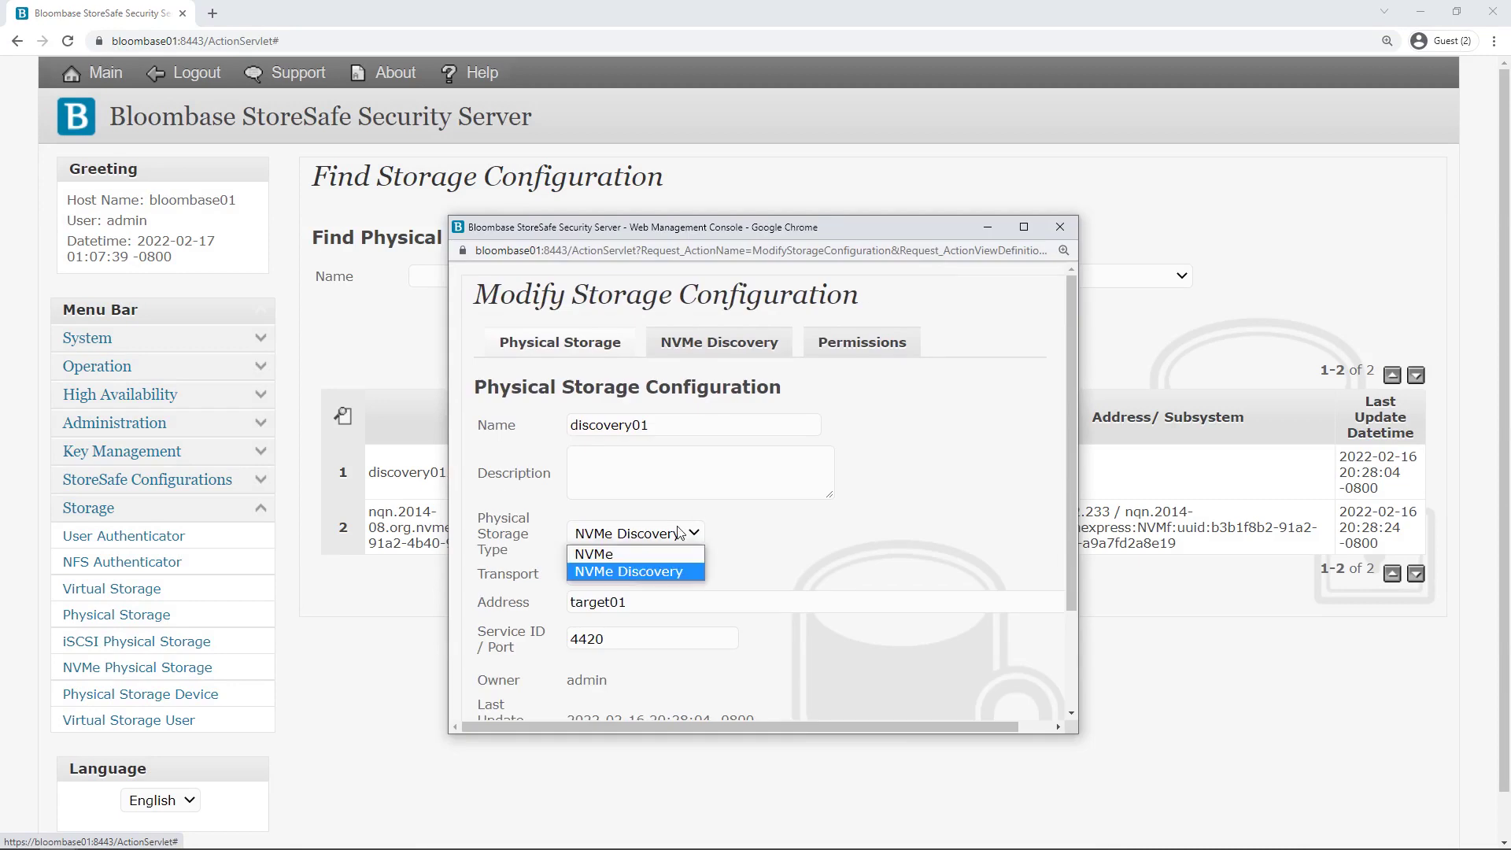
left_click(653, 572)
left_click(627, 576)
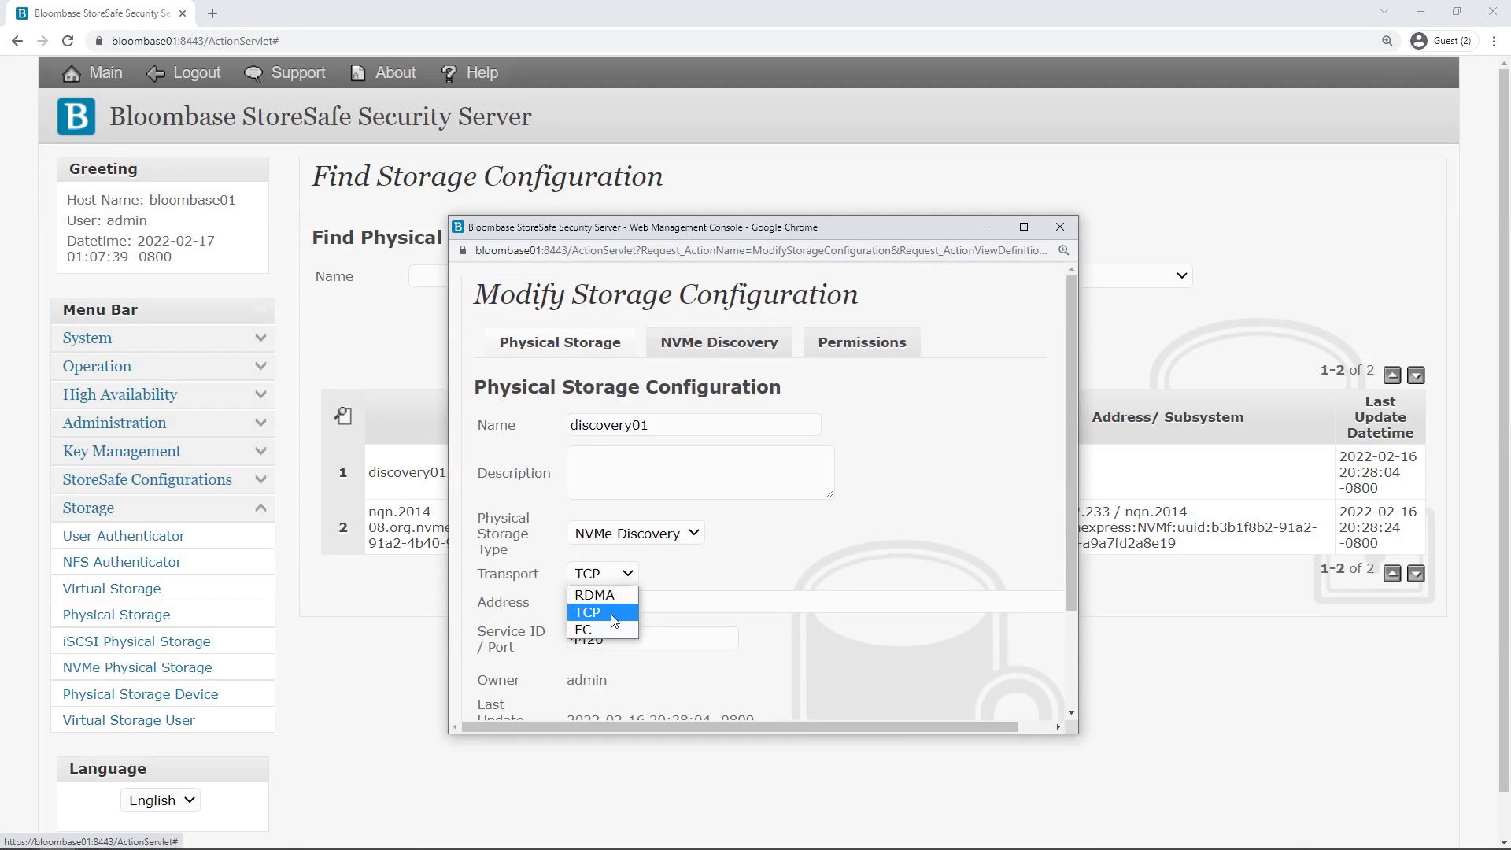
left_click(618, 611)
left_click_drag(644, 604, 554, 645)
left_click(788, 617)
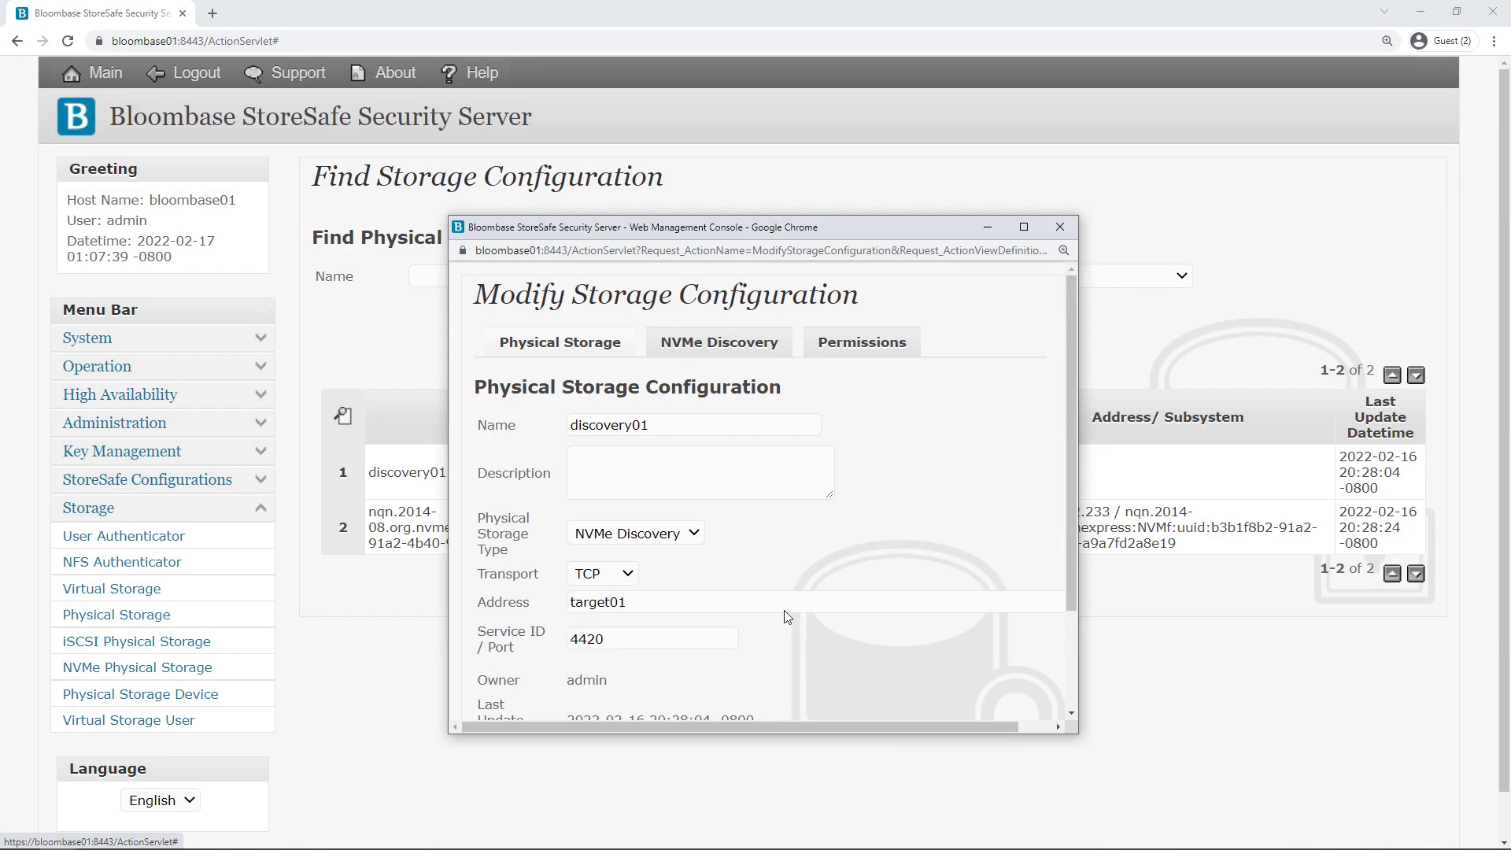
Run NVMe discovery on target01 and examine the node list's subsystem name, transport, address and service ID
left_click(728, 344)
left_click(716, 604)
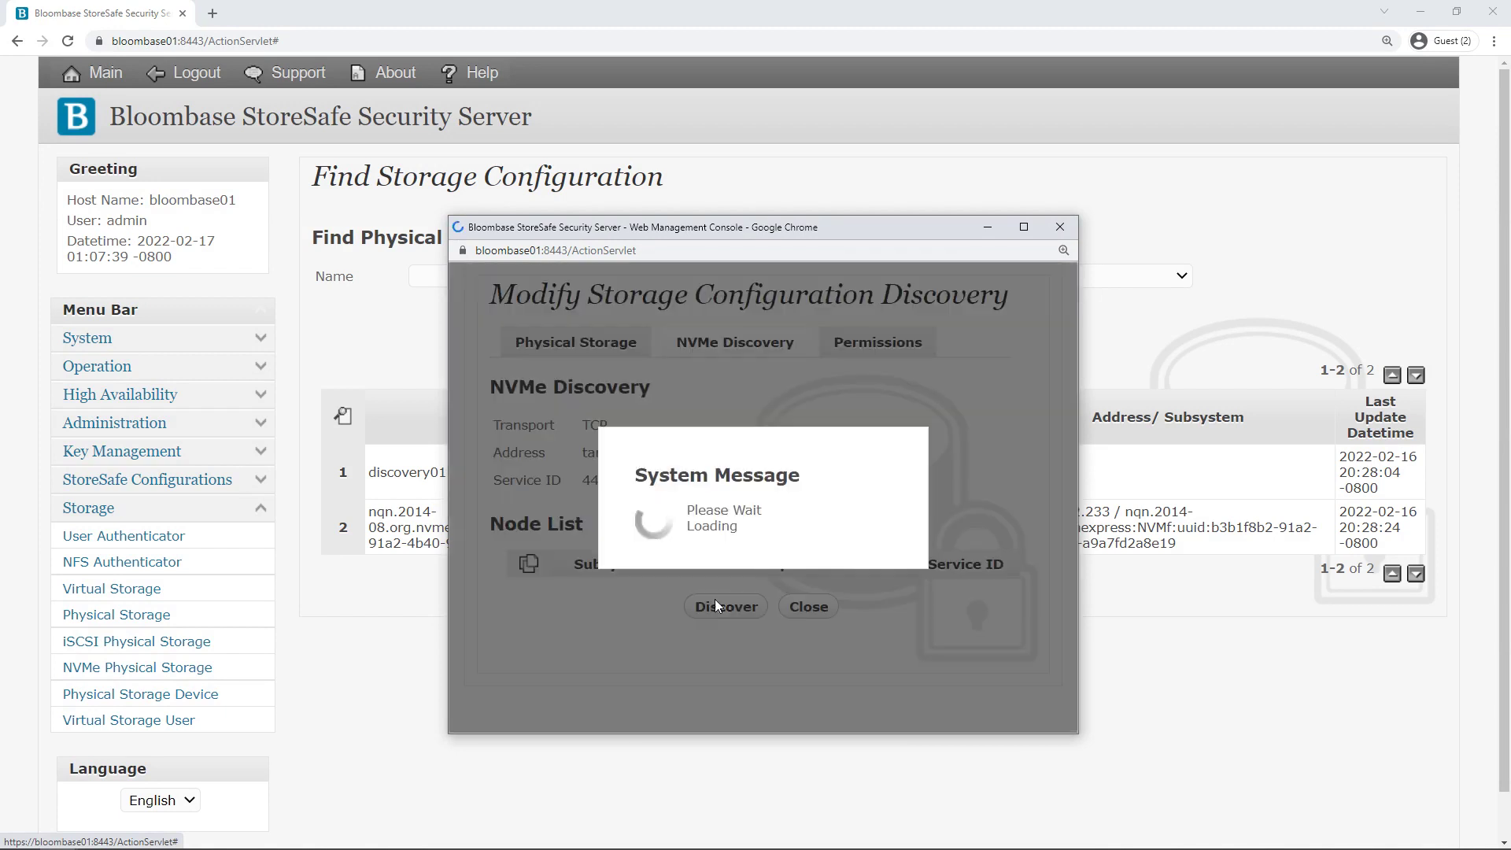
scroll(734, 567, "down", 1)
left_click_drag(733, 602, 508, 565)
left_click(578, 611)
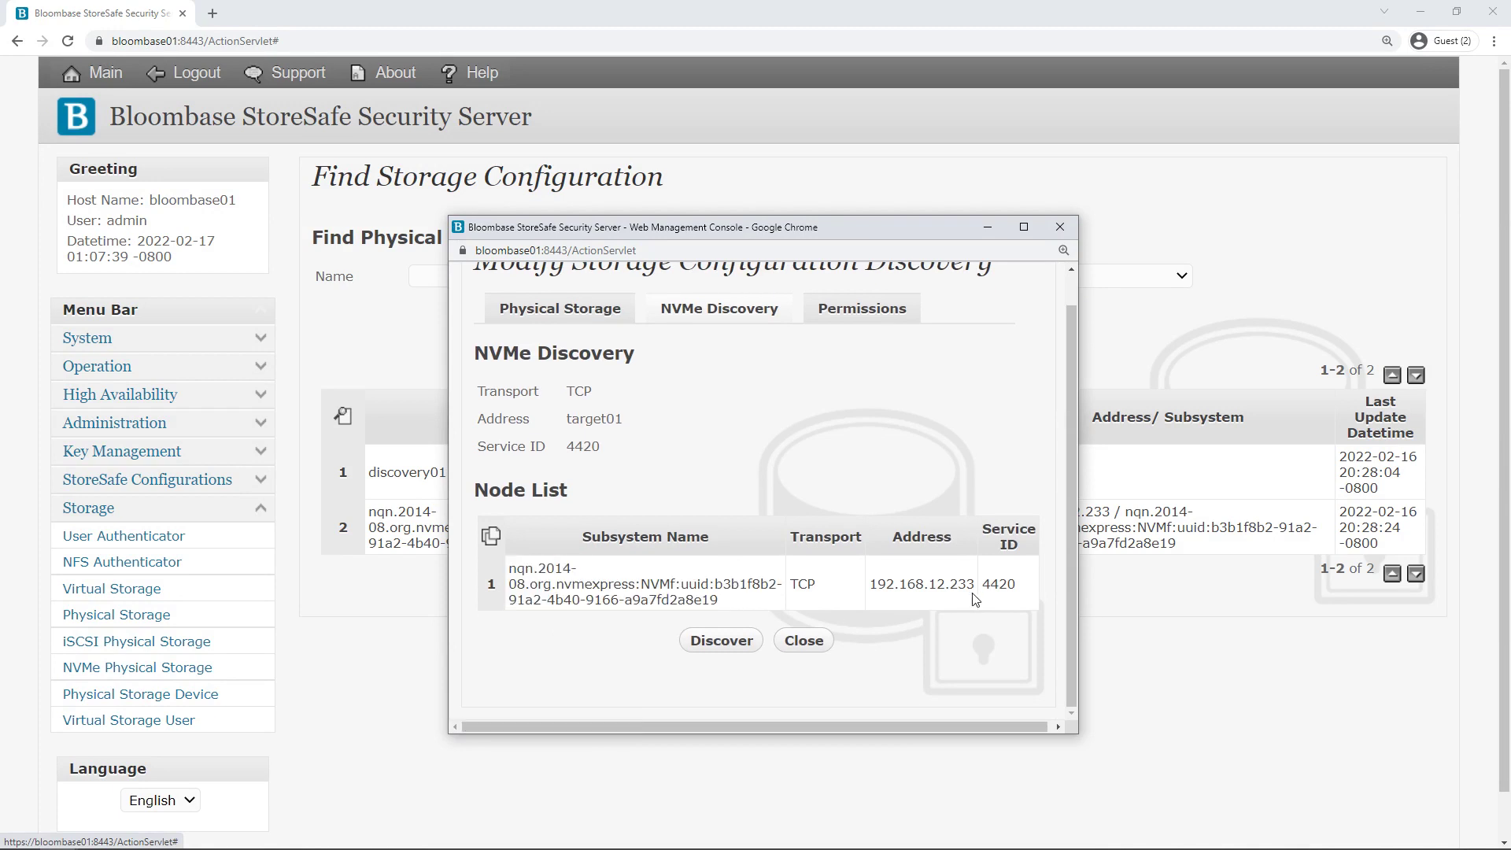
left_click_drag(976, 592, 748, 631)
Open a storage configuration from the discovered subsystem, review it with the NVMe storage type, and close it without submitting
left_click(575, 603)
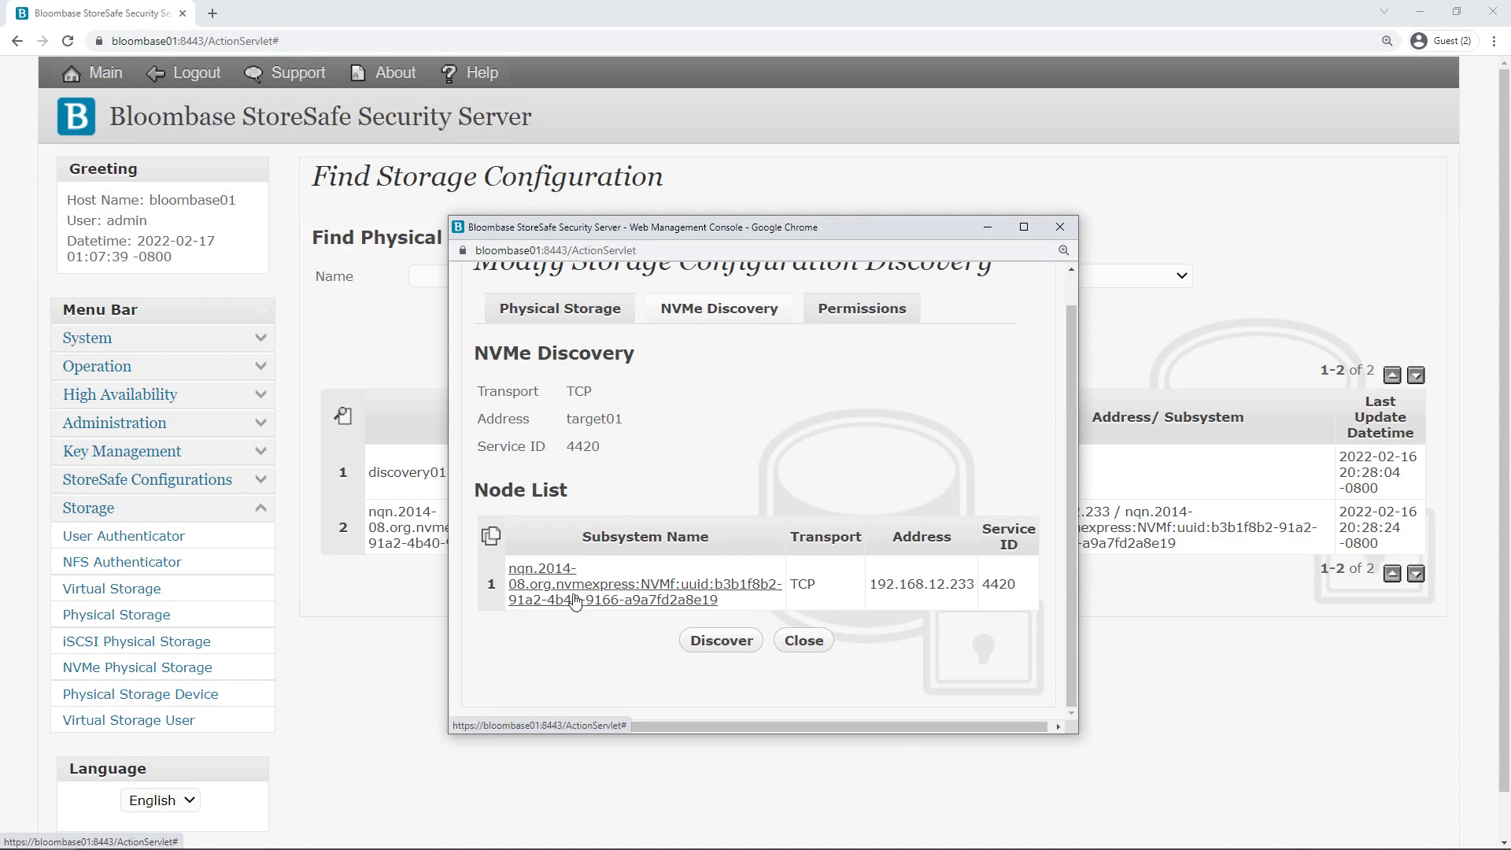
scroll(633, 584, "down", 3)
scroll(634, 583, "up", 2)
left_click(653, 630)
left_click(667, 649)
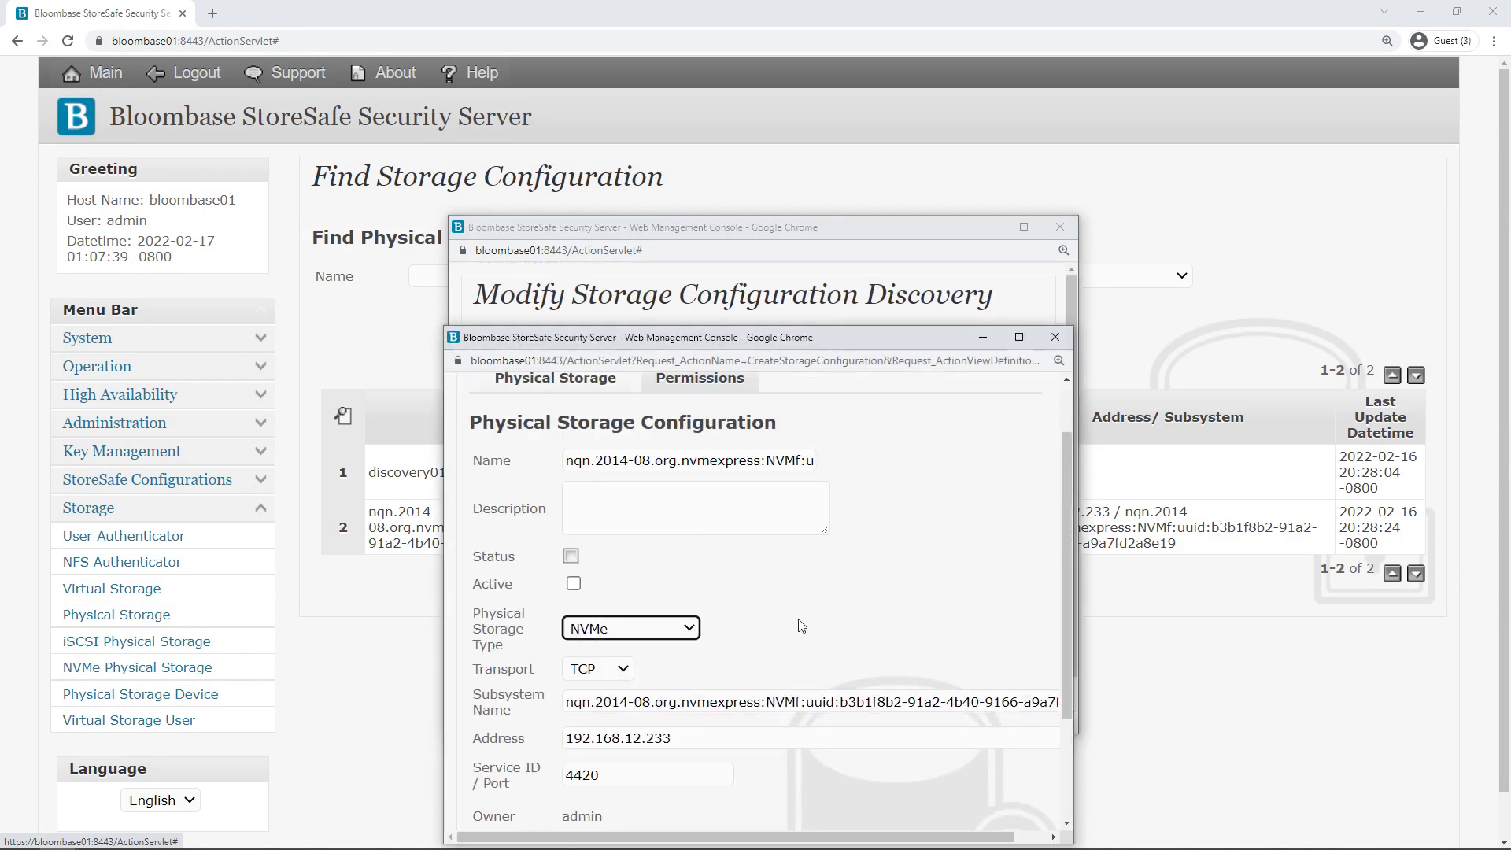
scroll(800, 624, "down", 2)
left_click(811, 751)
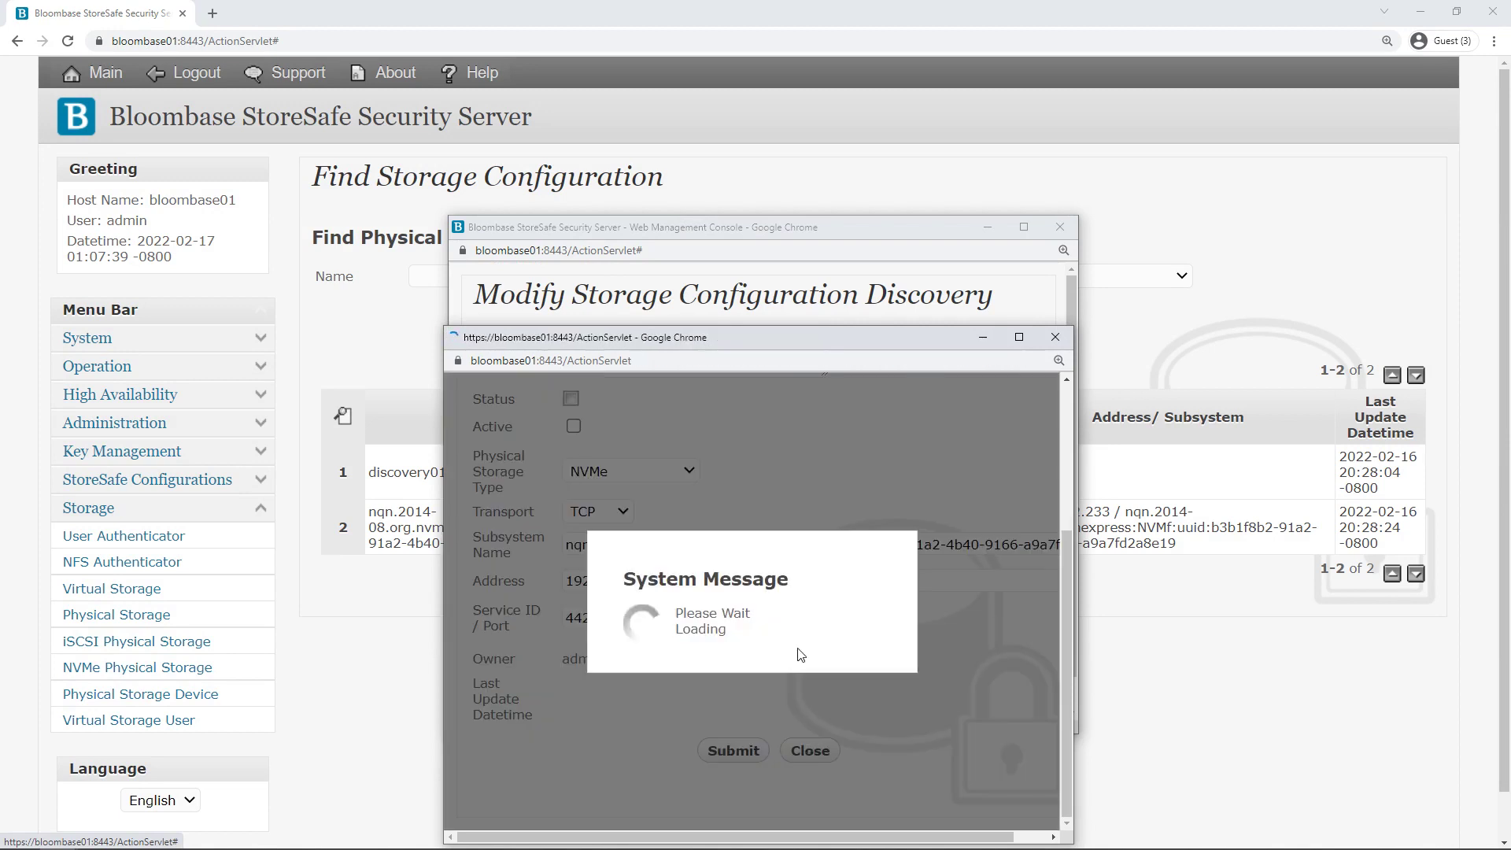
left_click(803, 675)
Open the physical storage status of the existing NVMe subsystem configuration
left_click(573, 544)
left_click(703, 589)
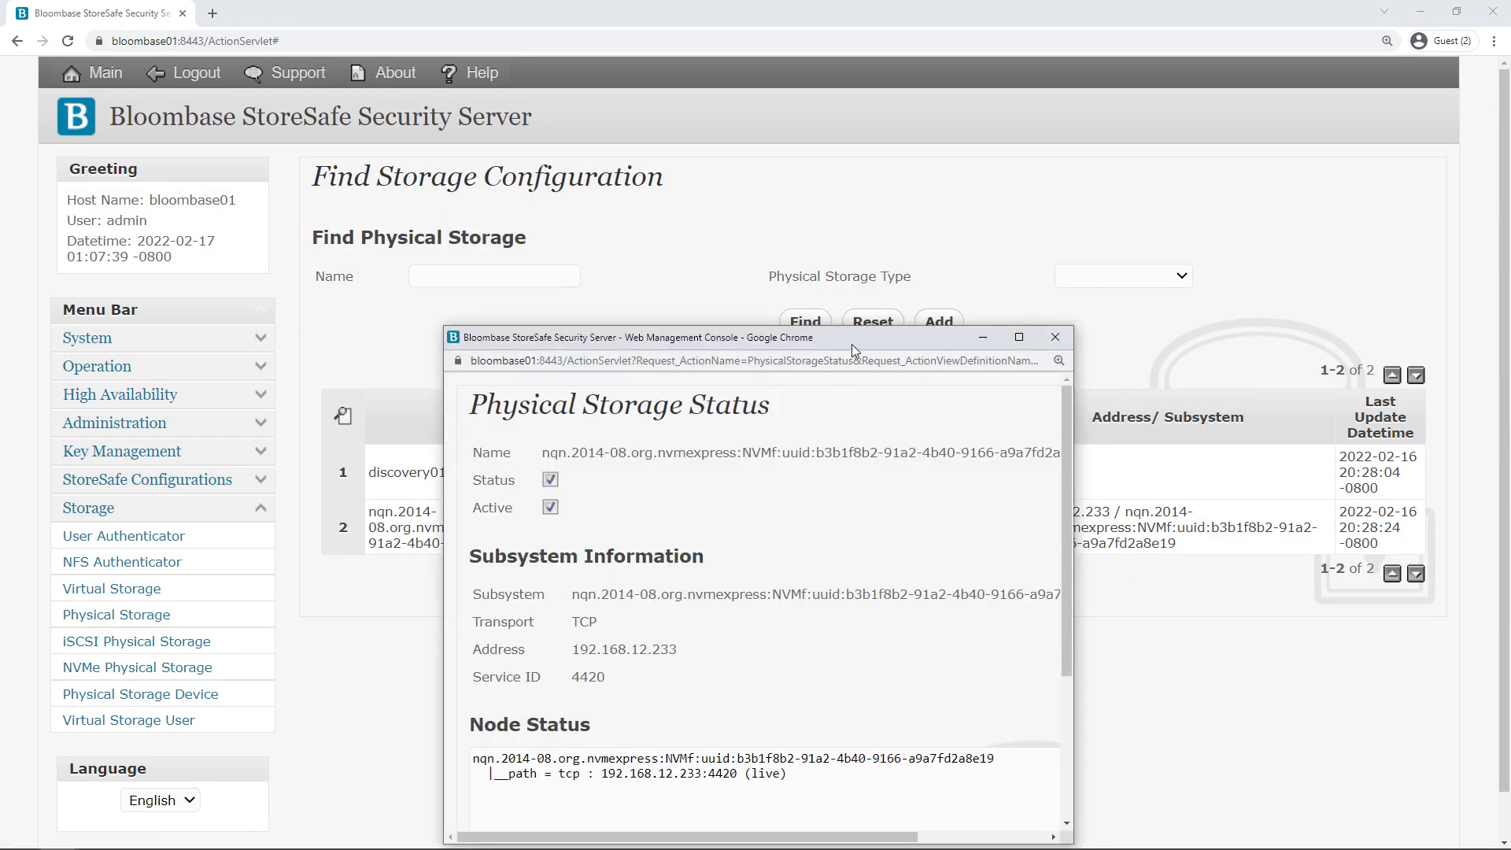
Review the node status of the NVMe subsystem and close its physical storage status
scroll(878, 548, "down", 3)
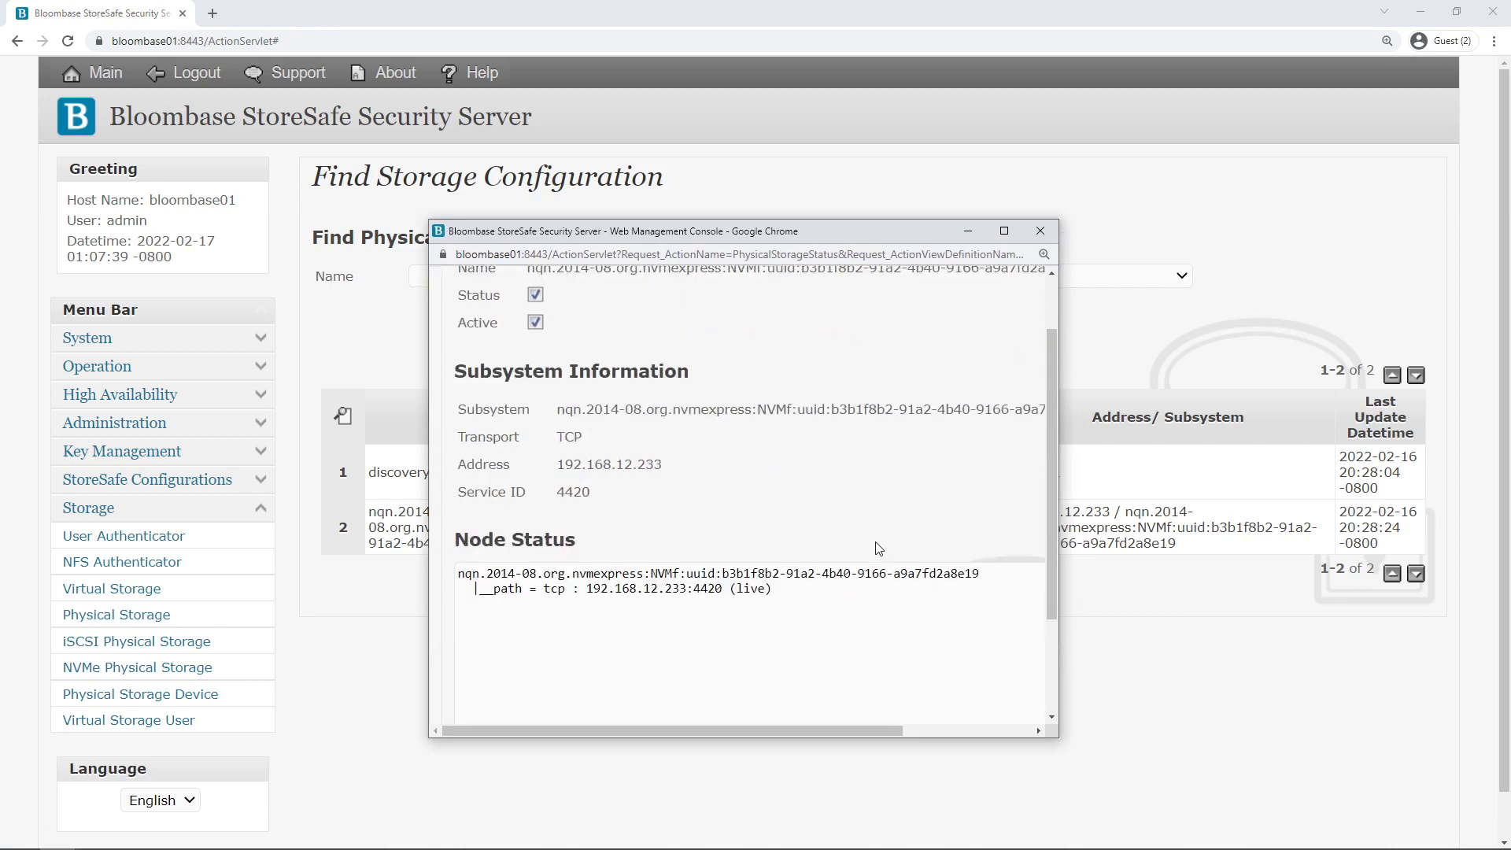
left_click(895, 651)
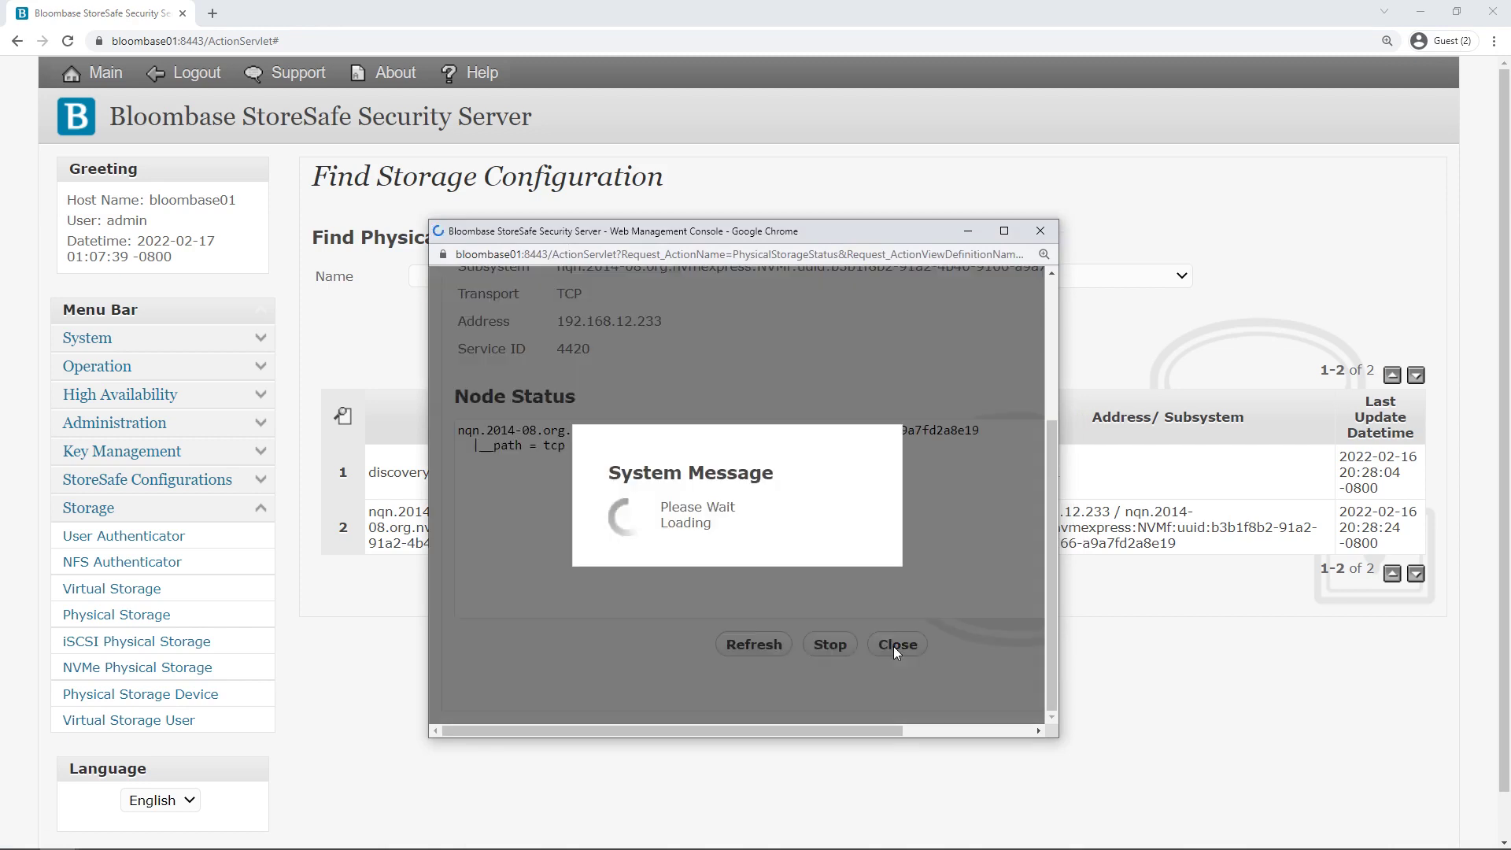
List the physical storage devices and examine the NVMe disk's vendor, model, UUID, size and device name
left_click(191, 694)
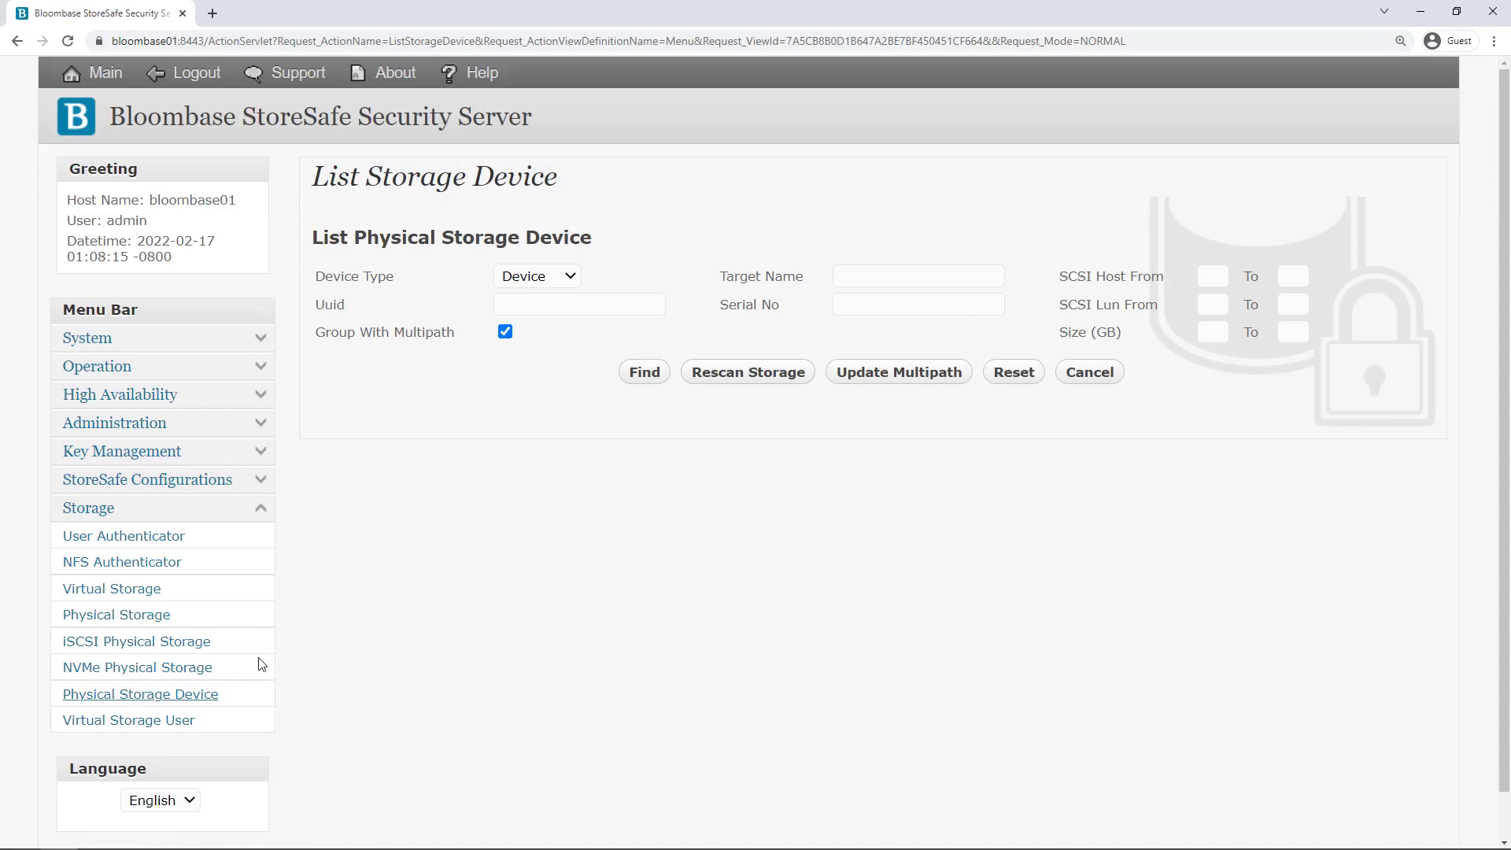
left_click(641, 374)
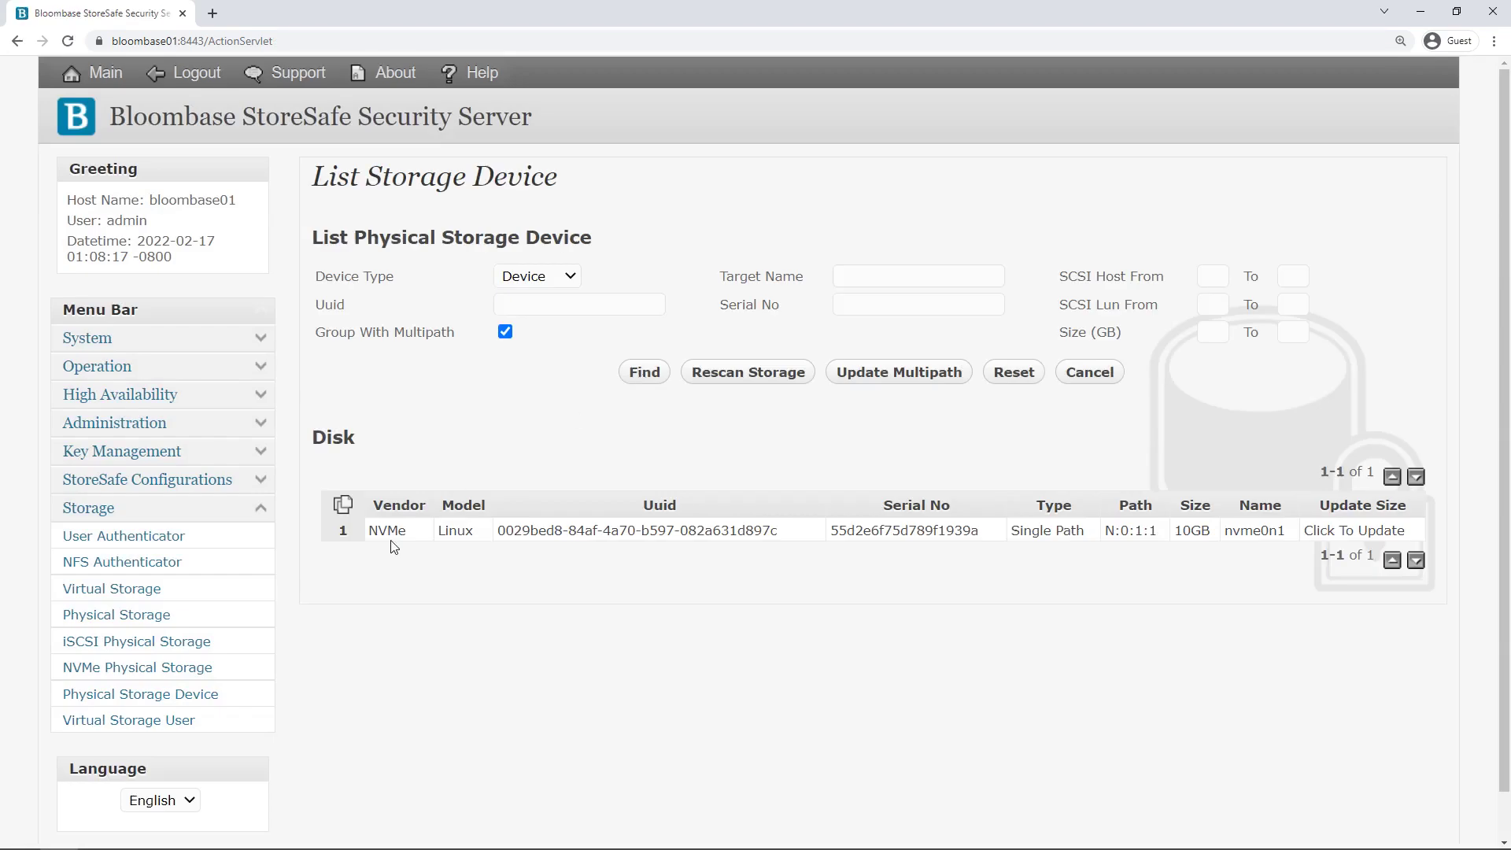
double_click(409, 534)
left_click_drag(478, 535, 442, 532)
left_click_drag(793, 532, 496, 532)
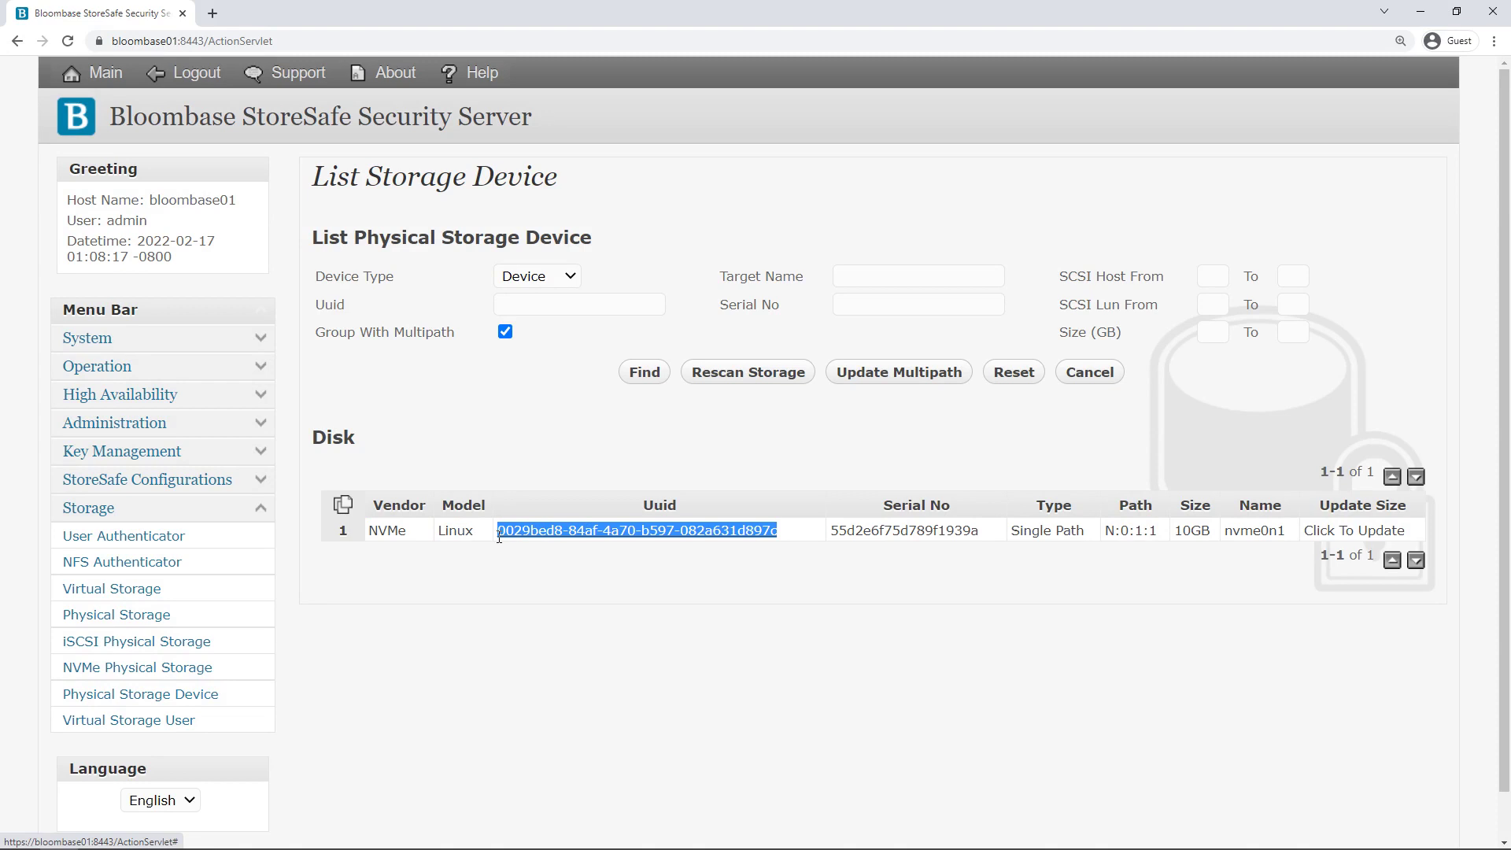
left_click(743, 577)
left_click_drag(1215, 535, 1173, 532)
left_click(1250, 570)
left_click_drag(1291, 539, 1214, 543)
left_click(1089, 603)
Open the nvmetcp01 physical storage configuration and check its storage type options, keeping Device
left_click(130, 612)
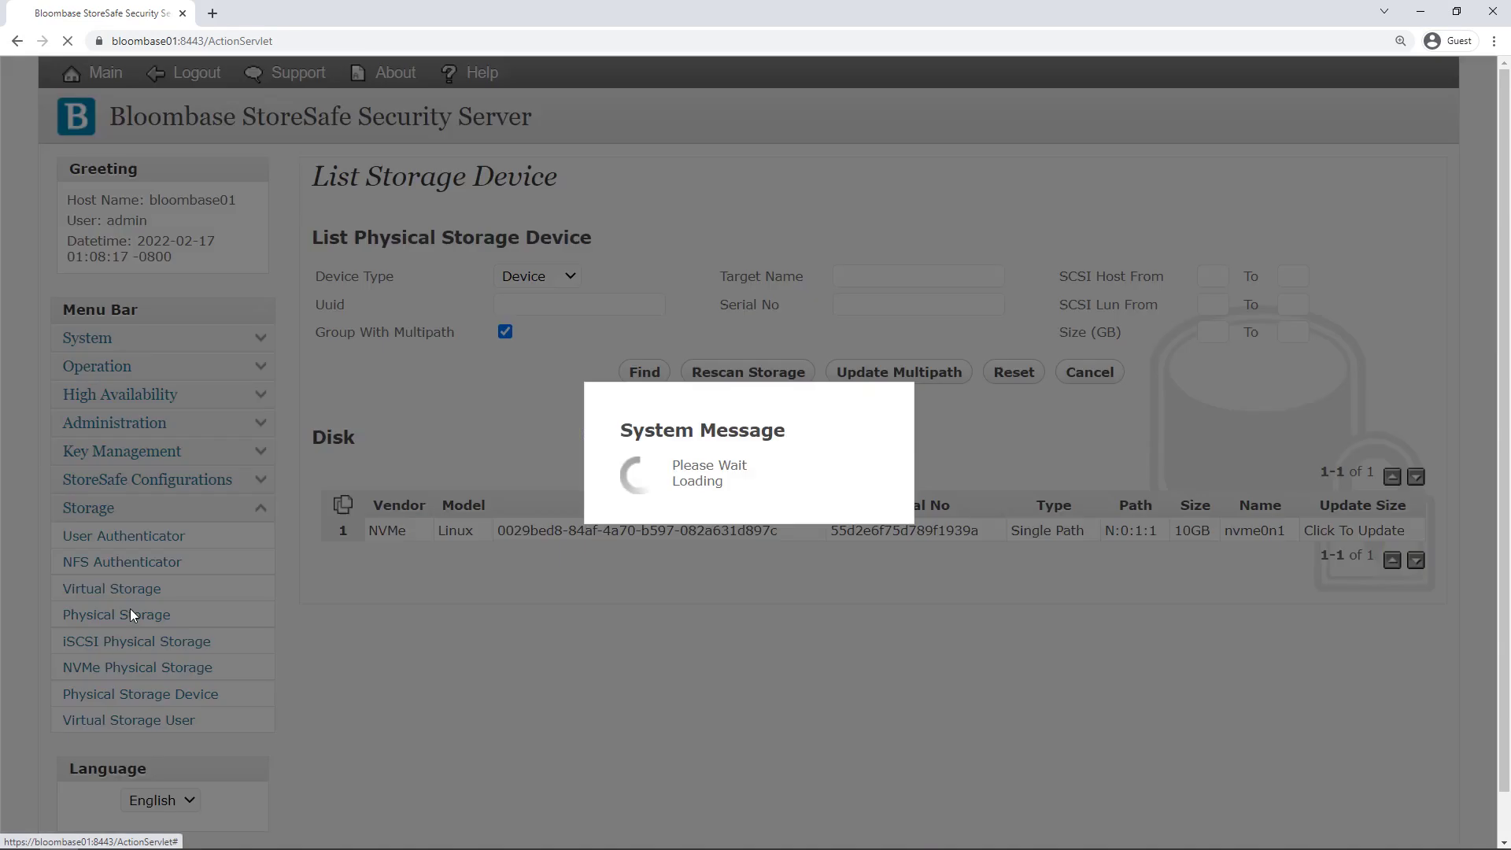
left_click(800, 324)
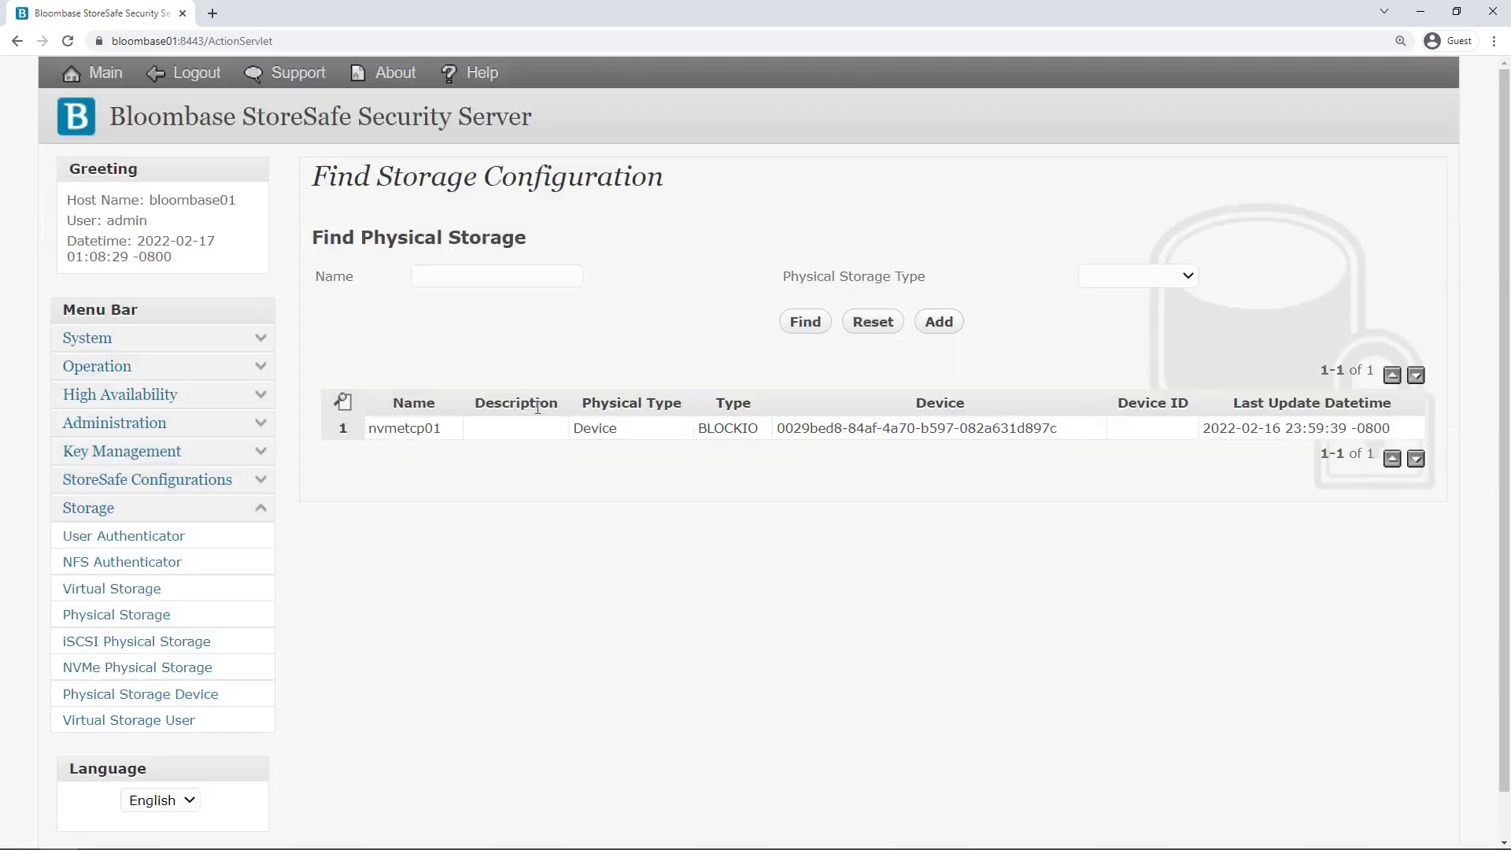
left_click(555, 427)
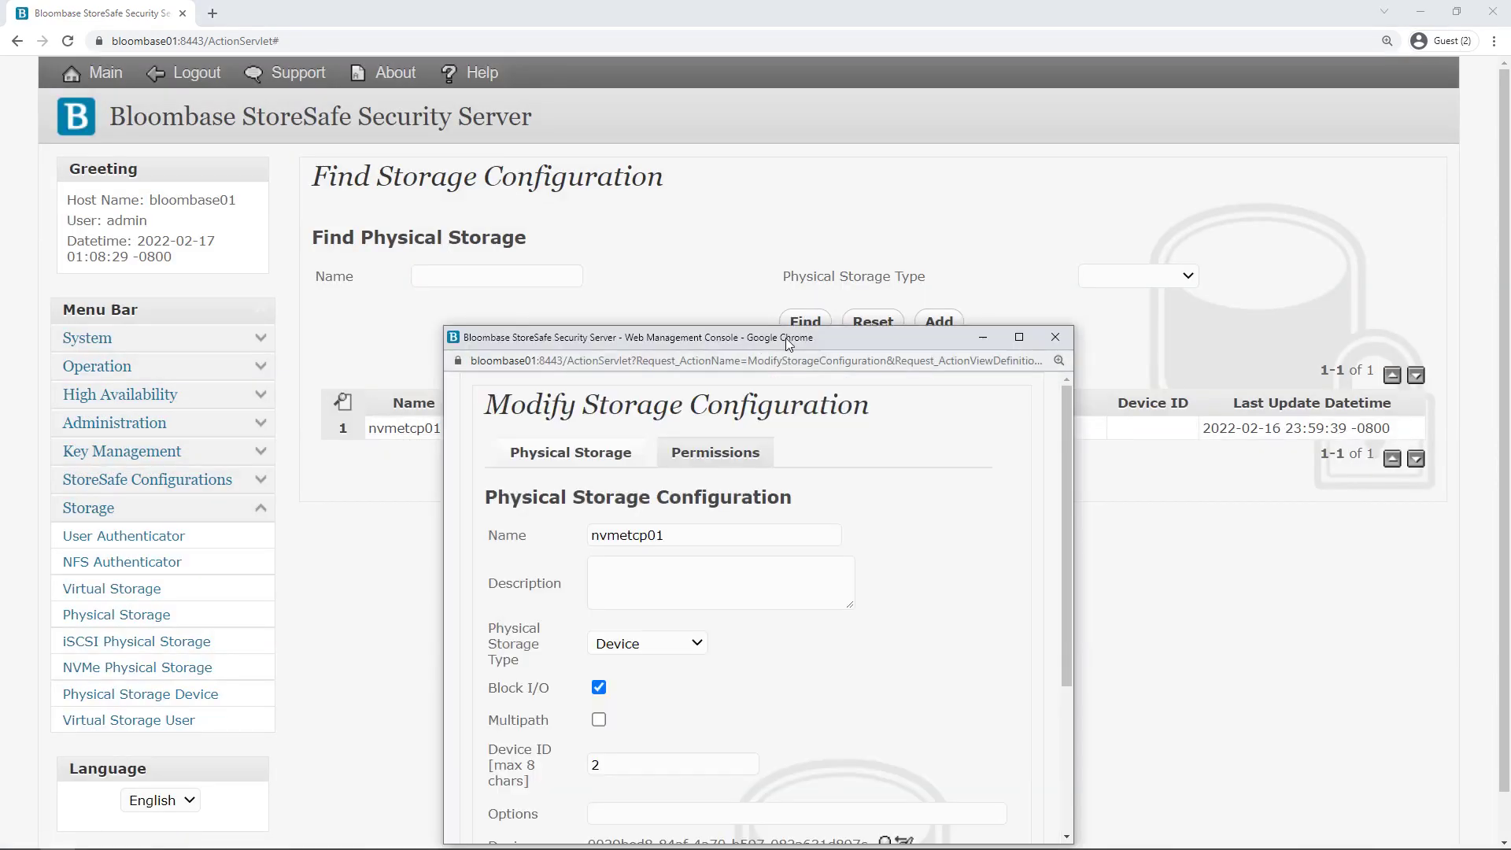
left_click(725, 587)
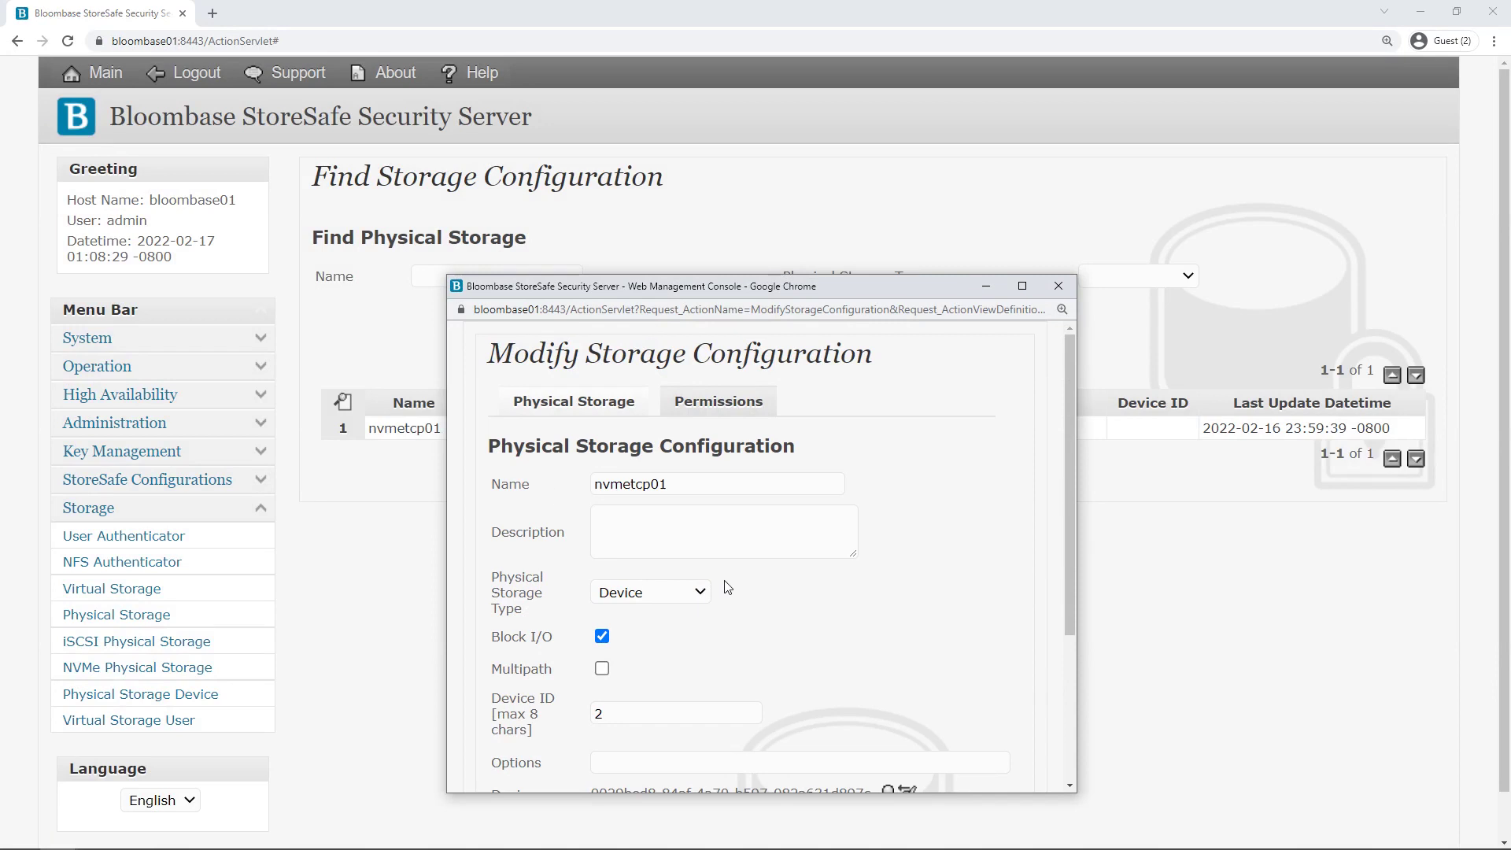
left_click(669, 592)
left_click(664, 630)
left_click(754, 622)
Check the device UUID assigned to nvmetcp01 and its device lookup, and close the configuration without submitting
scroll(755, 622, "down", 3)
left_click_drag(586, 572, 872, 569)
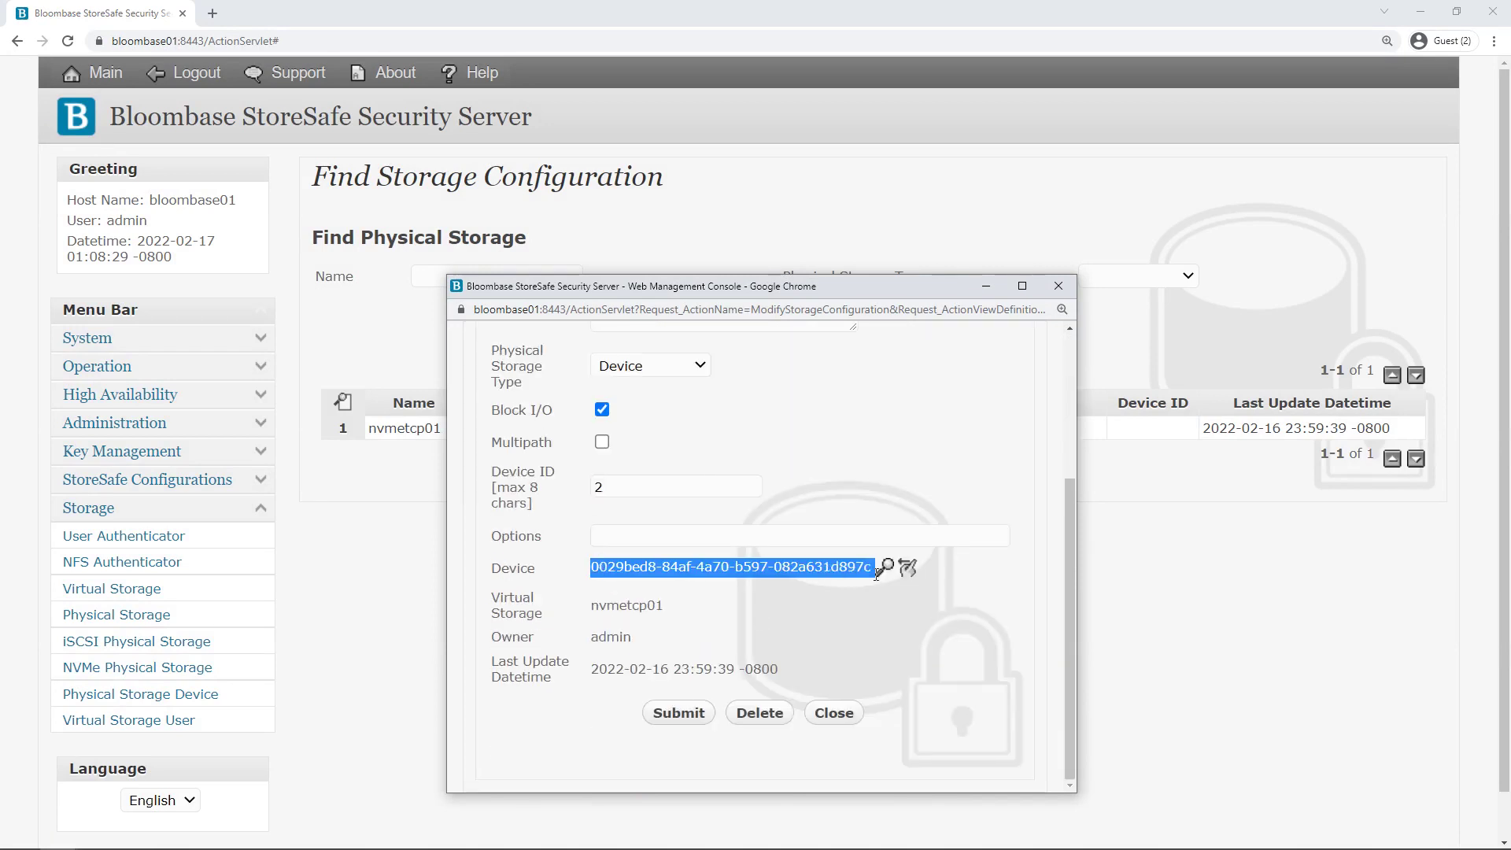
left_click(884, 567)
scroll(755, 630, "down", 3)
left_click(638, 731)
scroll(850, 603, "down", 3)
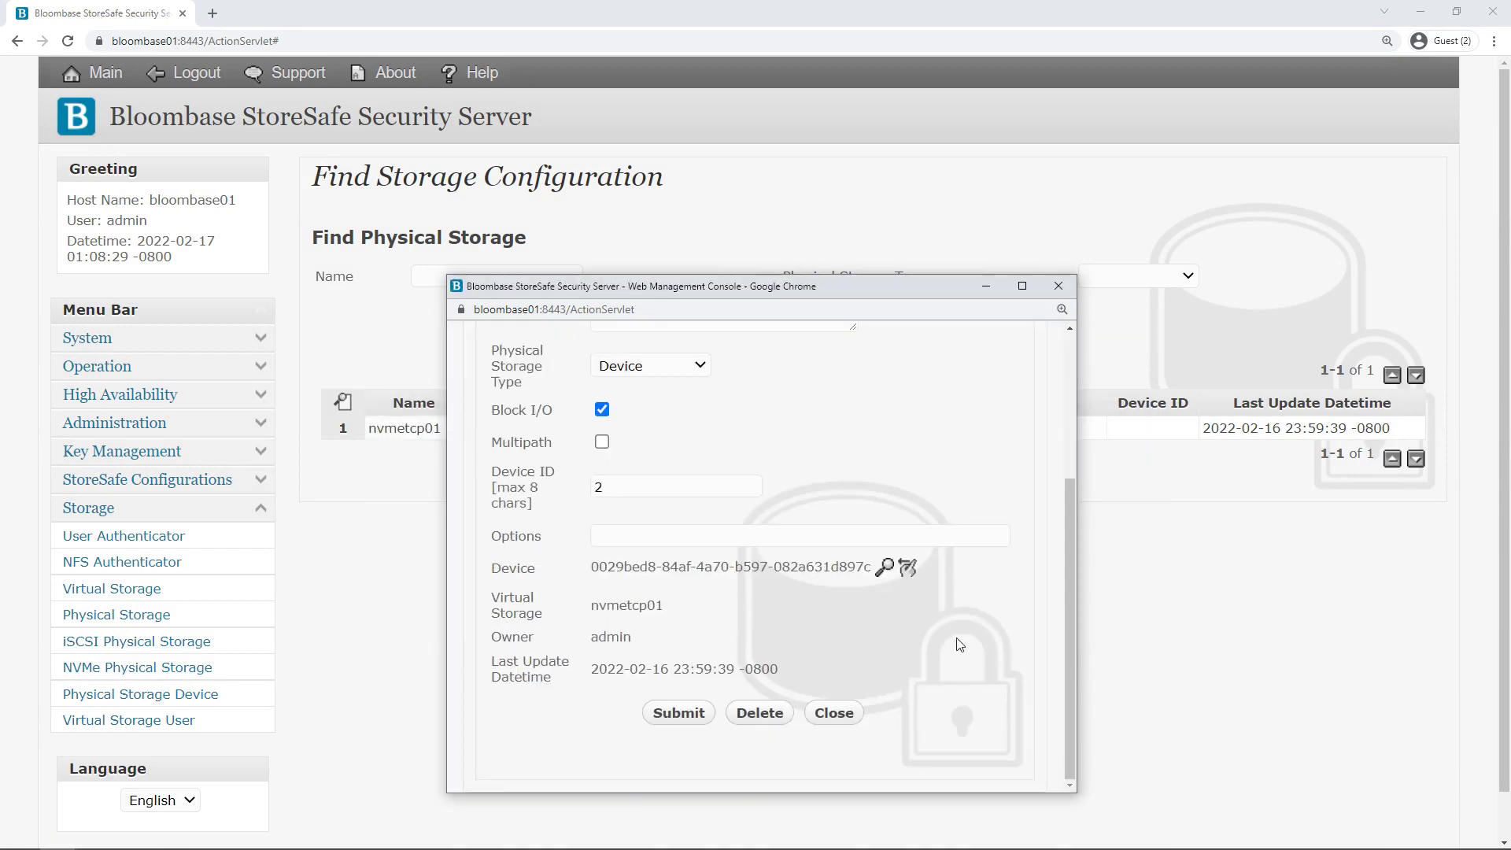
left_click(832, 713)
Find the virtual storages and open nvmetcp01's virtual storage settings
left_click(155, 589)
left_click(796, 353)
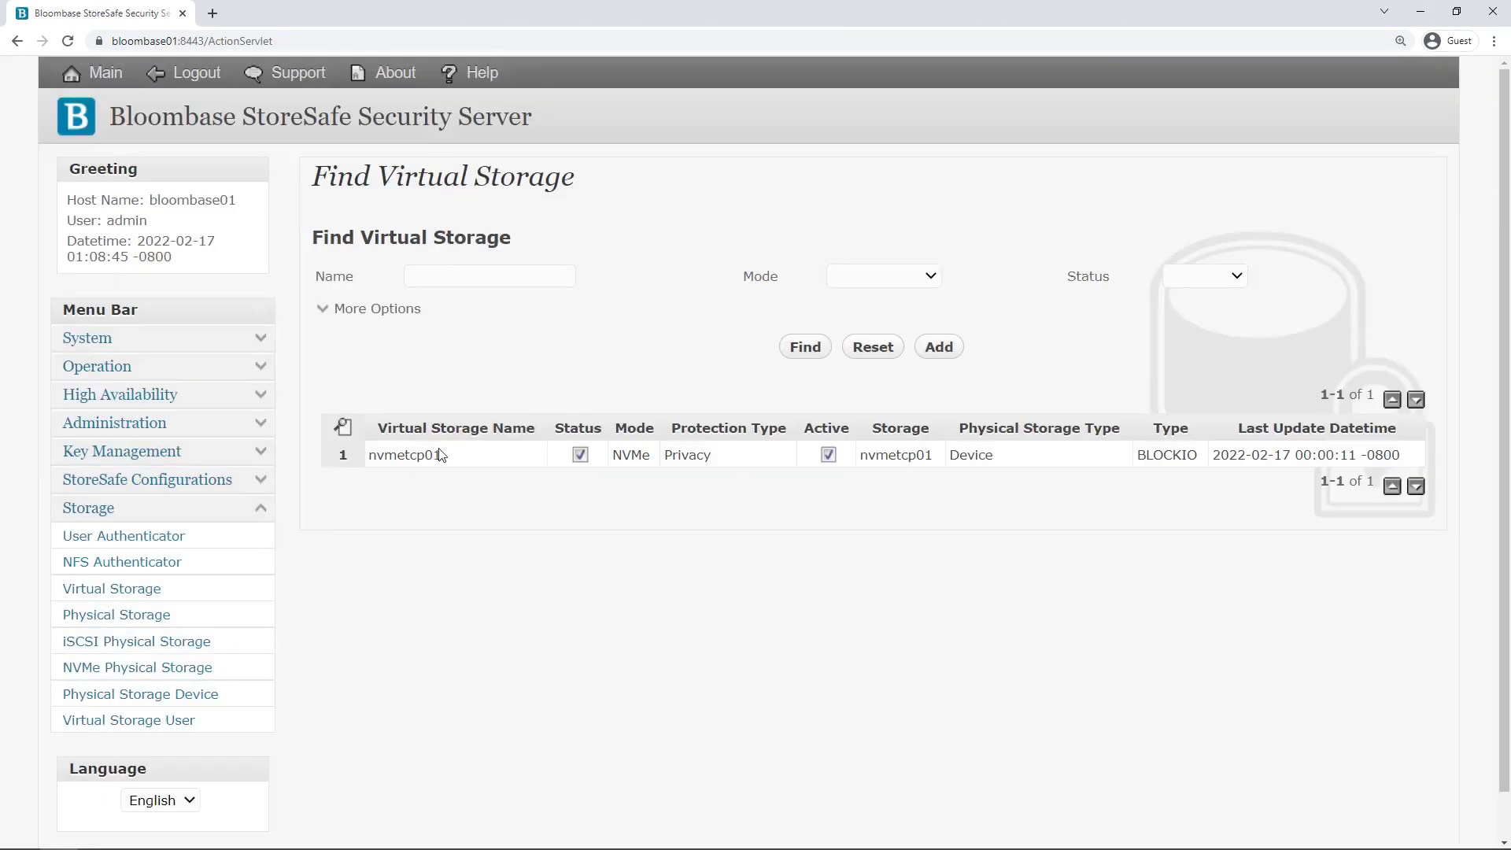
left_click(426, 453)
left_click(525, 463)
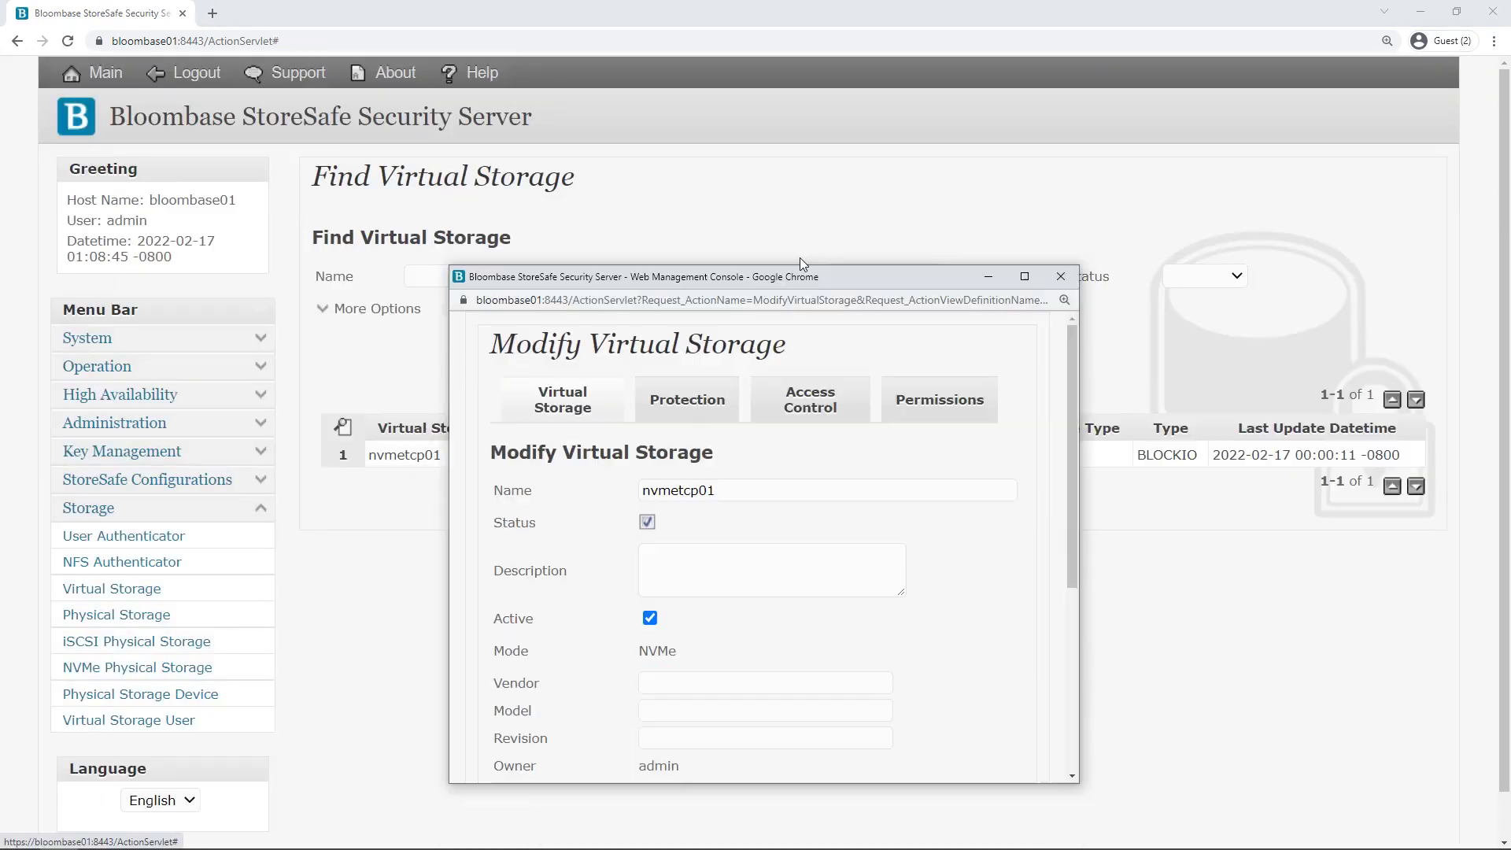
Review nvmetcp01's general virtual storage settings, including its active state
left_click_drag(691, 626, 654, 627)
left_click(762, 631)
scroll(764, 622, "down", 4)
left_click_drag(636, 570, 729, 567)
left_click(732, 566)
scroll(718, 399, "up", 4)
Open nvmetcp01's protection settings and check the protection type and the encryption key, keeping Privacy and key01
left_click(707, 381)
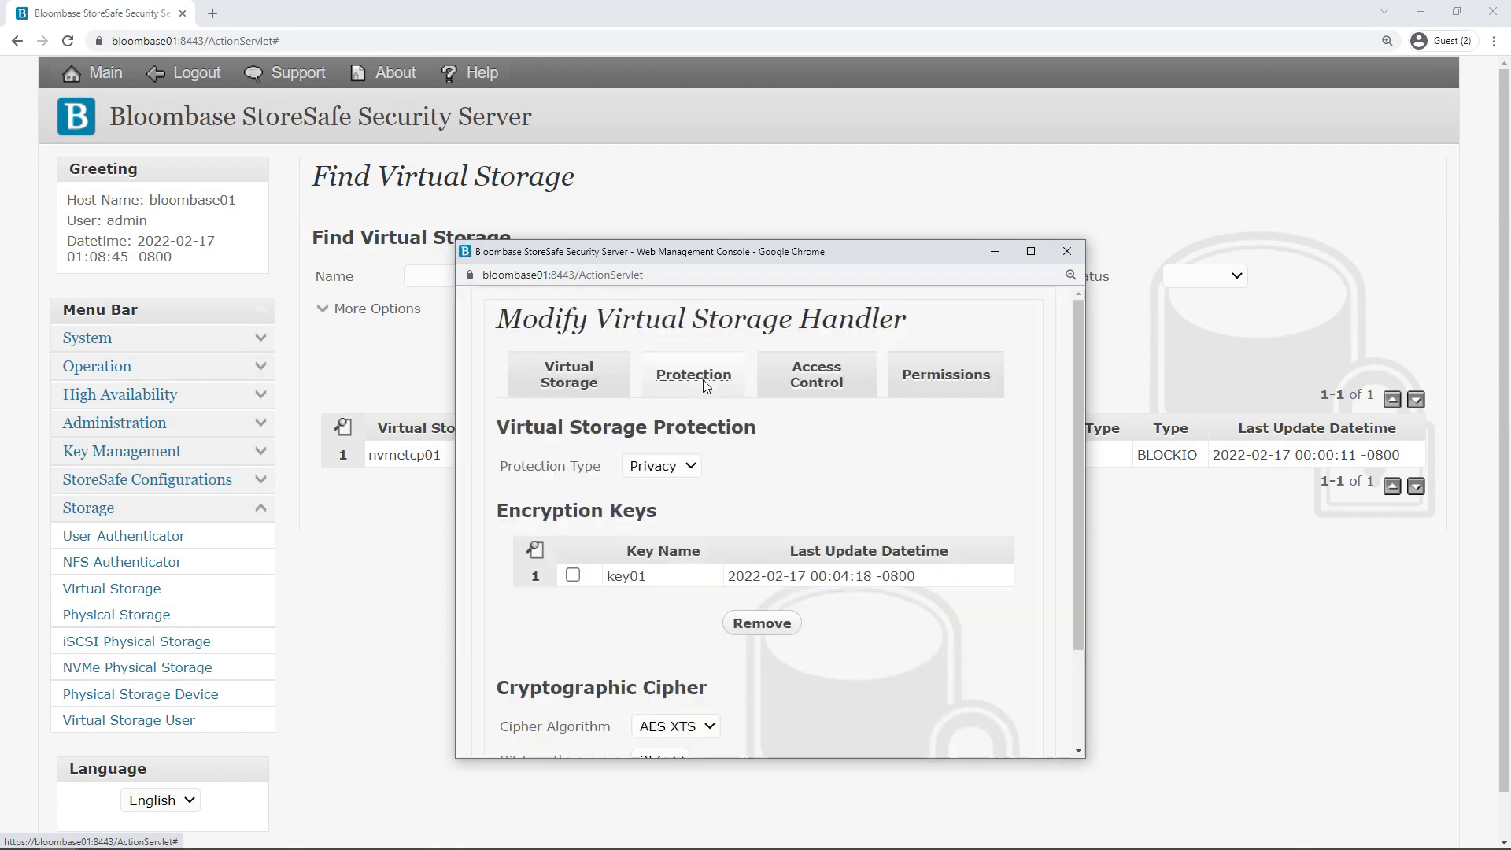
left_click(675, 470)
left_click(677, 488)
double_click(627, 577)
left_click(608, 621)
Check the cipher algorithm and bit length options of nvmetcp01's cryptographic cipher, leaving them as set
scroll(608, 621, "down", 2)
left_click(653, 603)
left_click(662, 653)
left_click(660, 633)
left_click(663, 707)
Review the initiators in nvmetcp01's access control settings and close the virtual storage without submitting
scroll(795, 449, "up", 3)
left_click(813, 386)
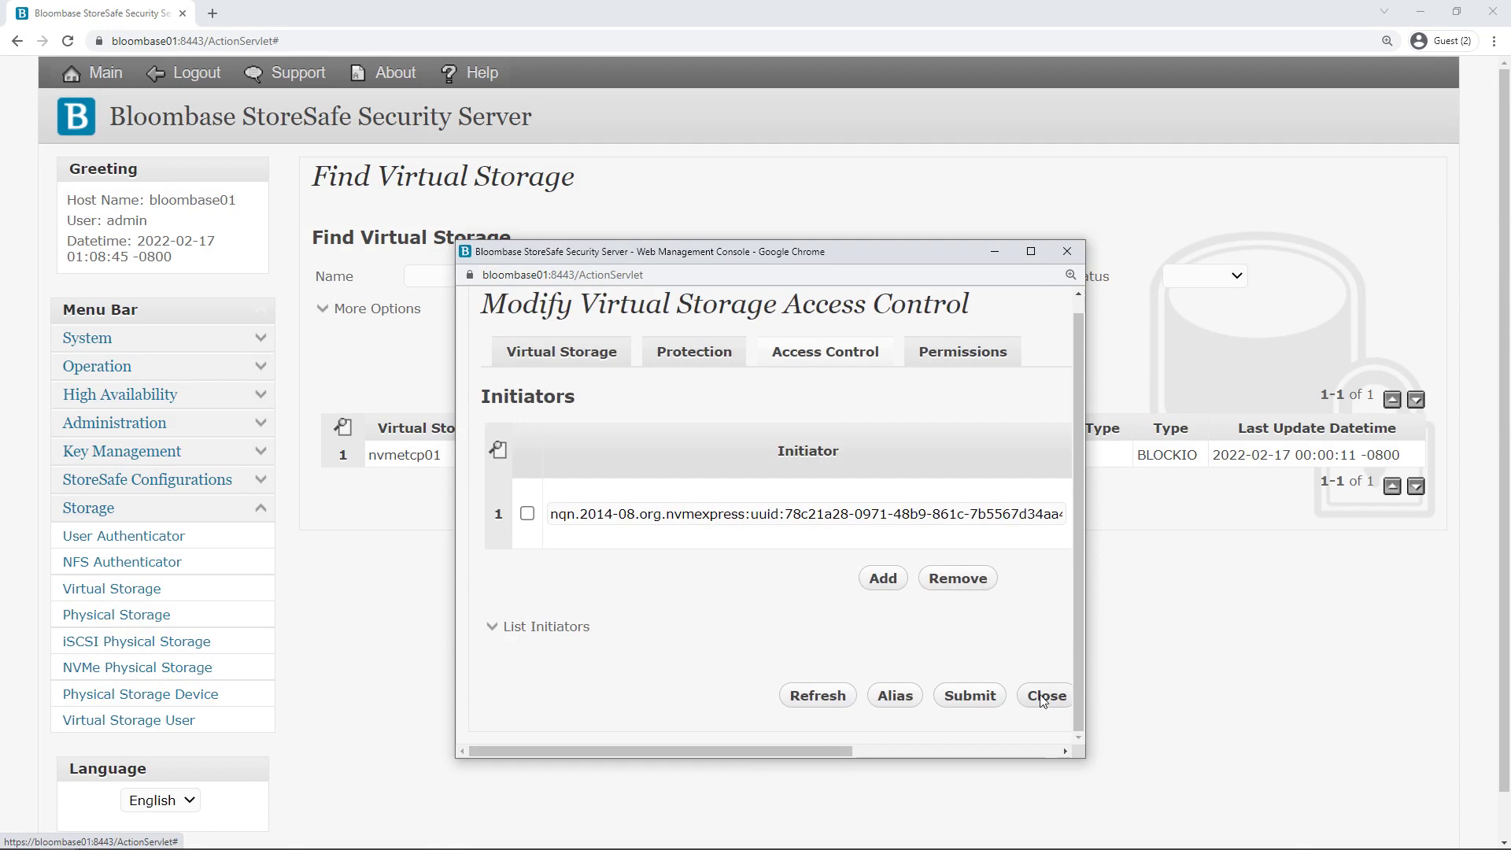
left_click(1044, 697)
Open the virtual storage status of nvmetcp01 and review its physical storage and active share details
left_click(404, 457)
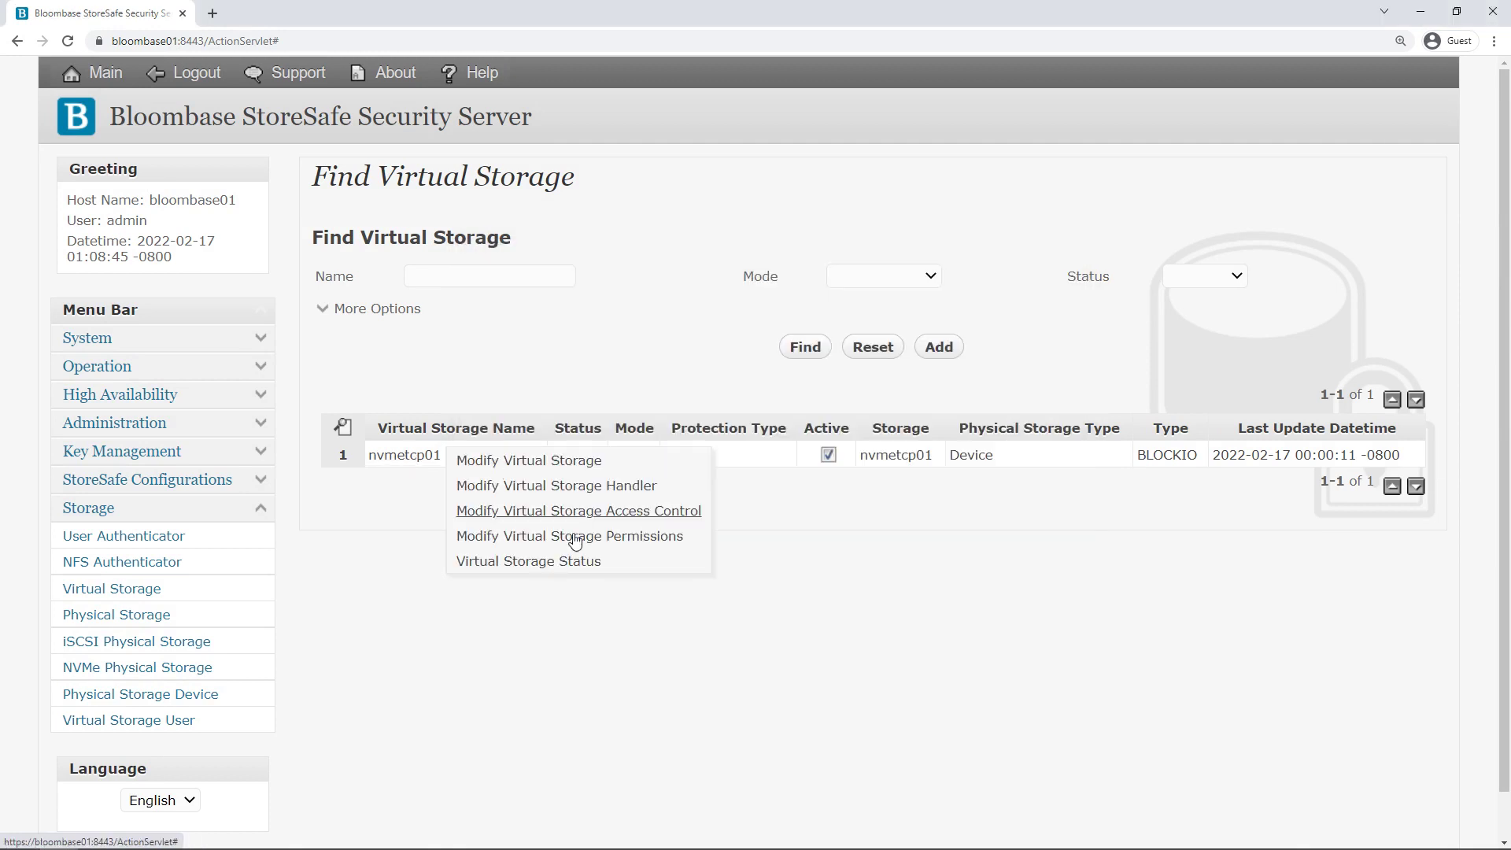
left_click(562, 562)
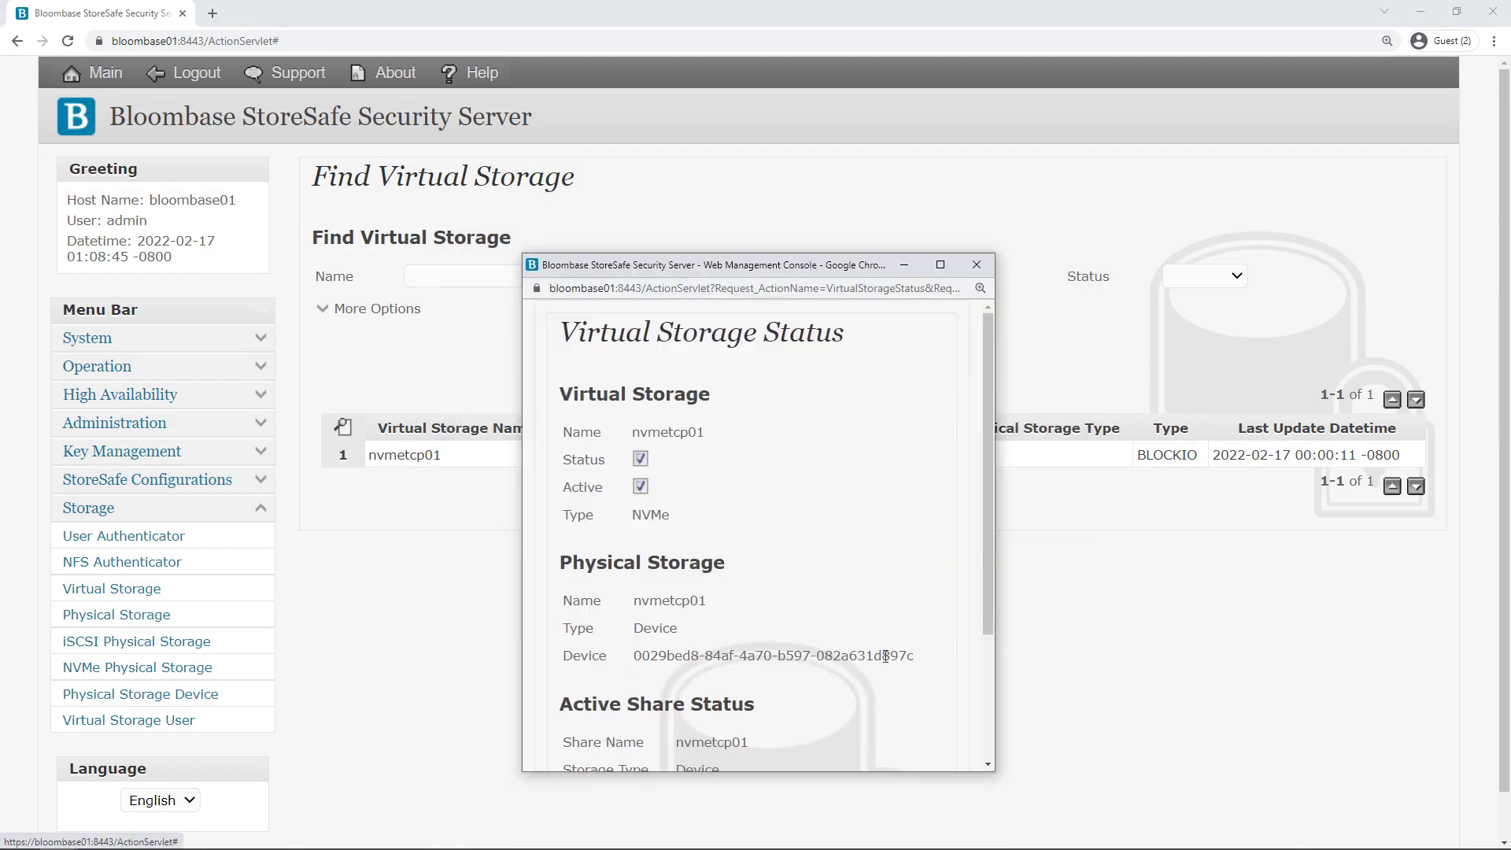
scroll(905, 727, "down", 3)
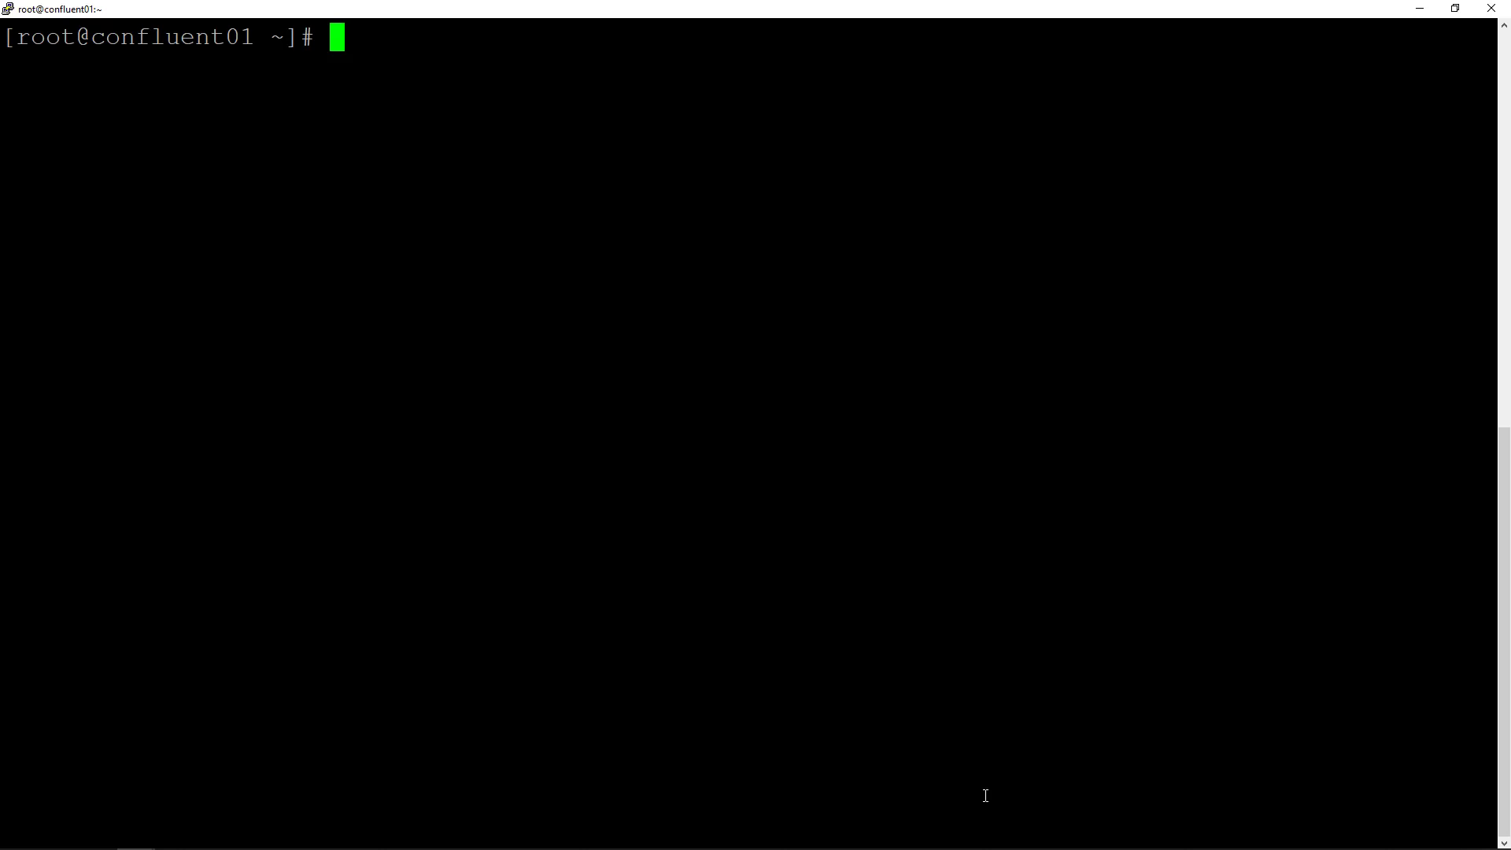
In the confluent01 terminal, run uname -a and discover NVMe targets with nvme discover -t tcp -a bloombase01 -s 4420
type("uname -a")
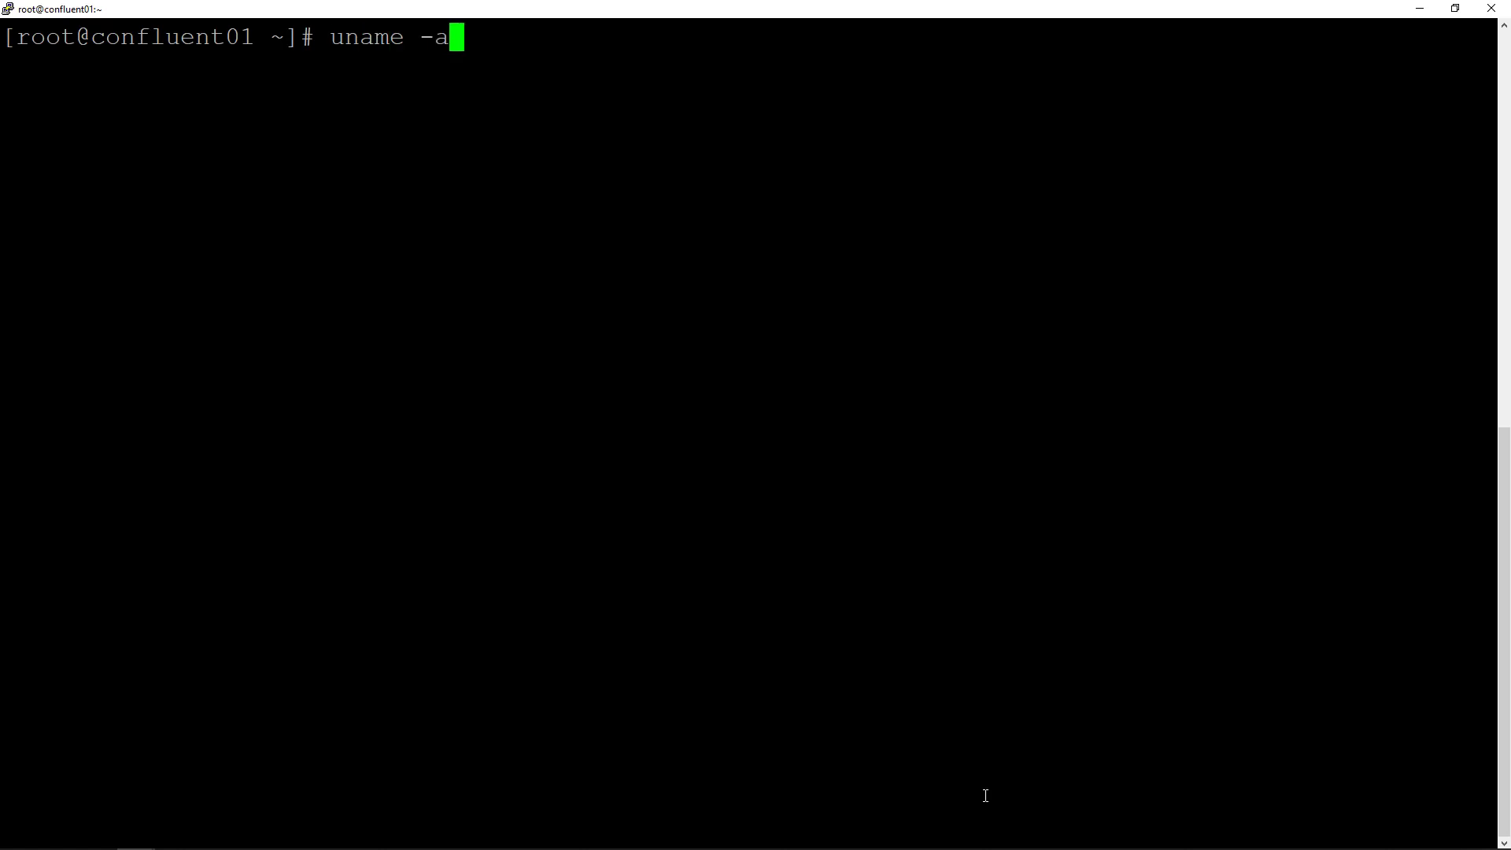
key("Return")
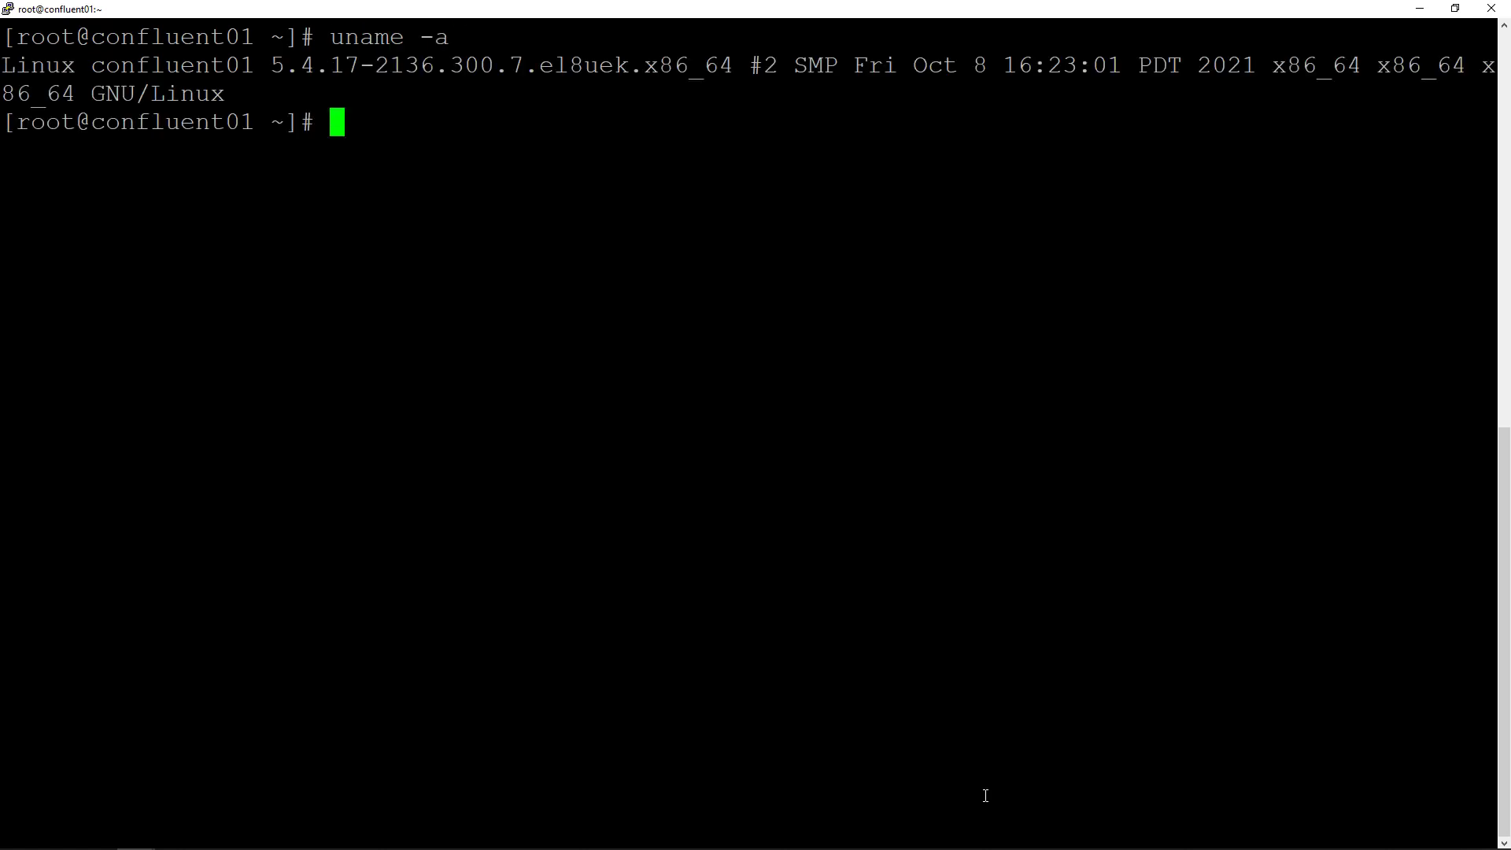
type("nvme disco")
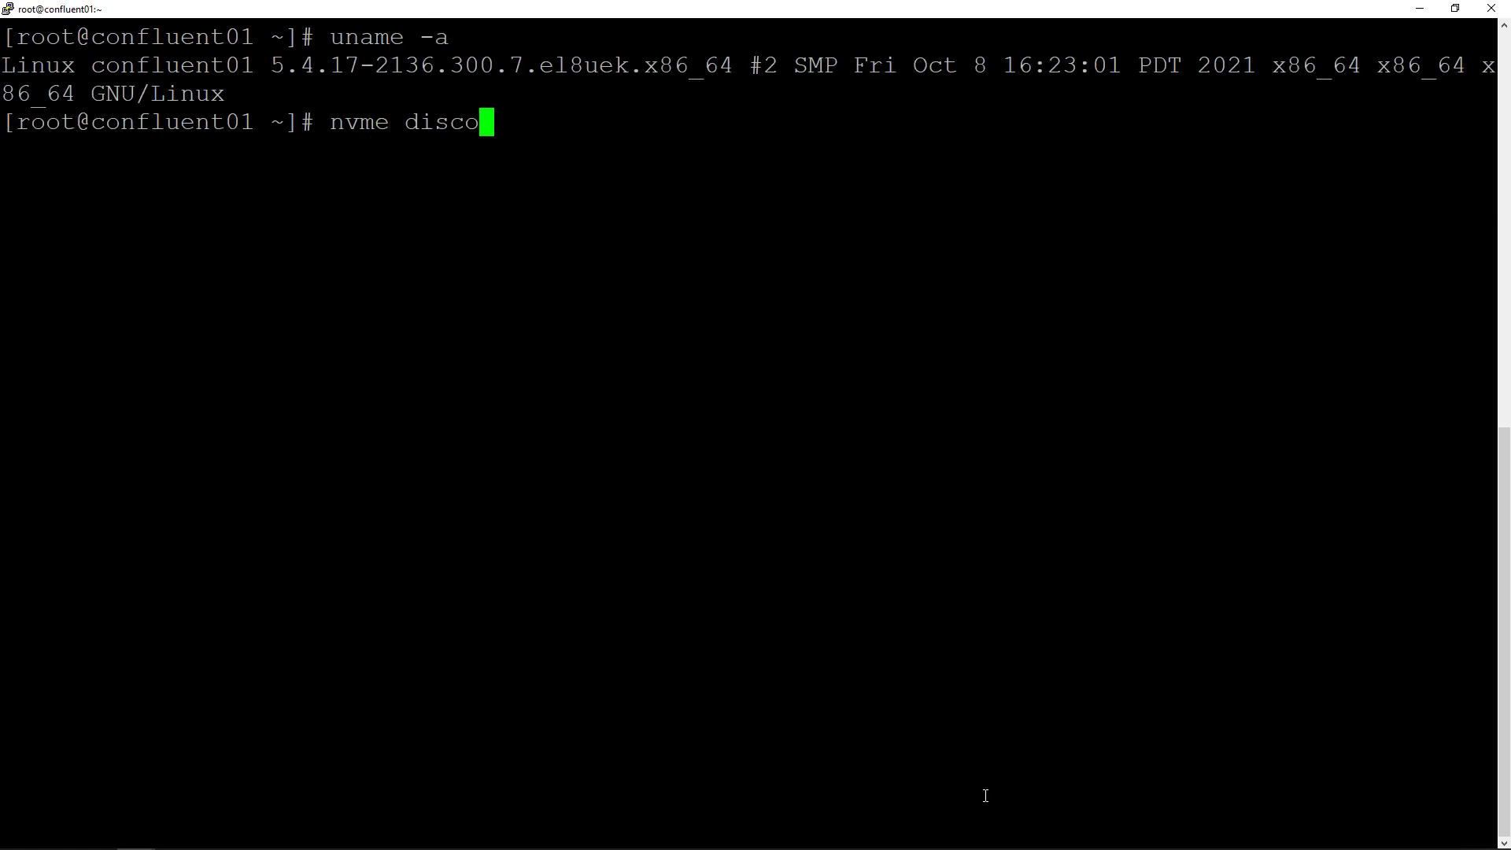
type("ver -t tcp ")
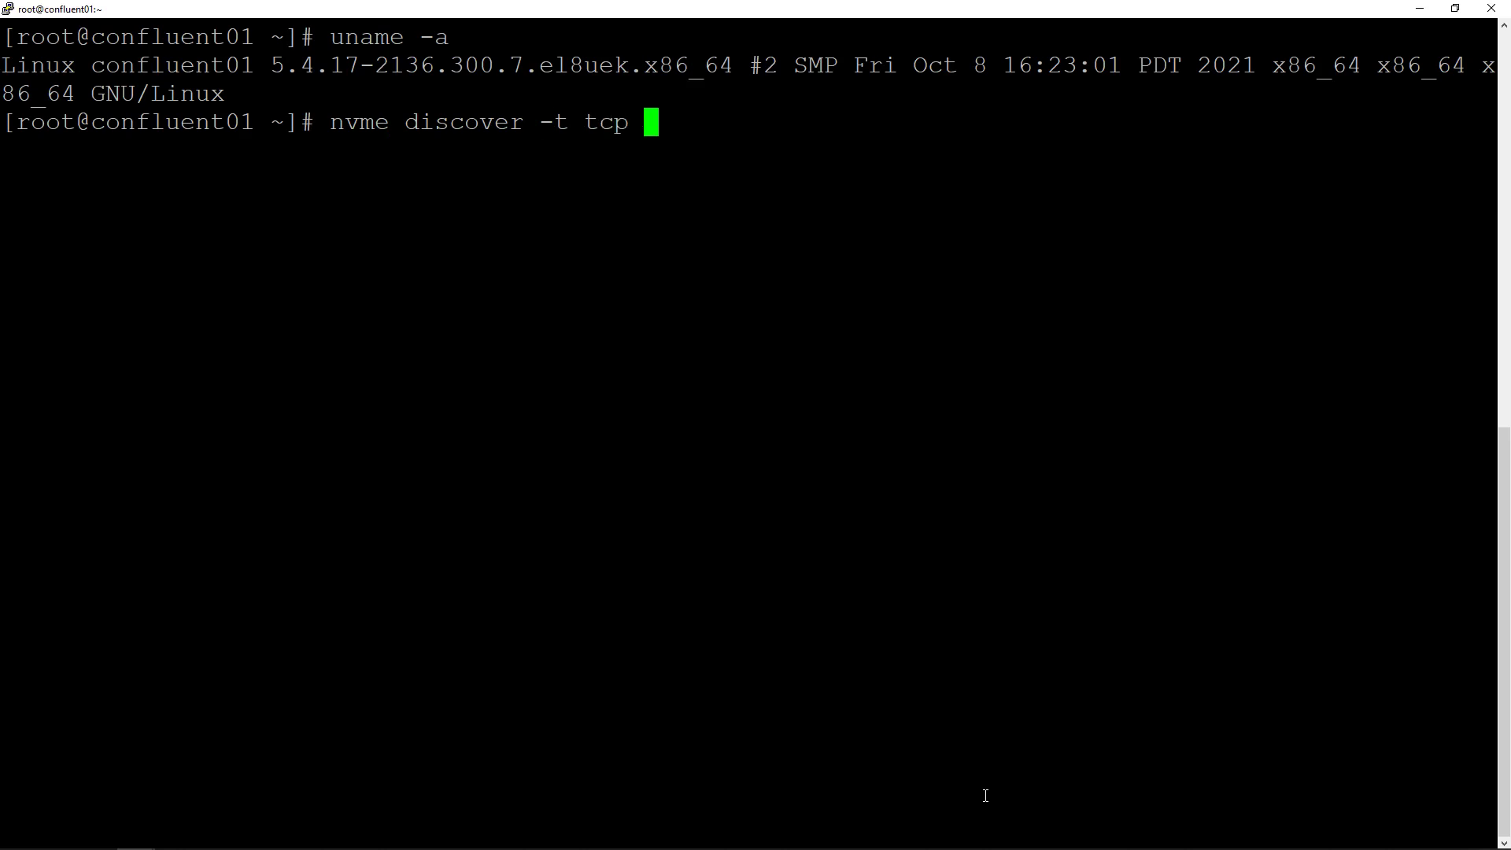
type("-a bloombase01 -s 4420")
key("Return")
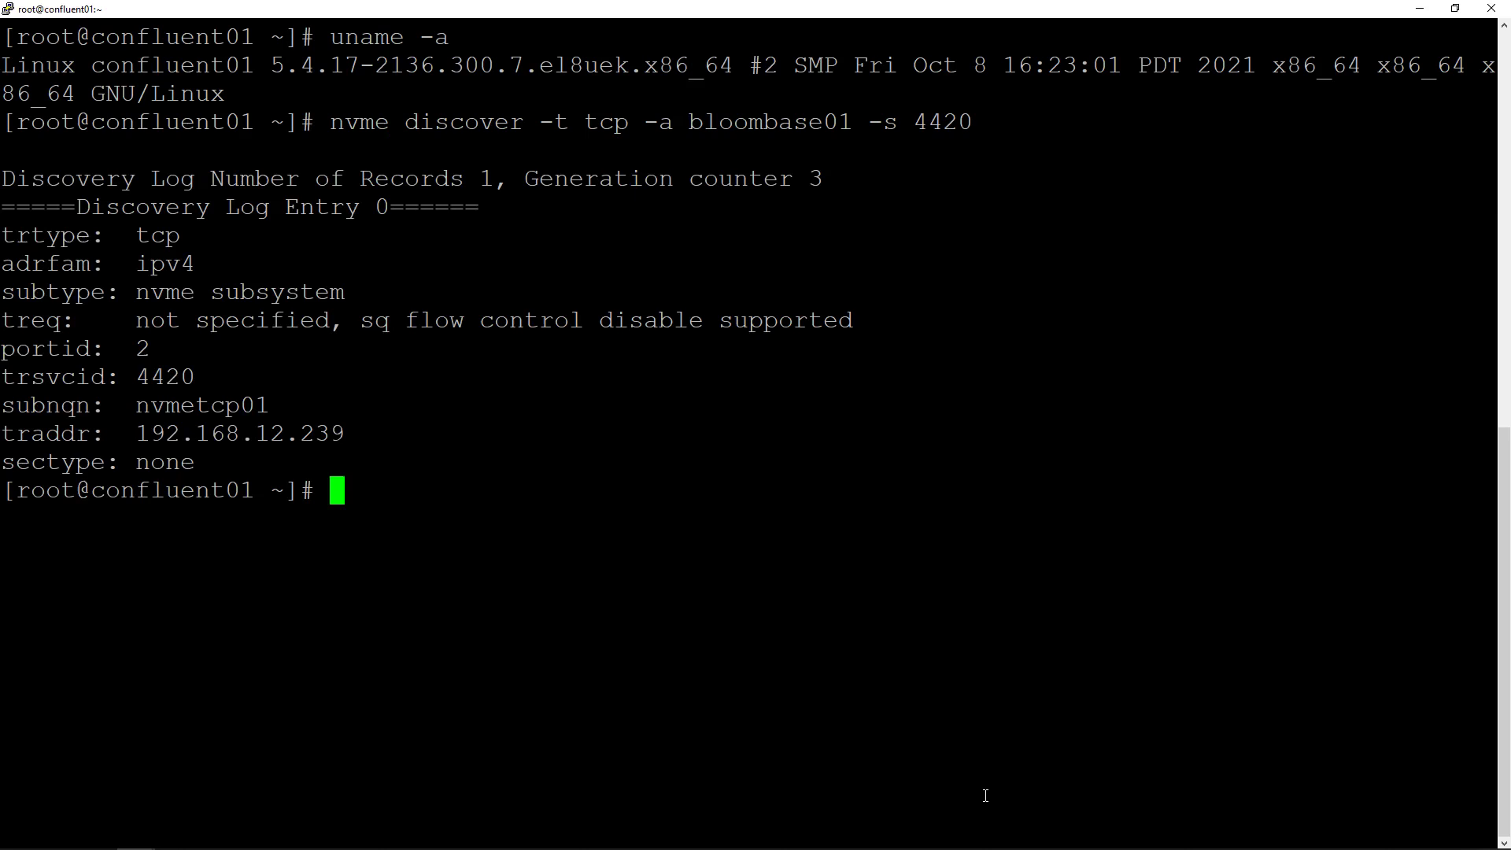
List the block devices with lsblk and check the discovered subsystem name and the nvme0n1 disk
type("lsblk")
key("Return")
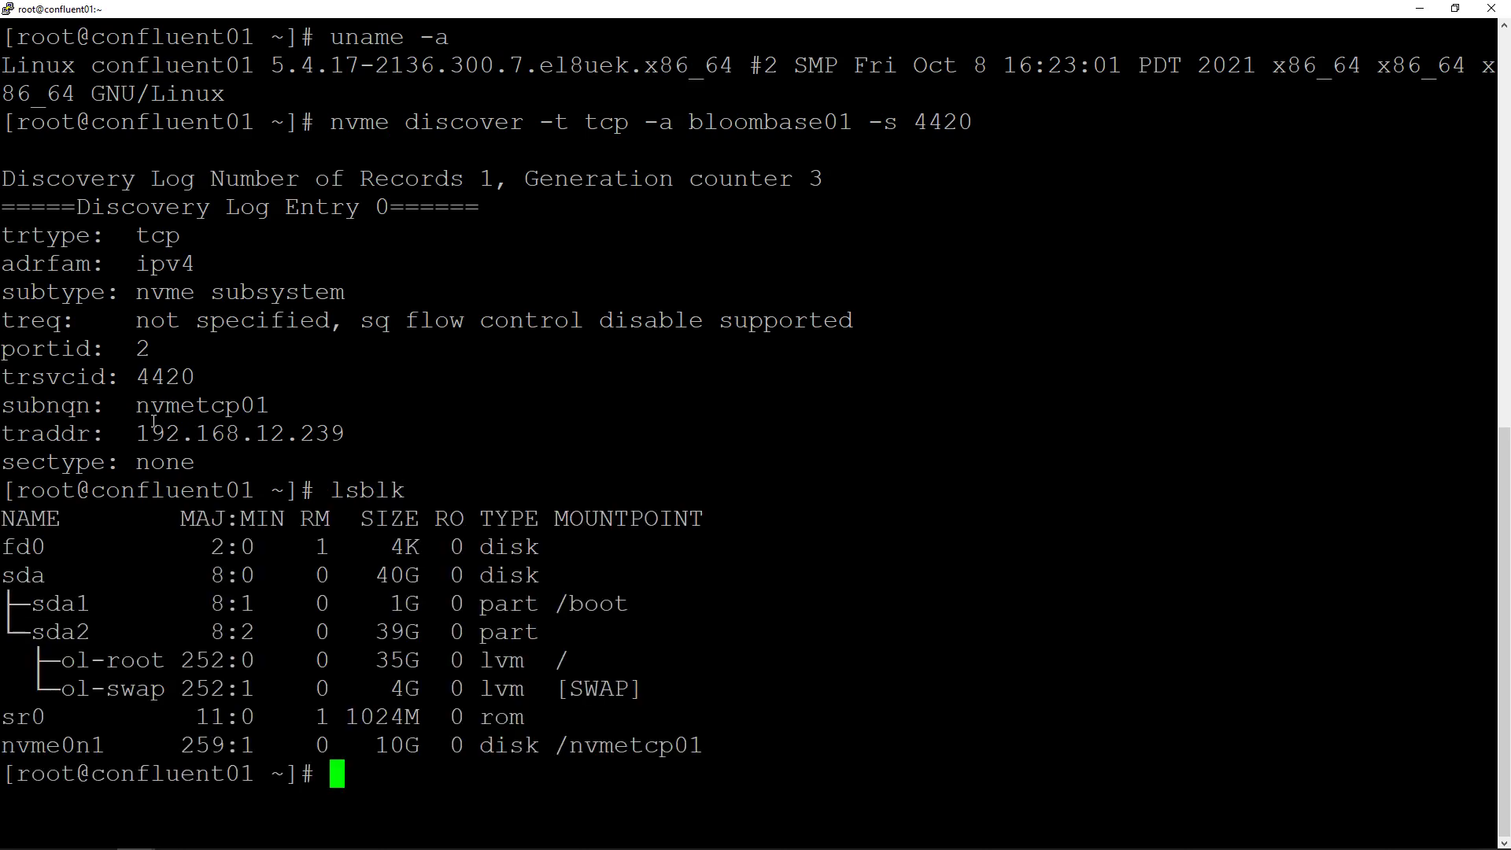
left_click_drag(138, 407, 260, 423)
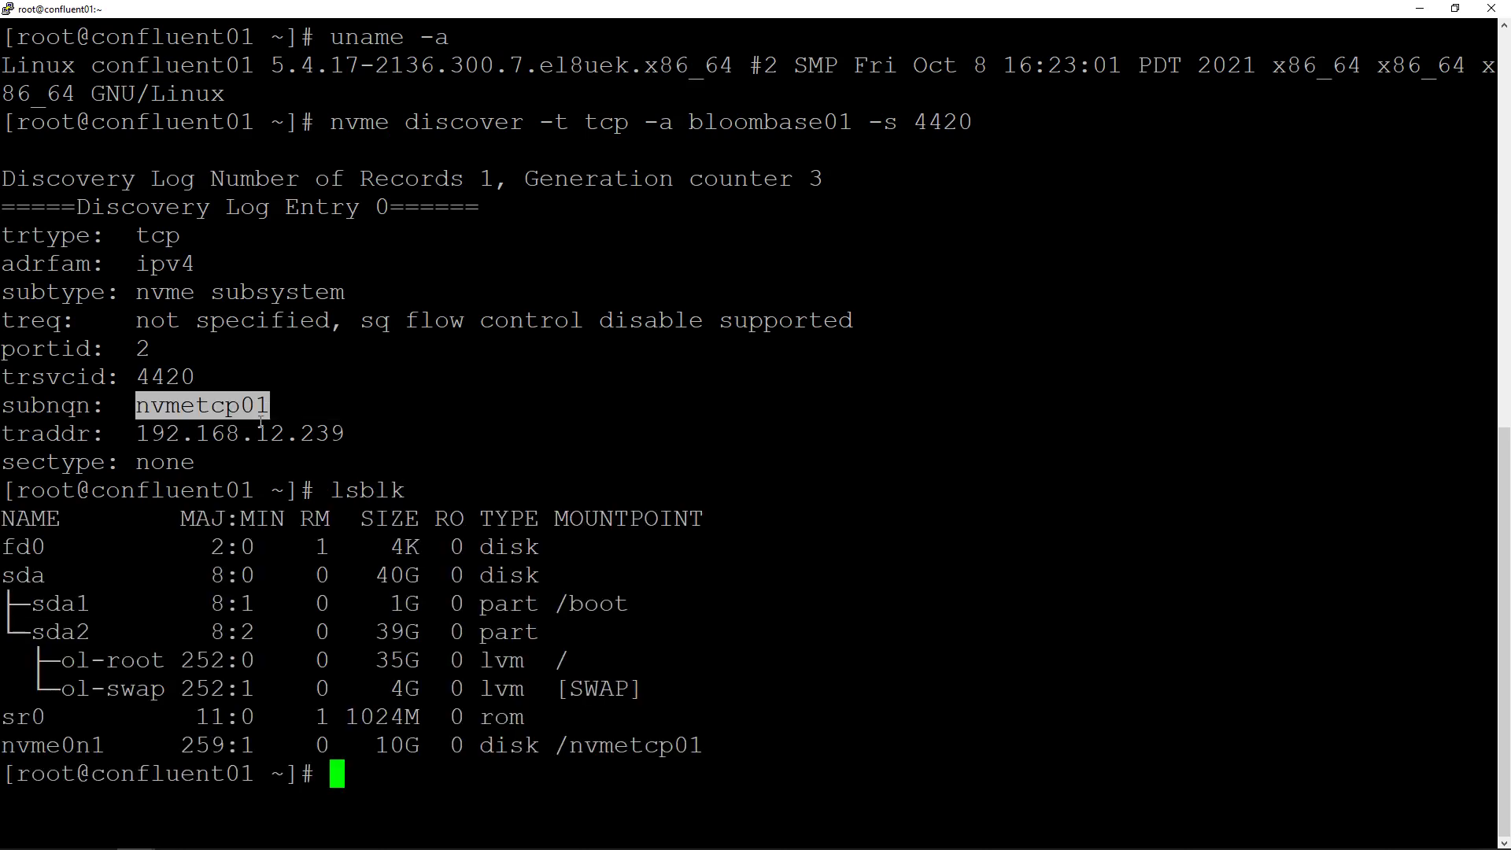
left_click(225, 675)
left_click_drag(6, 745, 121, 747)
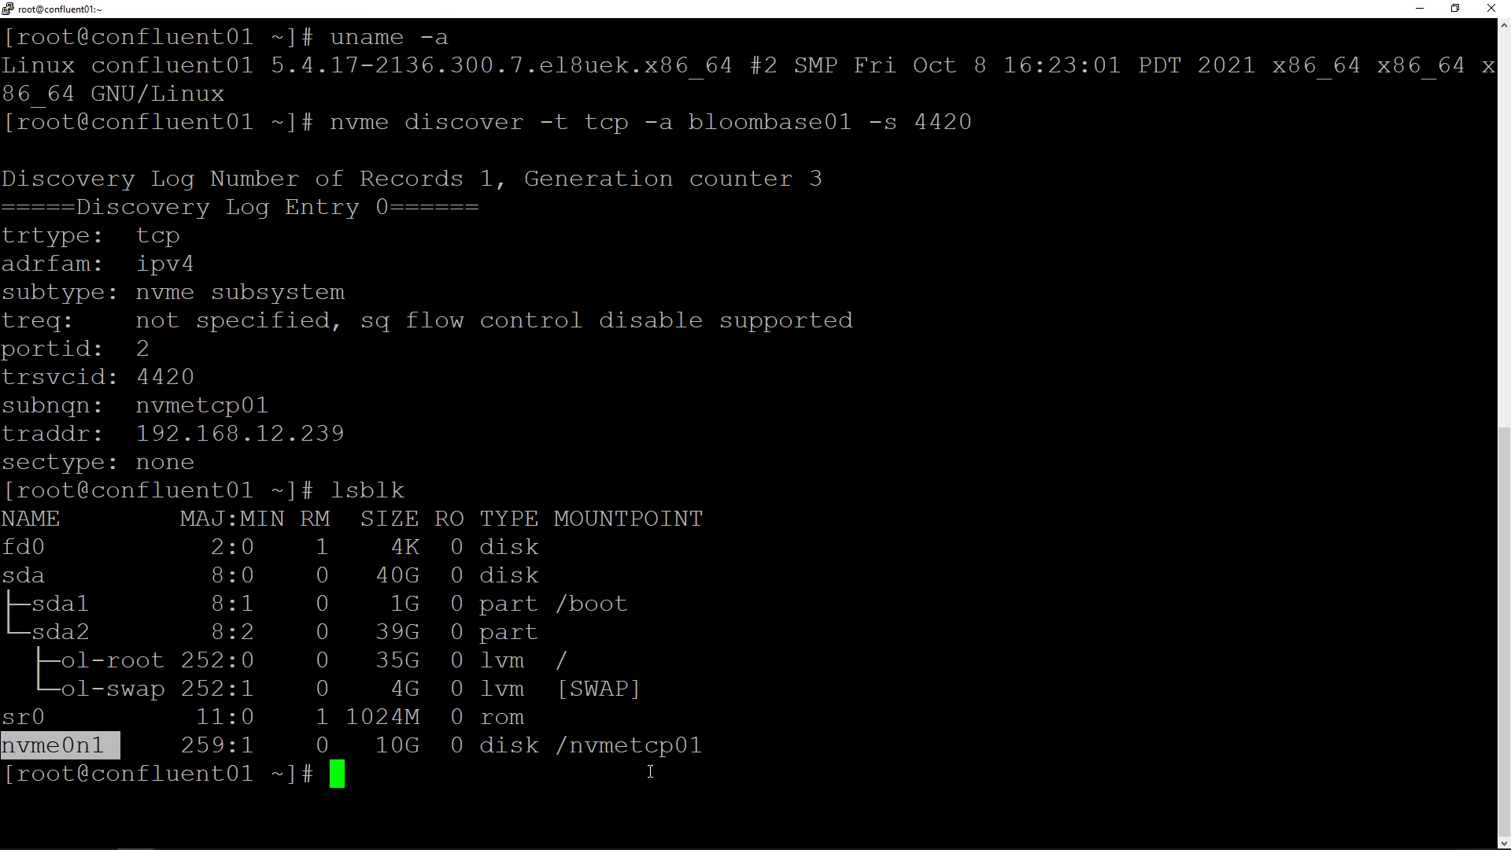
left_click(651, 772)
Clear the terminal, run nvme id-ctrl /dev/nvme0n1 | more, and check the controller's model name
type("clear")
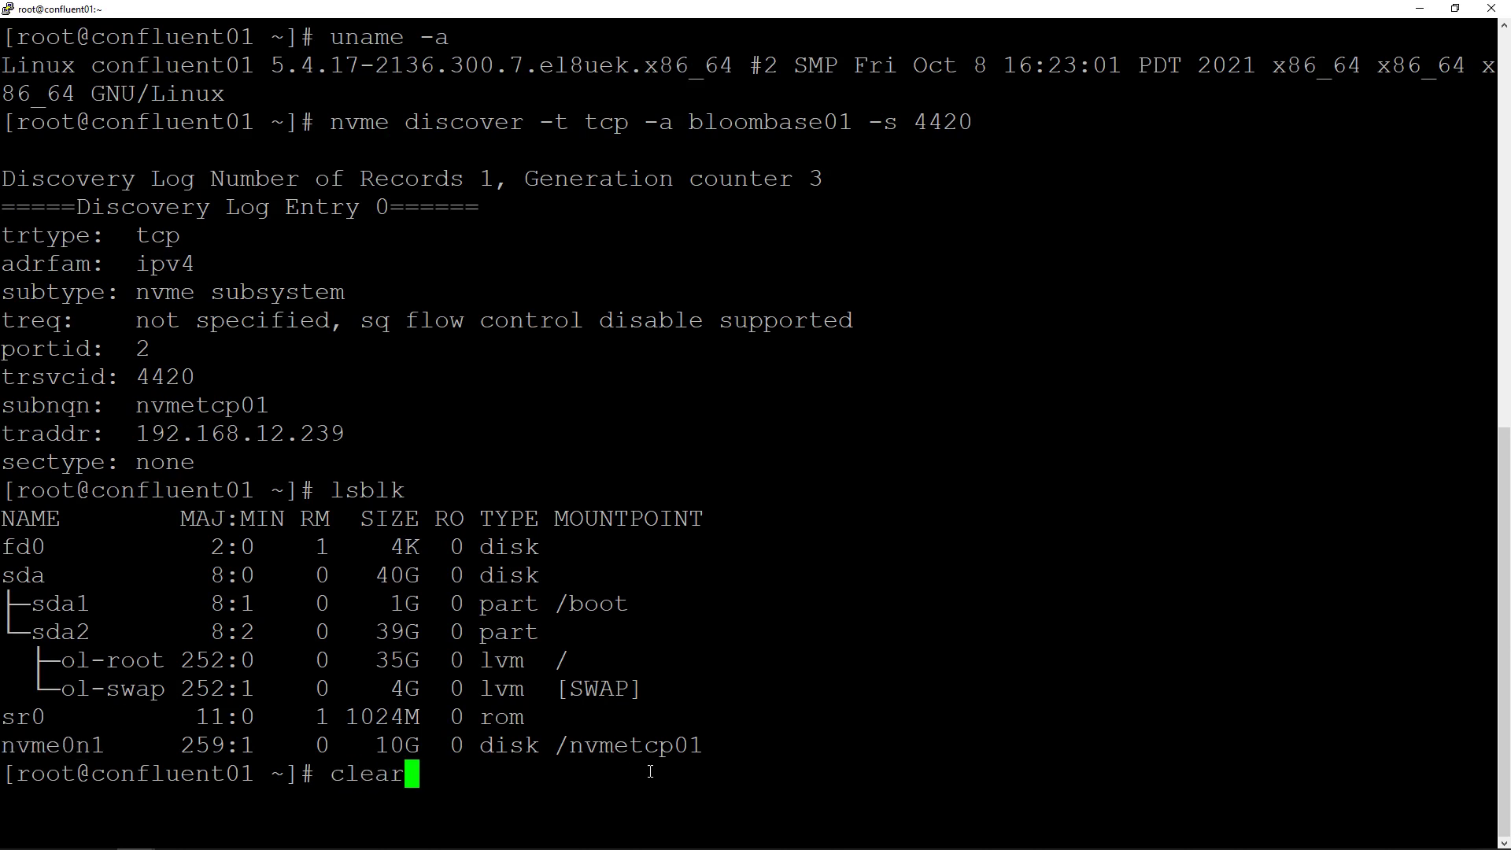
key("Return")
type("nvme id-ctrl /dev/nvme0n1")
type("| more")
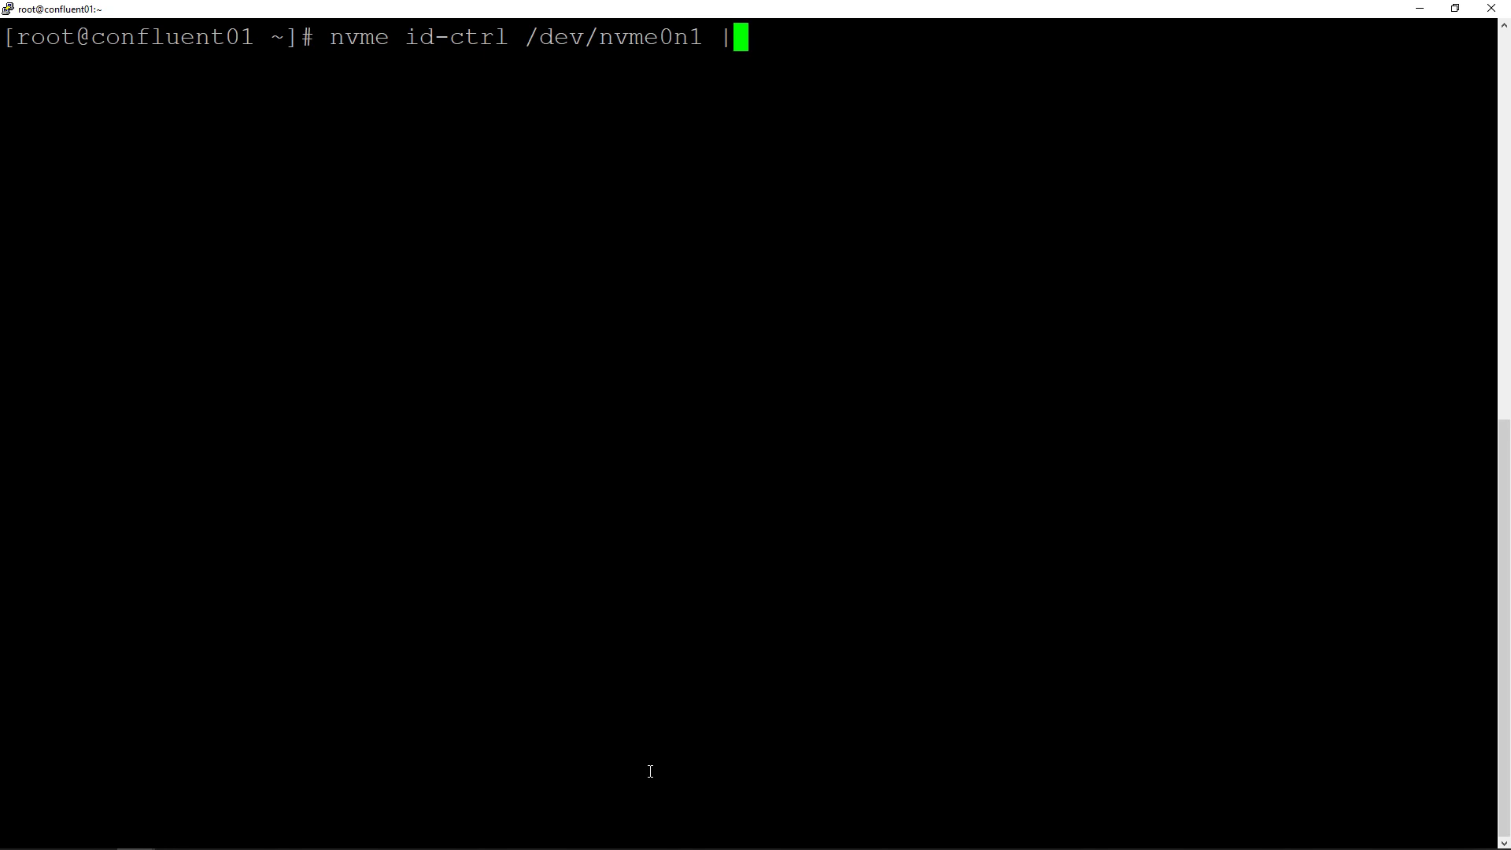
key("Return")
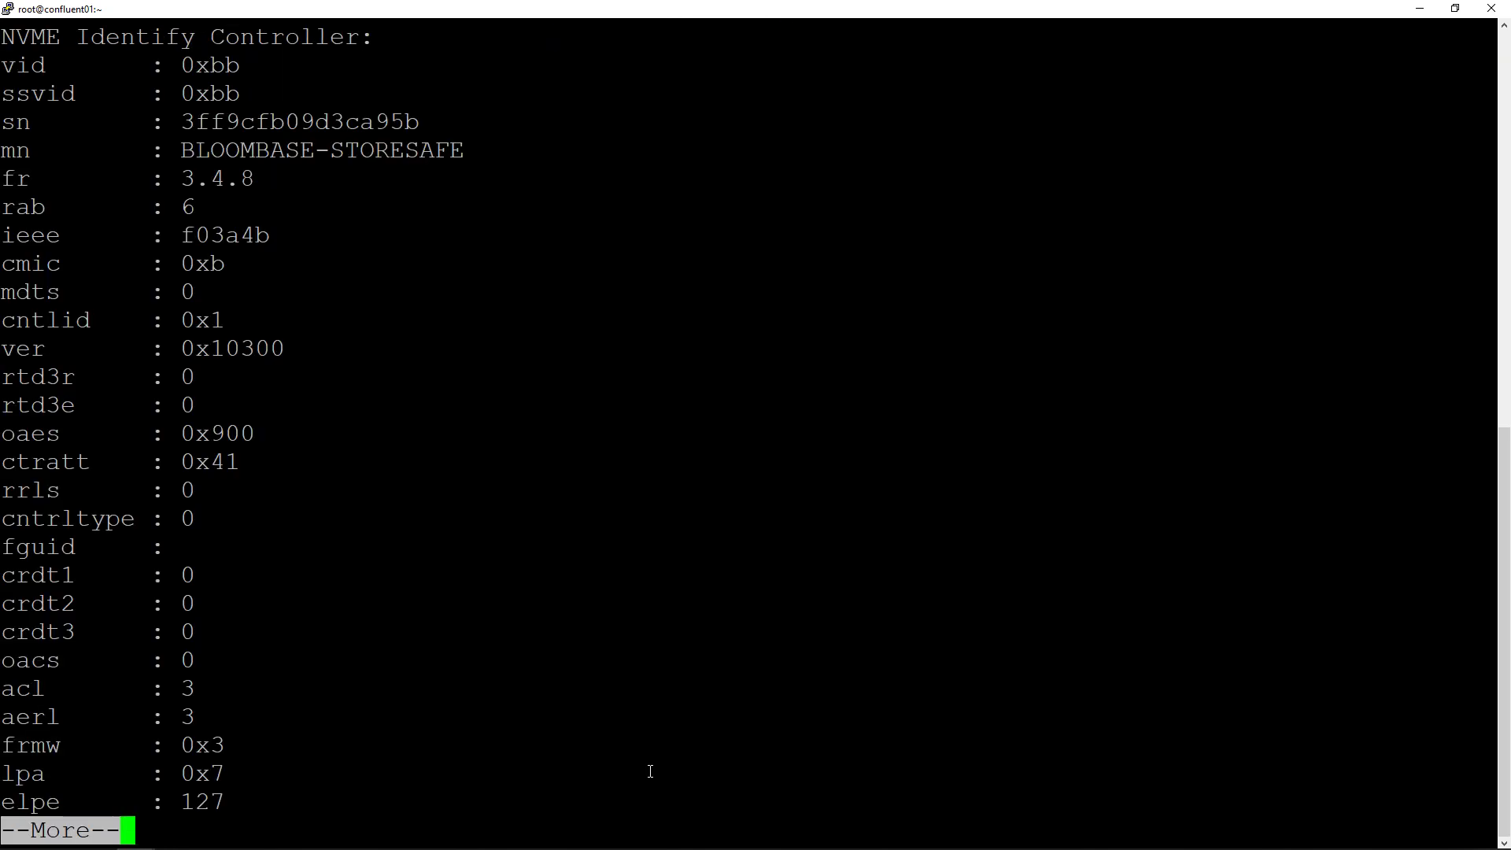
left_click_drag(183, 151, 457, 144)
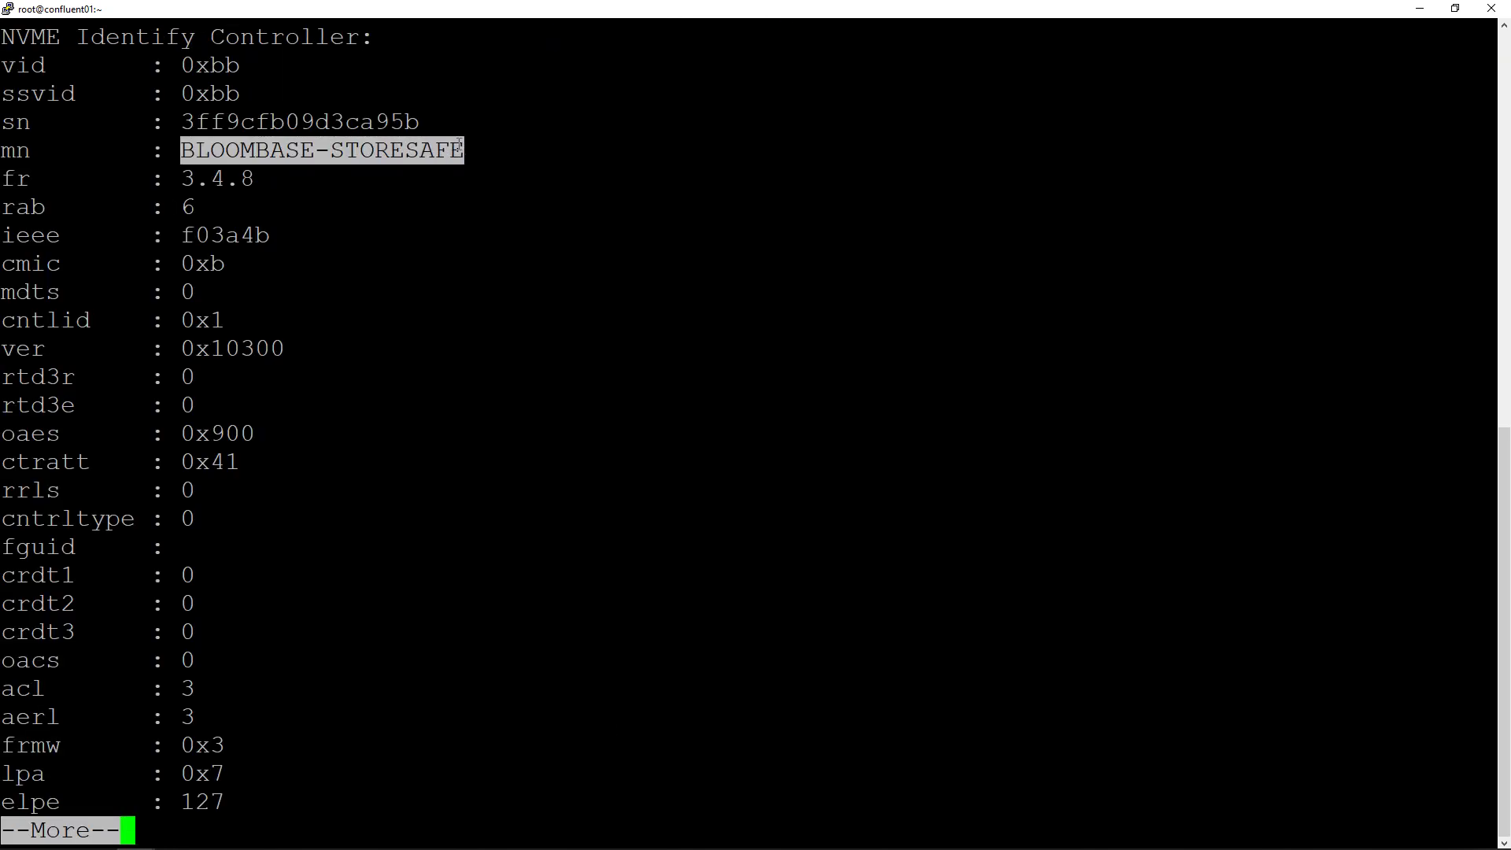
left_click(958, 776)
Quit the pager, clear the terminal, and check the NVMe disk's mount with mount | grep /dev/nvme0n1
type("qclear")
key("Return")
type("mount")
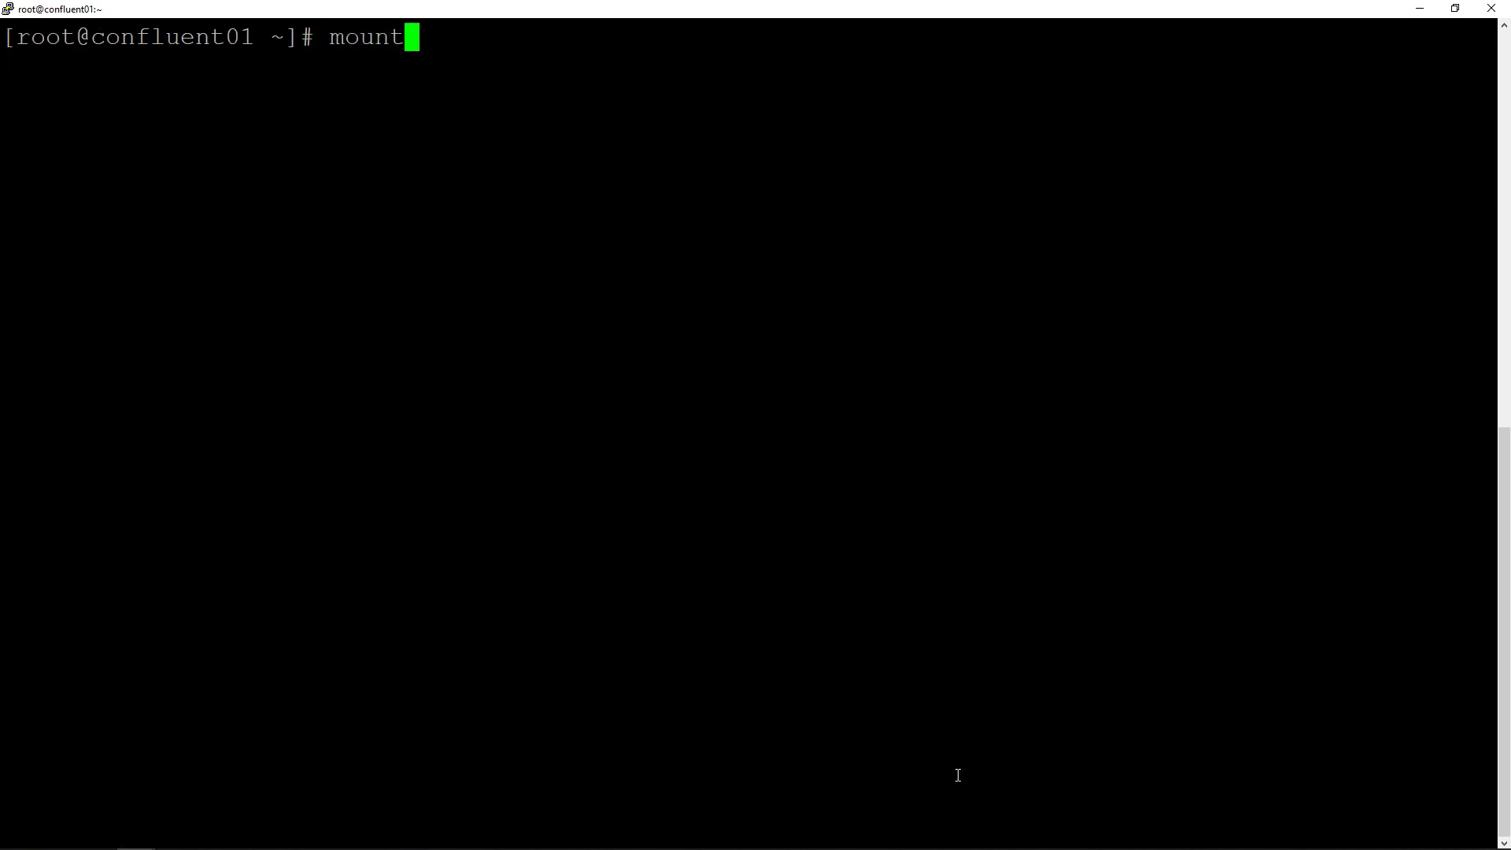
type(" | grep /de")
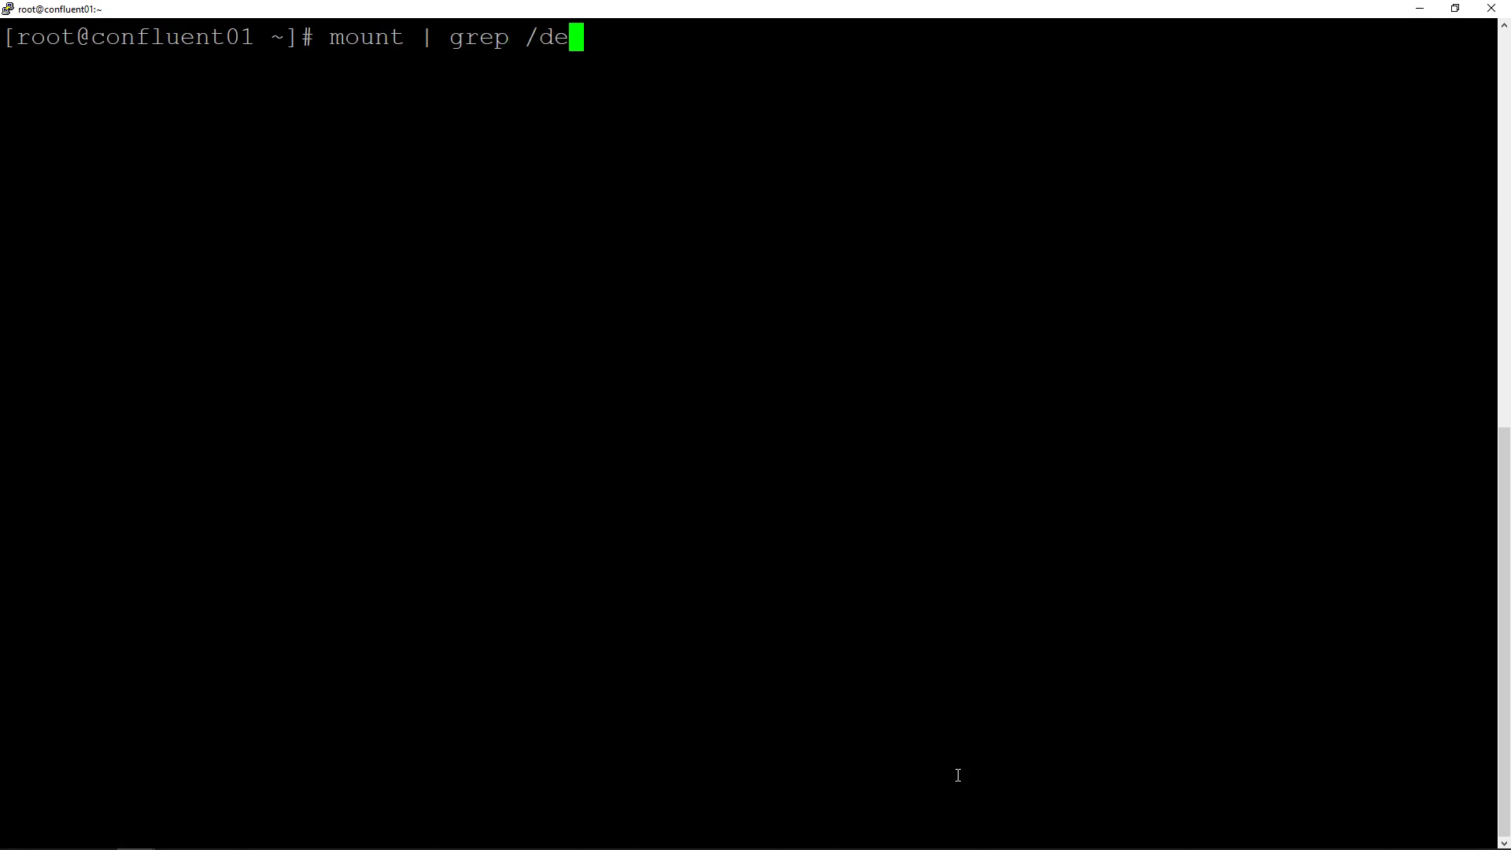
type("v/nvme0n1")
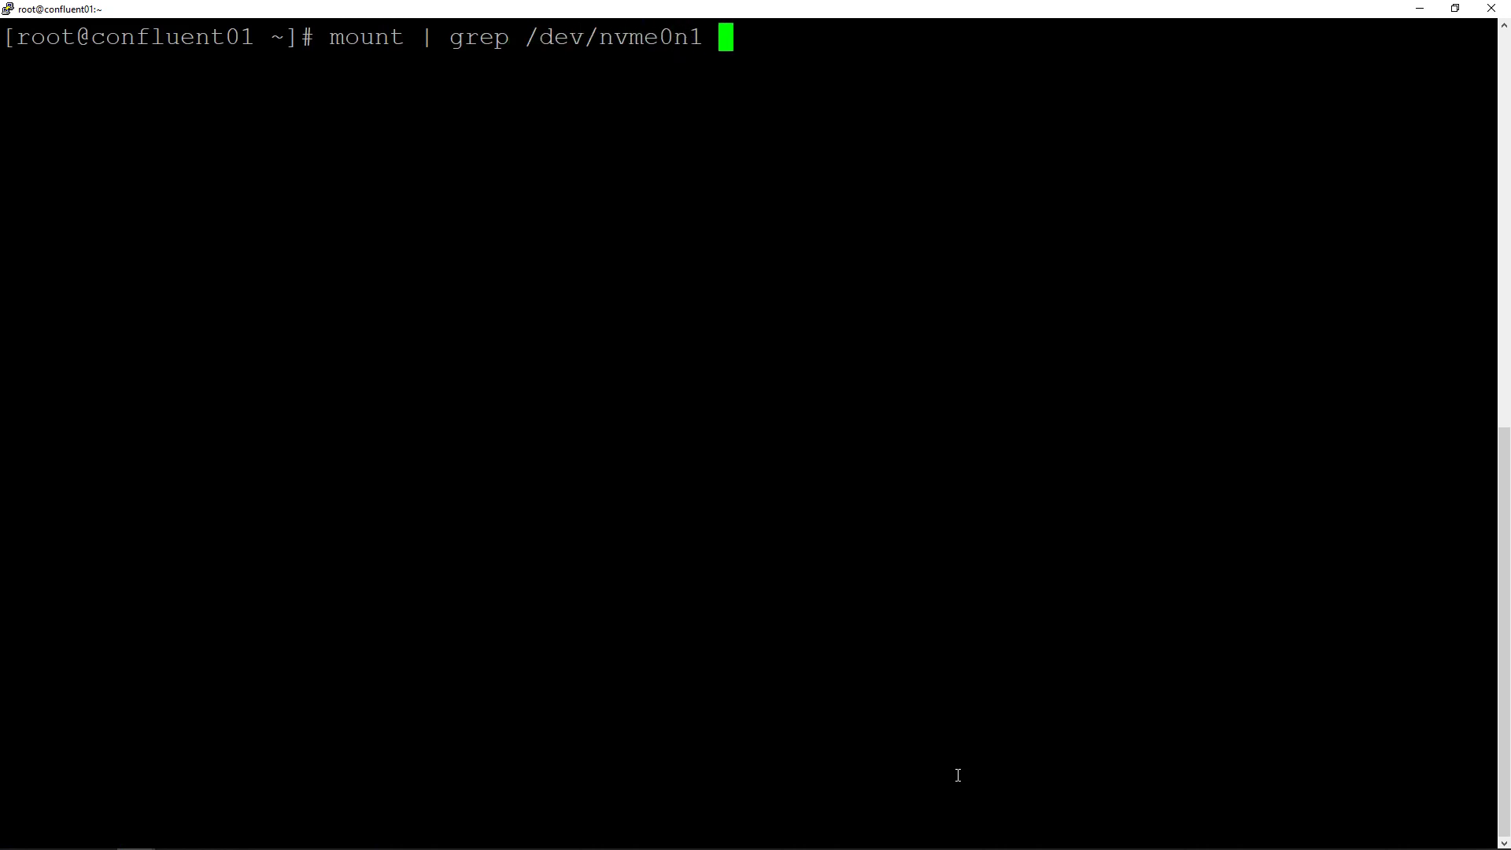
key("Return")
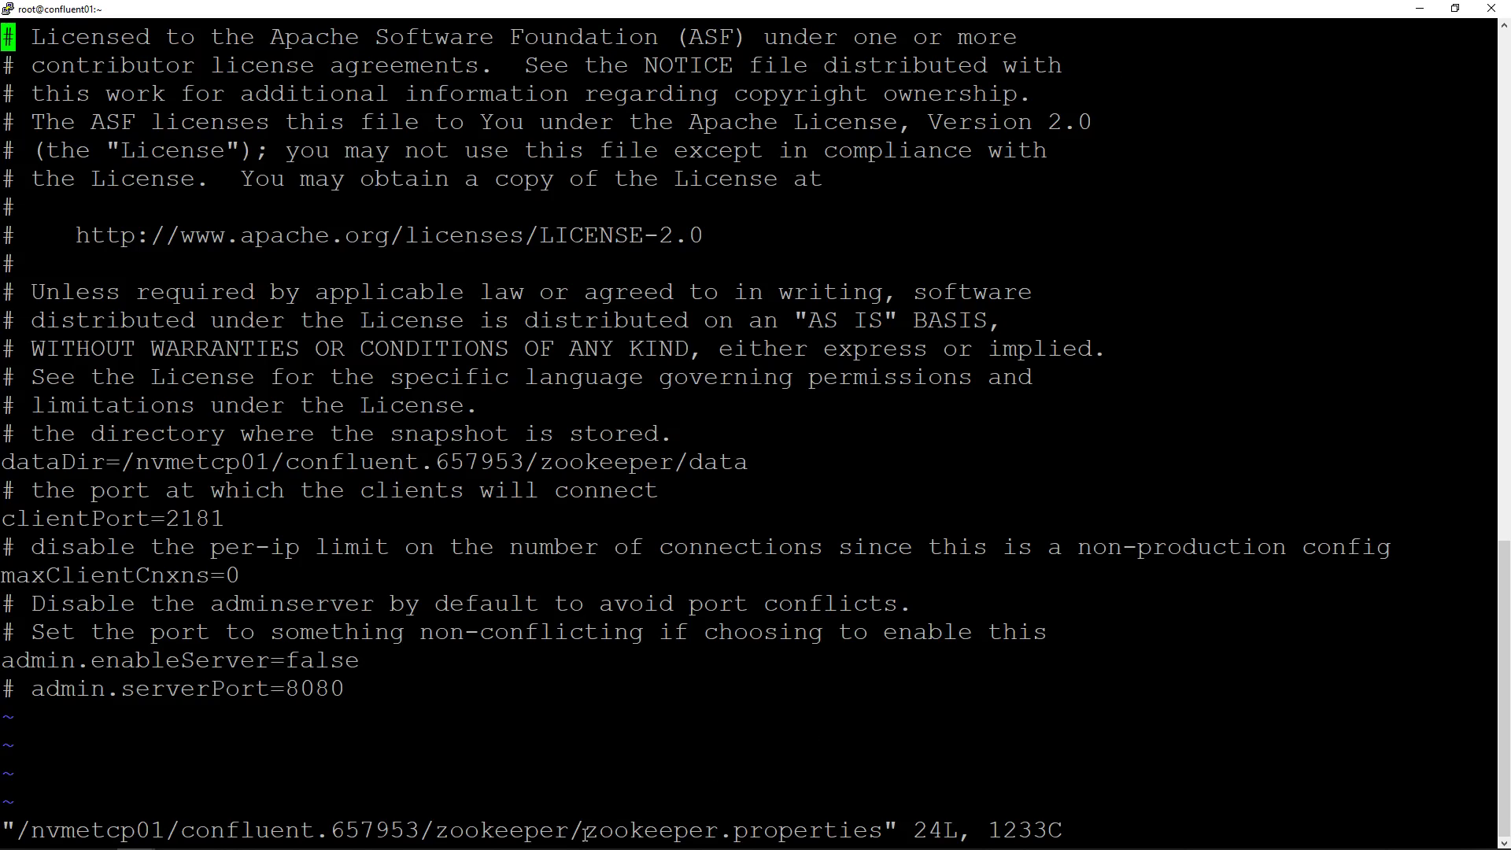
In the open zookeeper.properties file, check the file name and the dataDir path that stores the ZooKeeper snapshots
left_click_drag(585, 832, 883, 832)
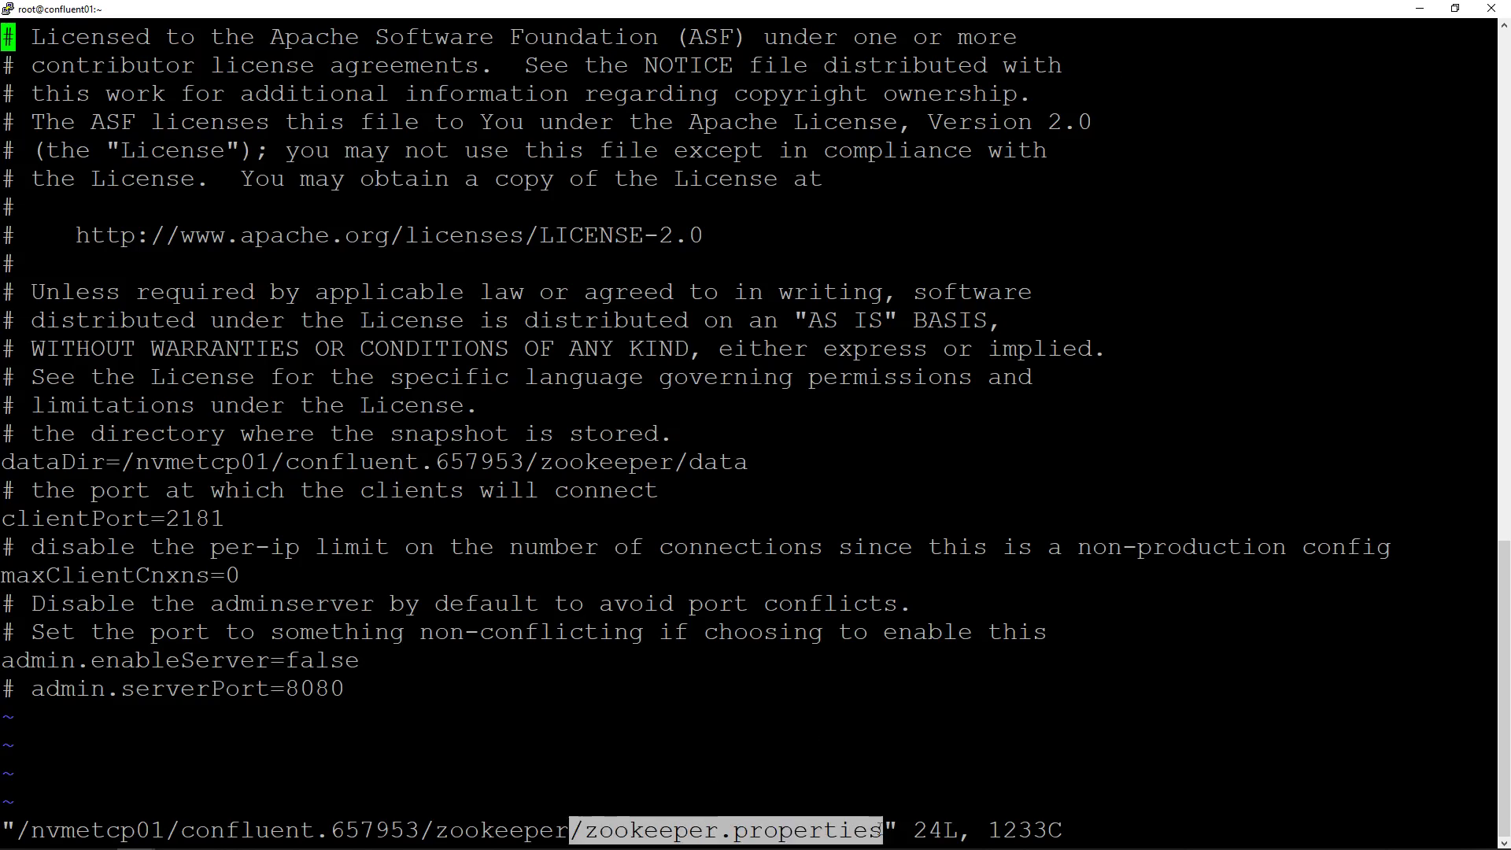
left_click(795, 777)
left_click_drag(3, 464, 752, 462)
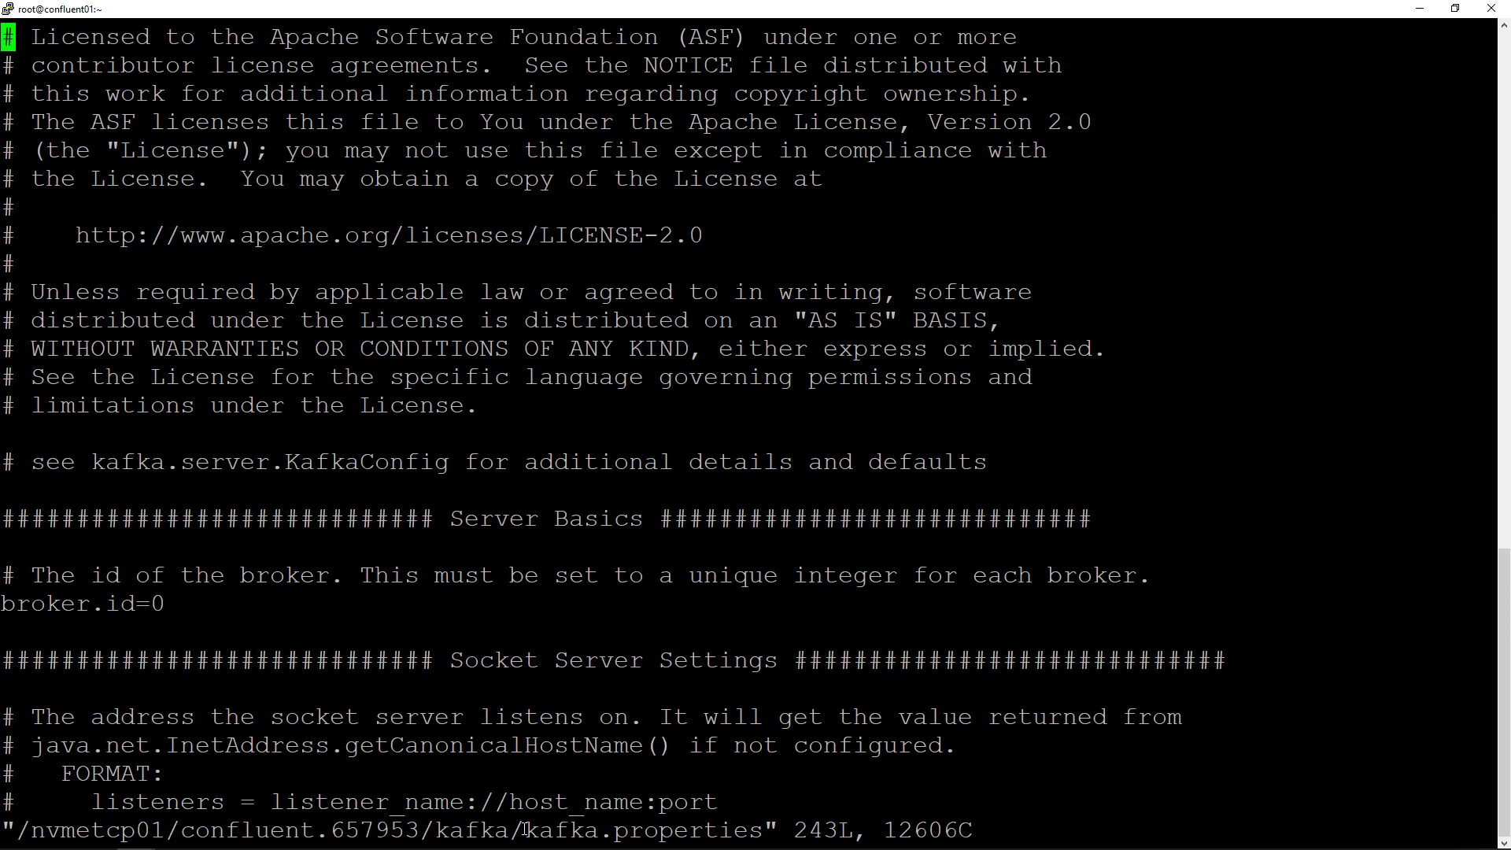
In kafka.properties, check the file name and find the log.dirs path under Log Basics
left_click_drag(525, 829, 758, 827)
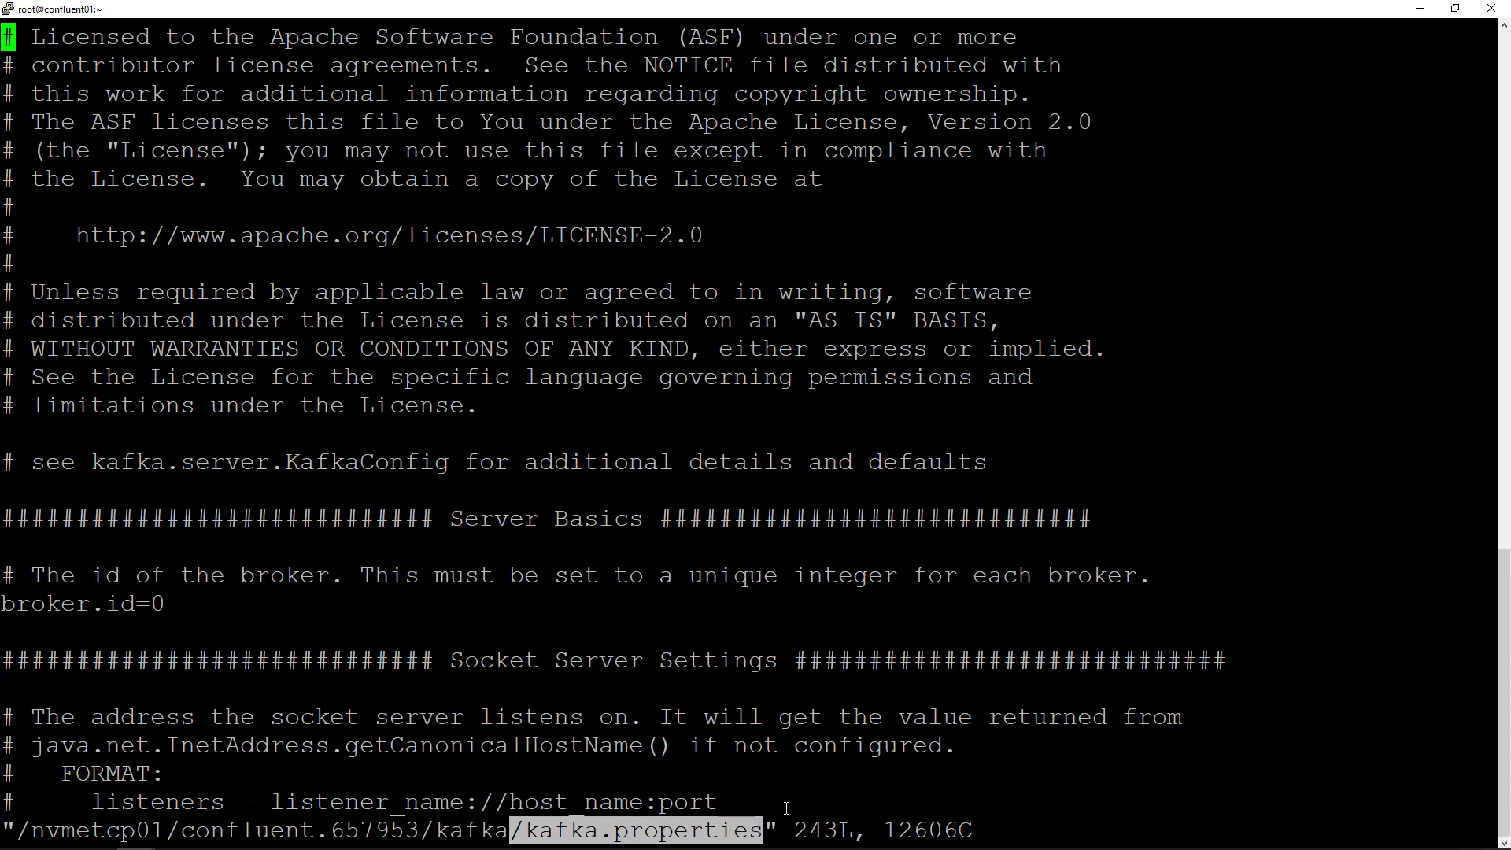
key("ctrl+f")
key("ctrl+f")
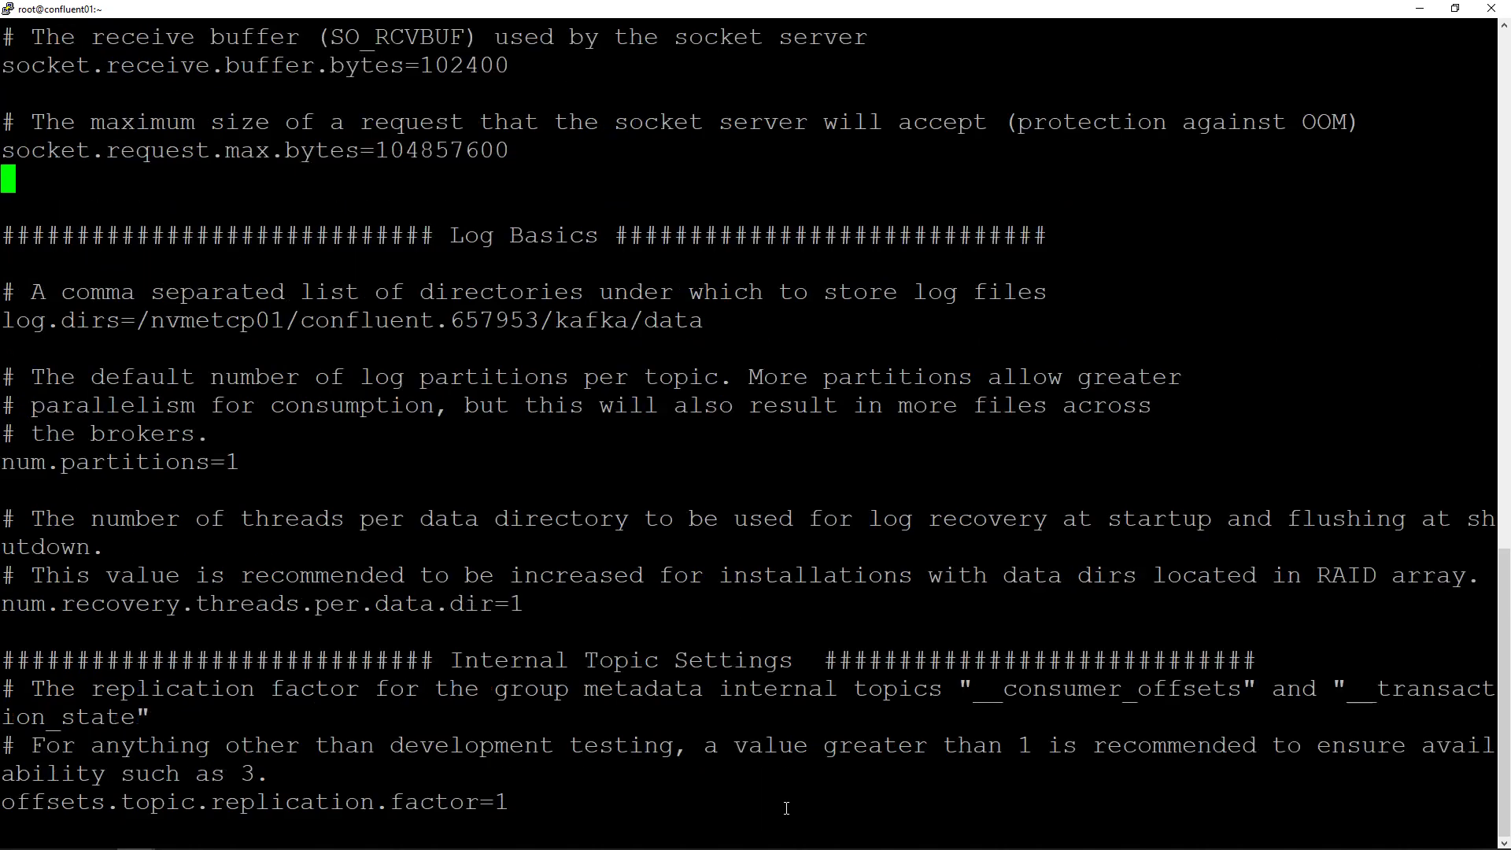
left_click_drag(19, 323, 696, 323)
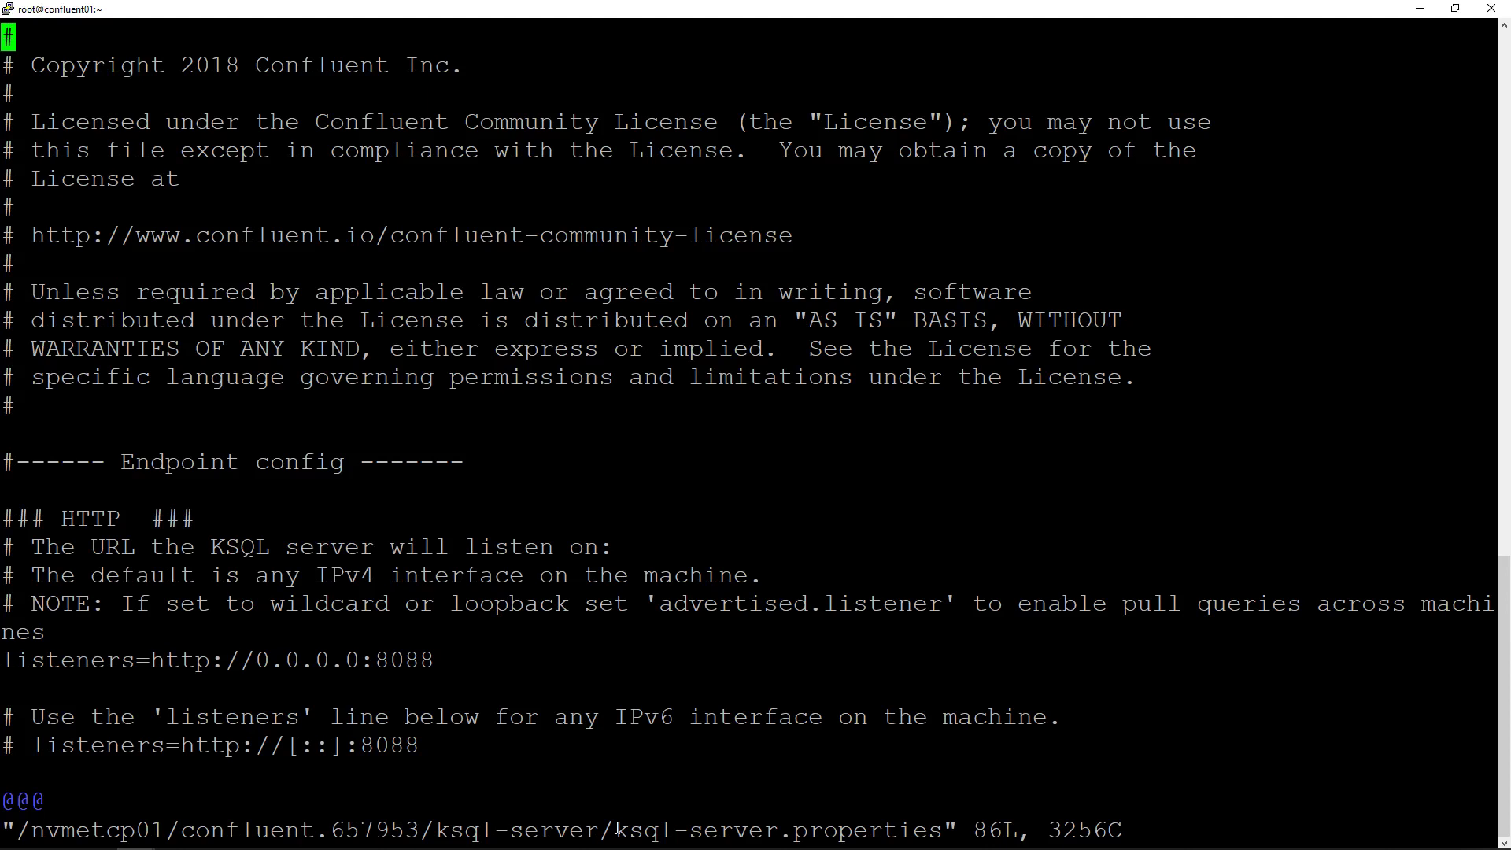
Check the state.dir path in ksql-server.properties and the confluent.controlcenter.data.dir path in control-center.properties
left_click_drag(618, 830, 943, 830)
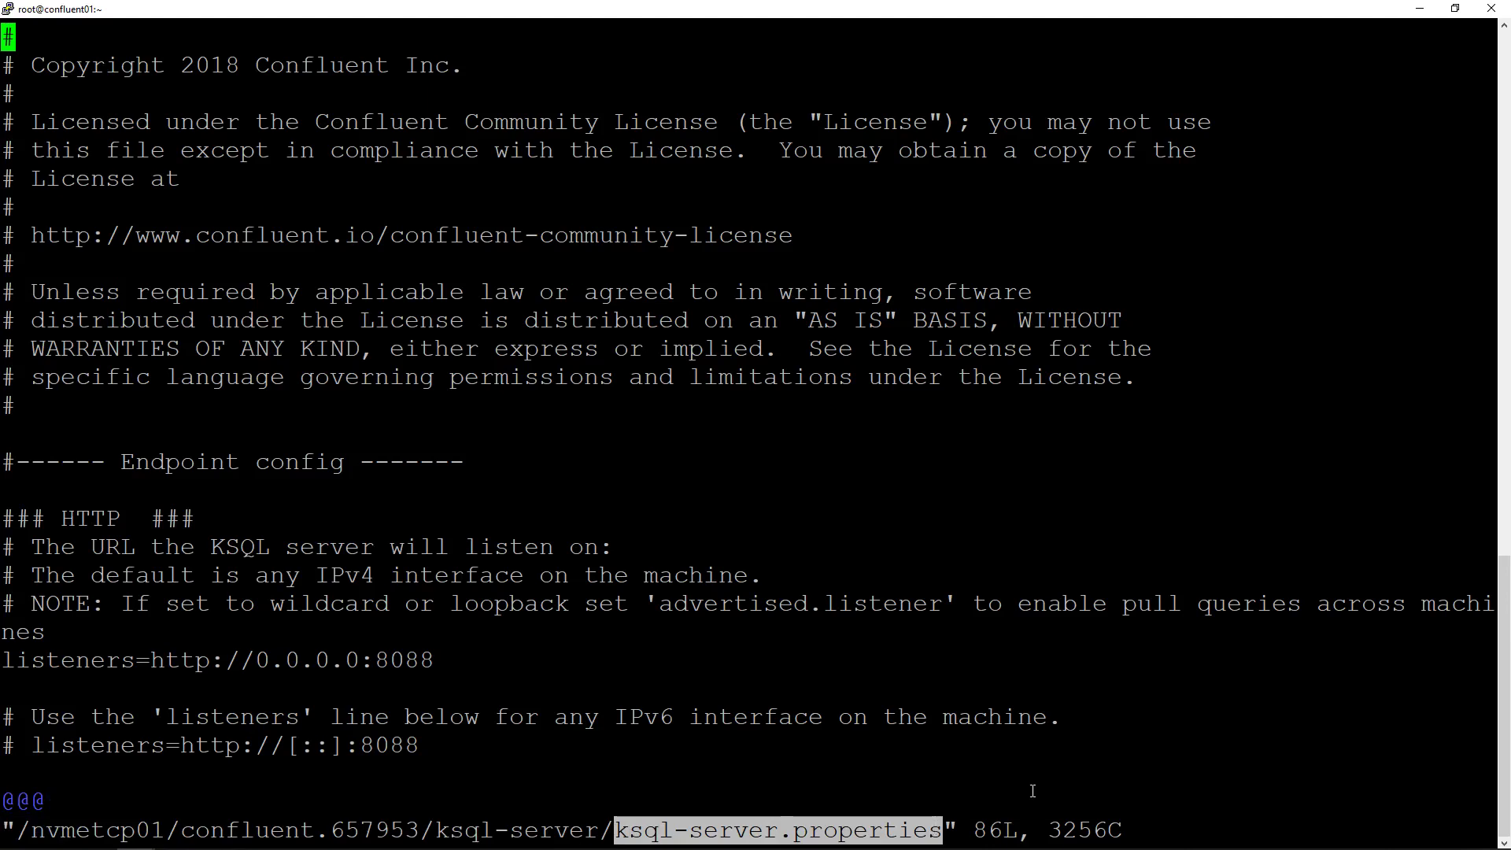
scroll(1032, 791, "down", 15)
scroll(1032, 790, "down", 9)
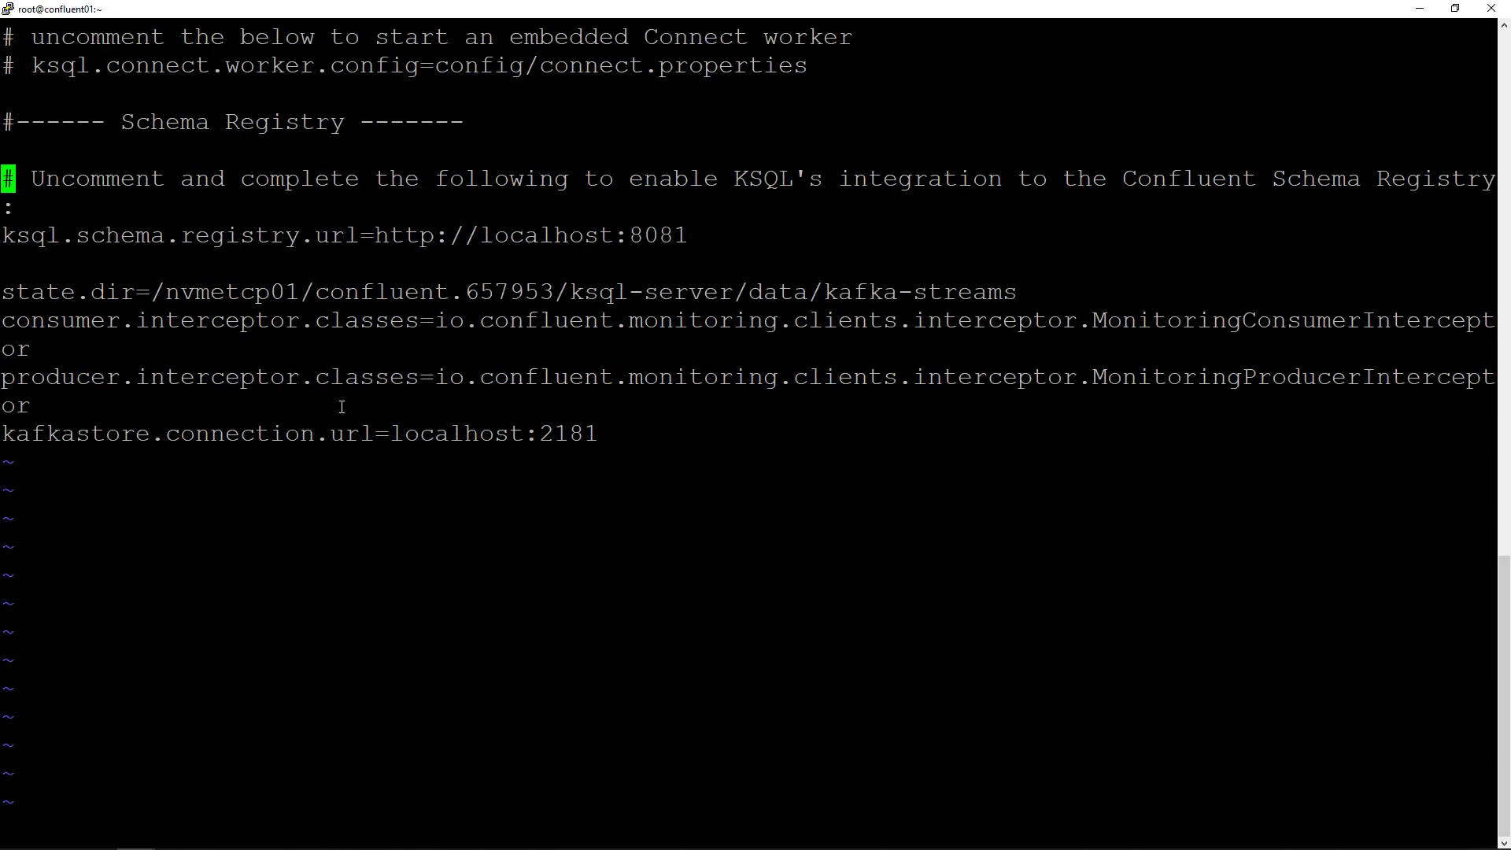
left_click_drag(5, 295, 1014, 303)
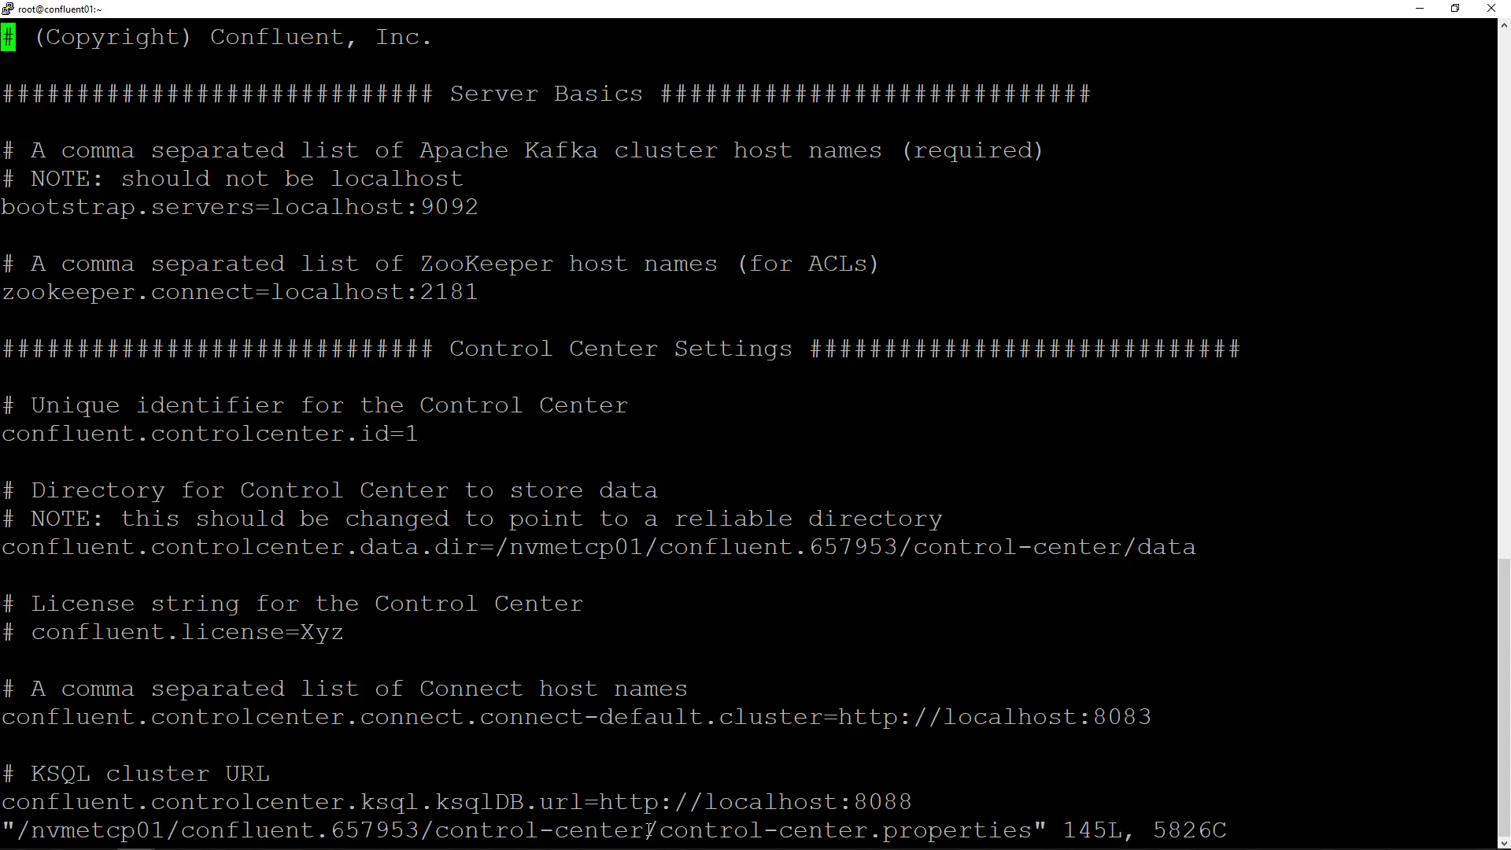
left_click_drag(665, 832, 1037, 830)
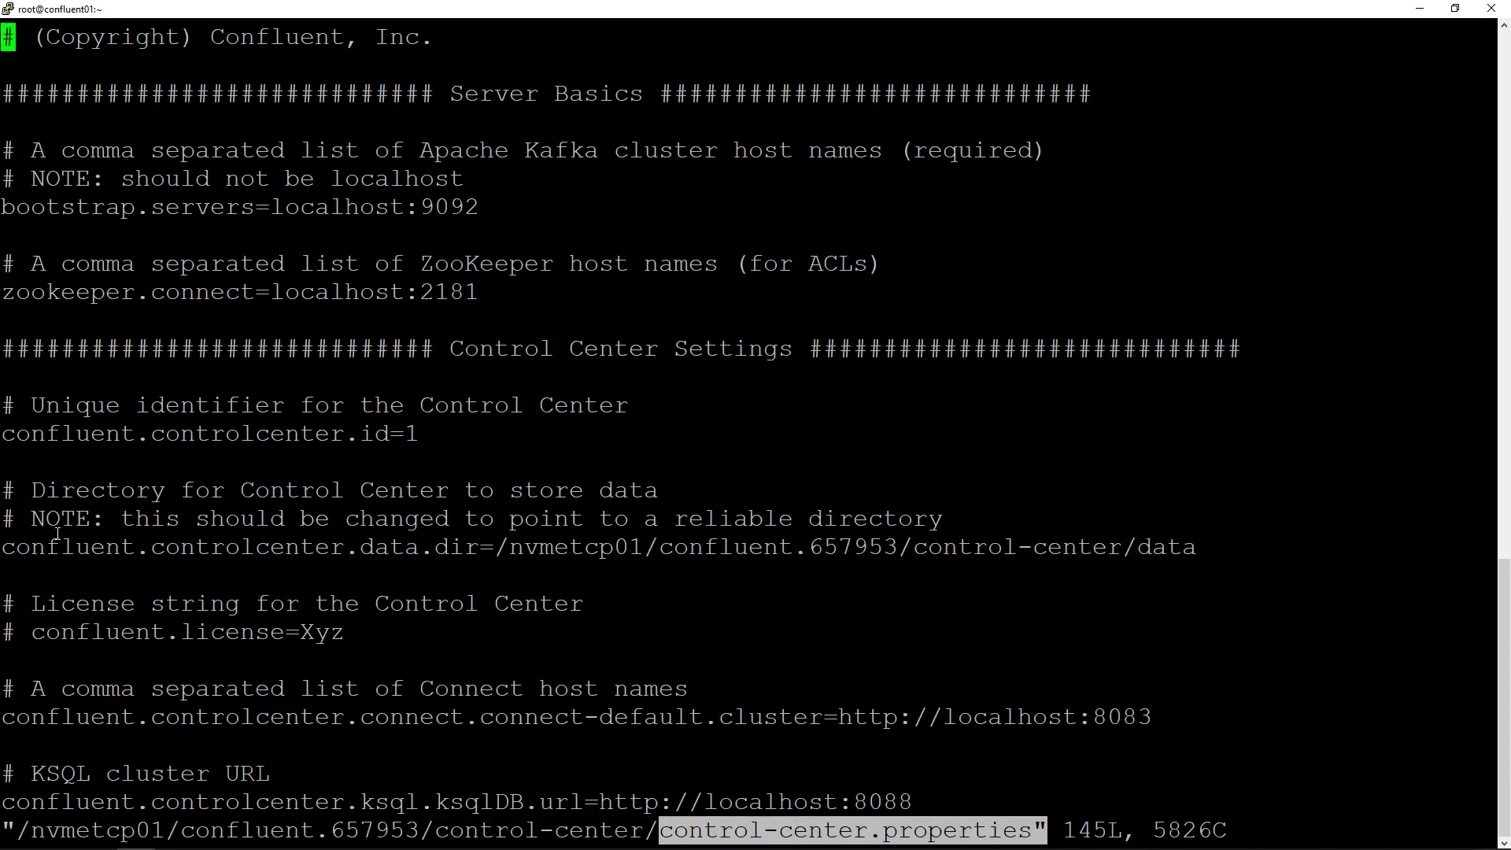
left_click_drag(4, 544, 1188, 562)
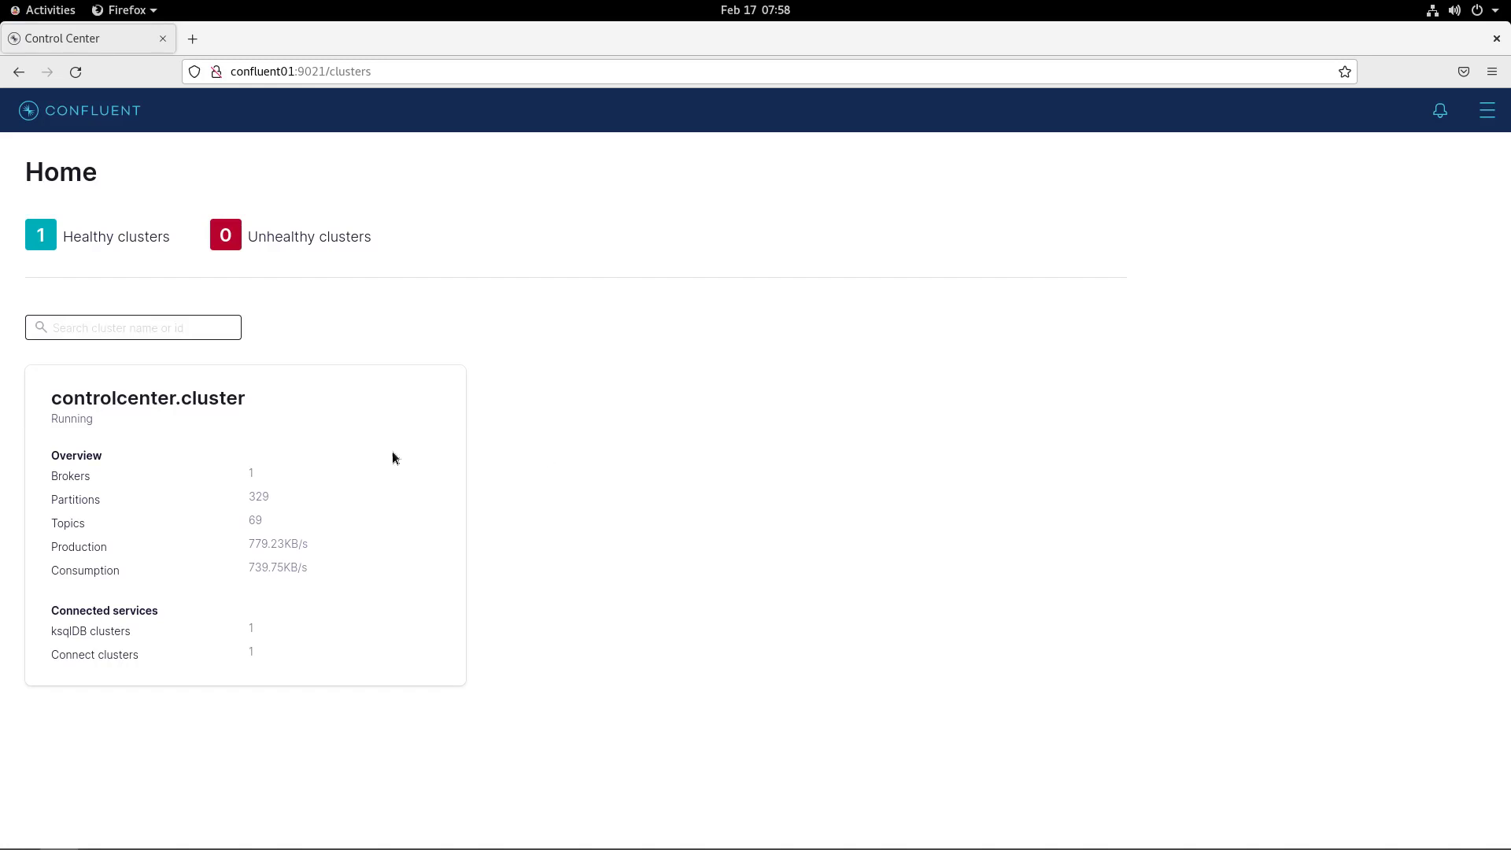
In Confluent Control Center in Firefox, open controlcenter.cluster and review its cluster overview and brokers overview
left_click(358, 462)
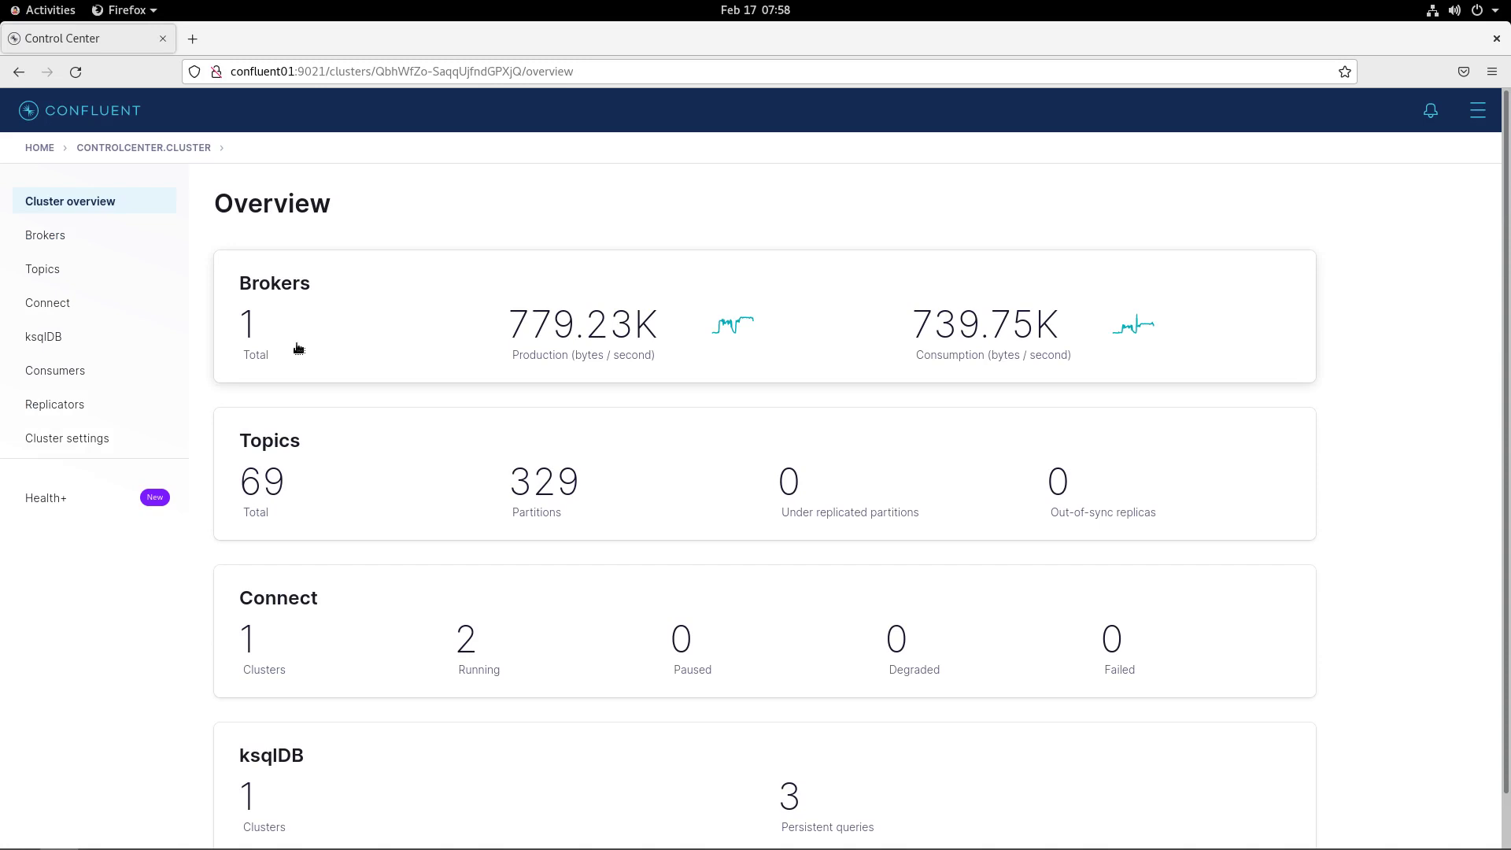
scroll(298, 348, "down", 1)
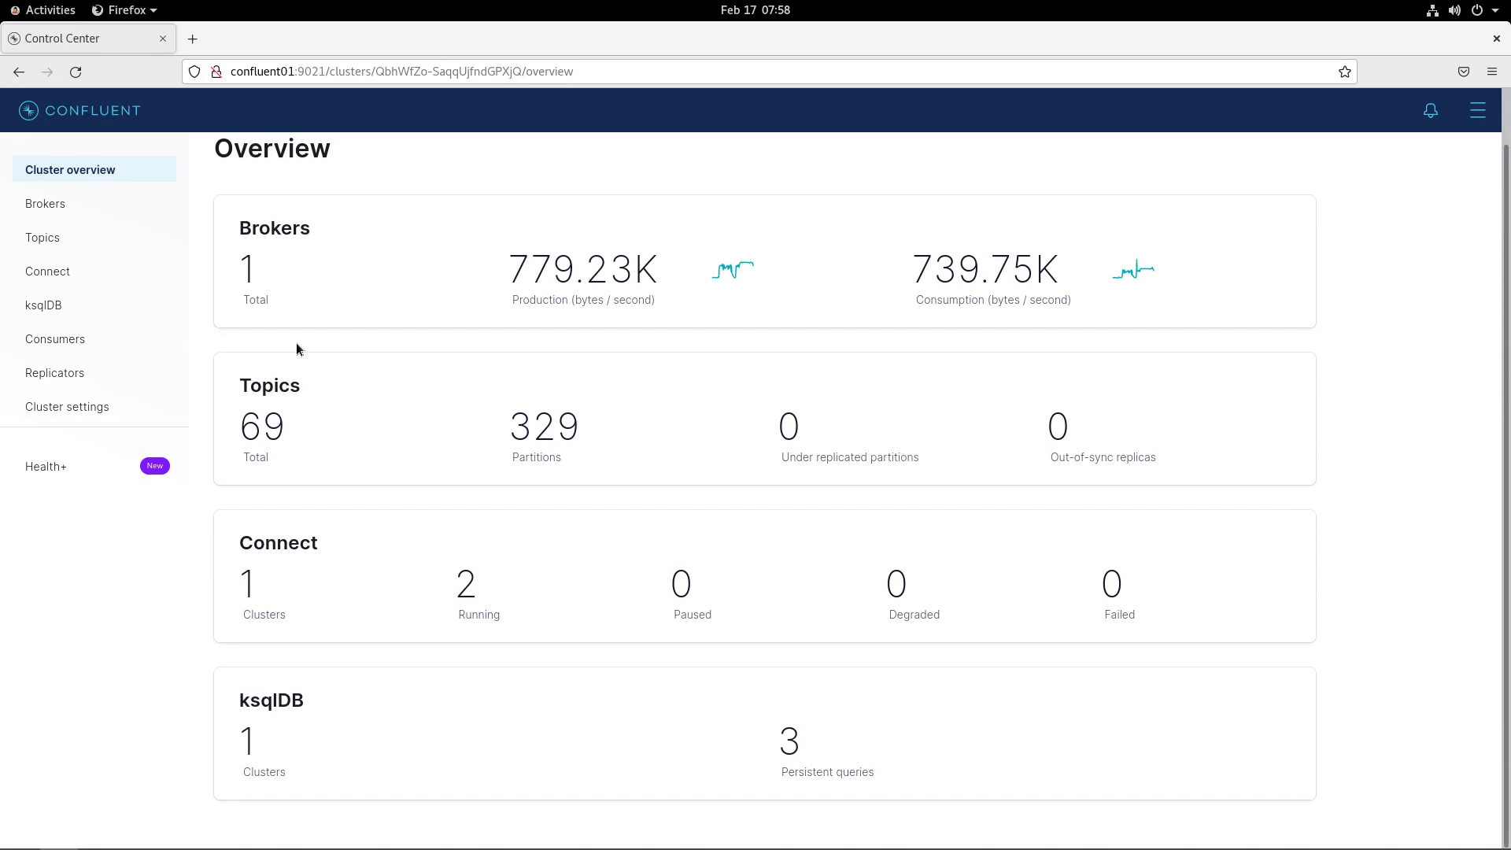
scroll(298, 347, "up", 1)
left_click(74, 235)
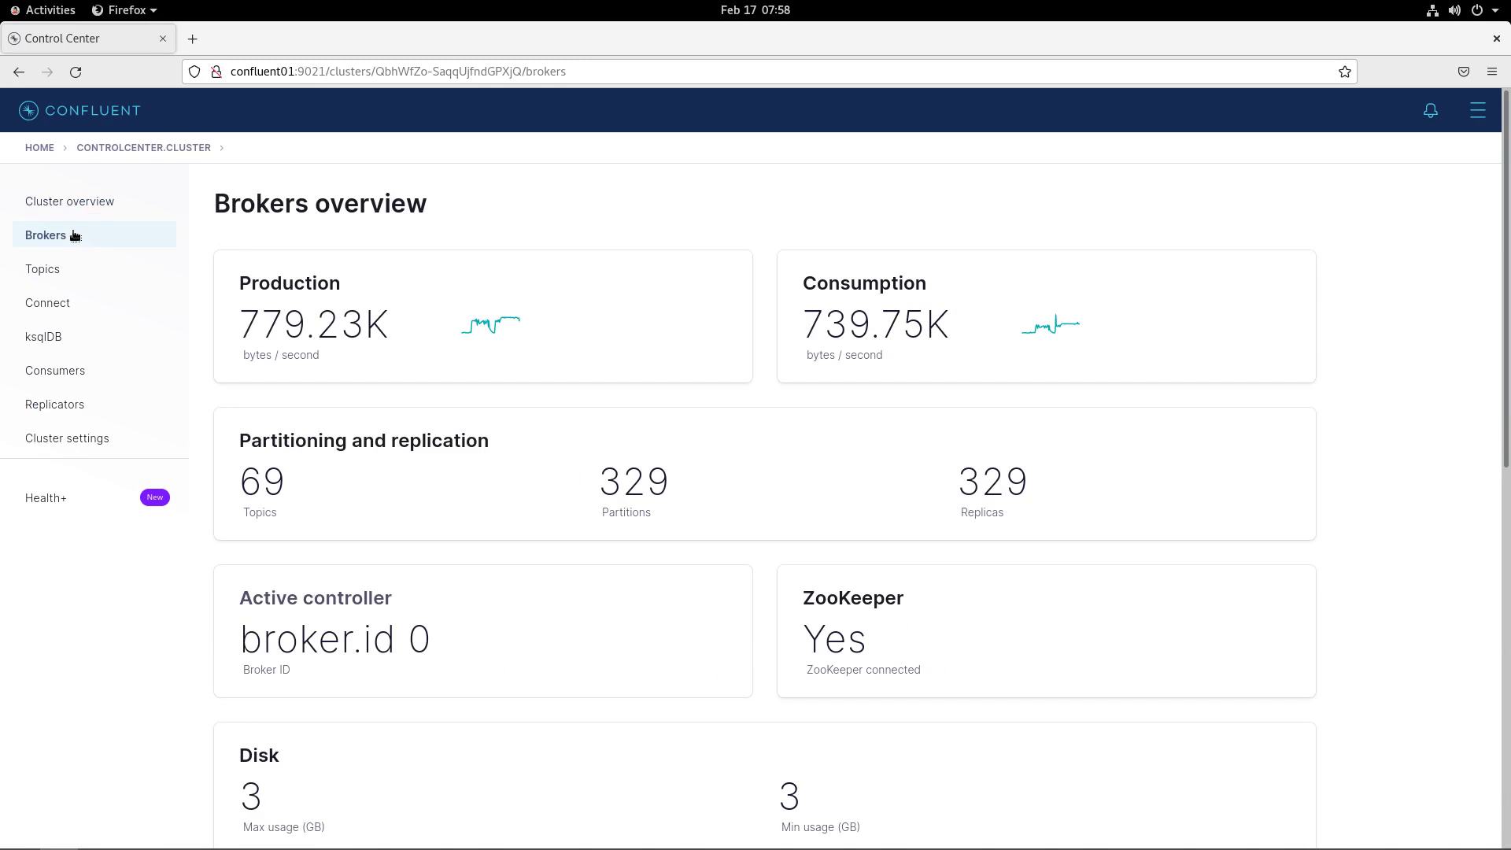
scroll(330, 279, "down", 3)
scroll(331, 279, "down", 10)
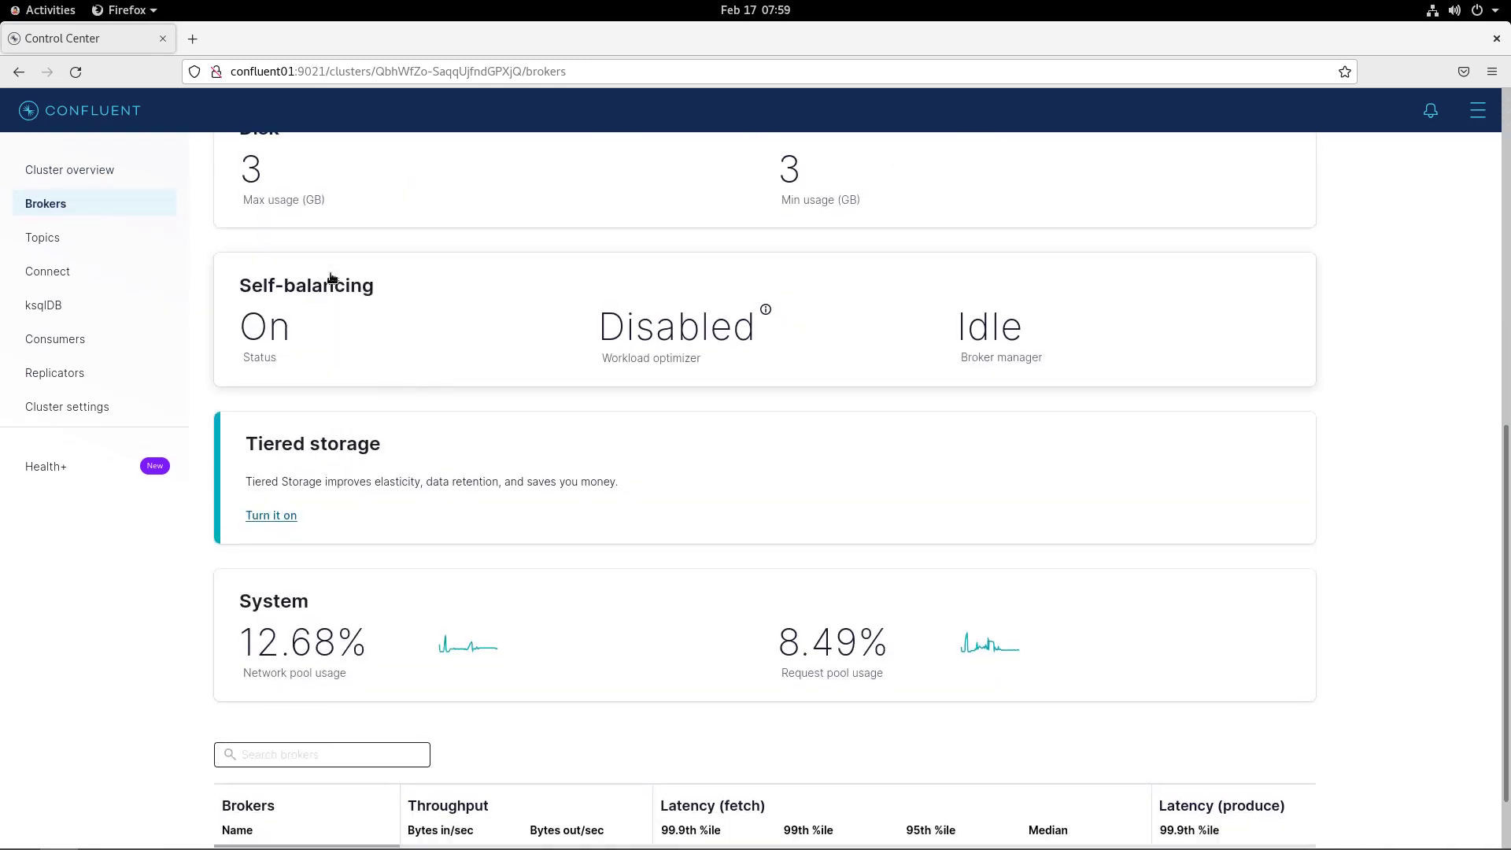
scroll(330, 279, "up", 11)
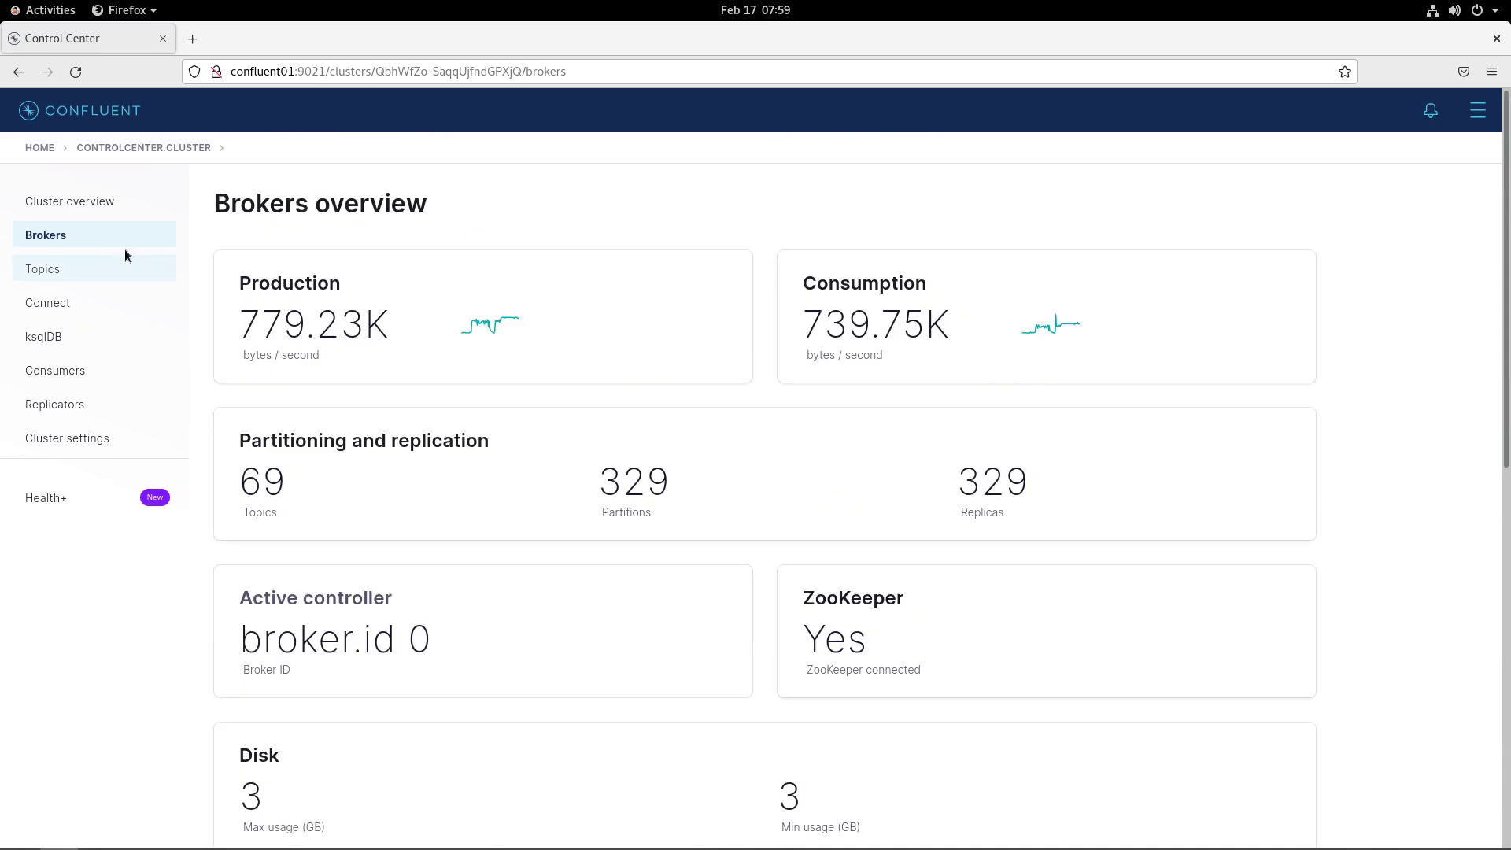
Open the users topic and review its overview, messages and value schema
left_click(78, 272)
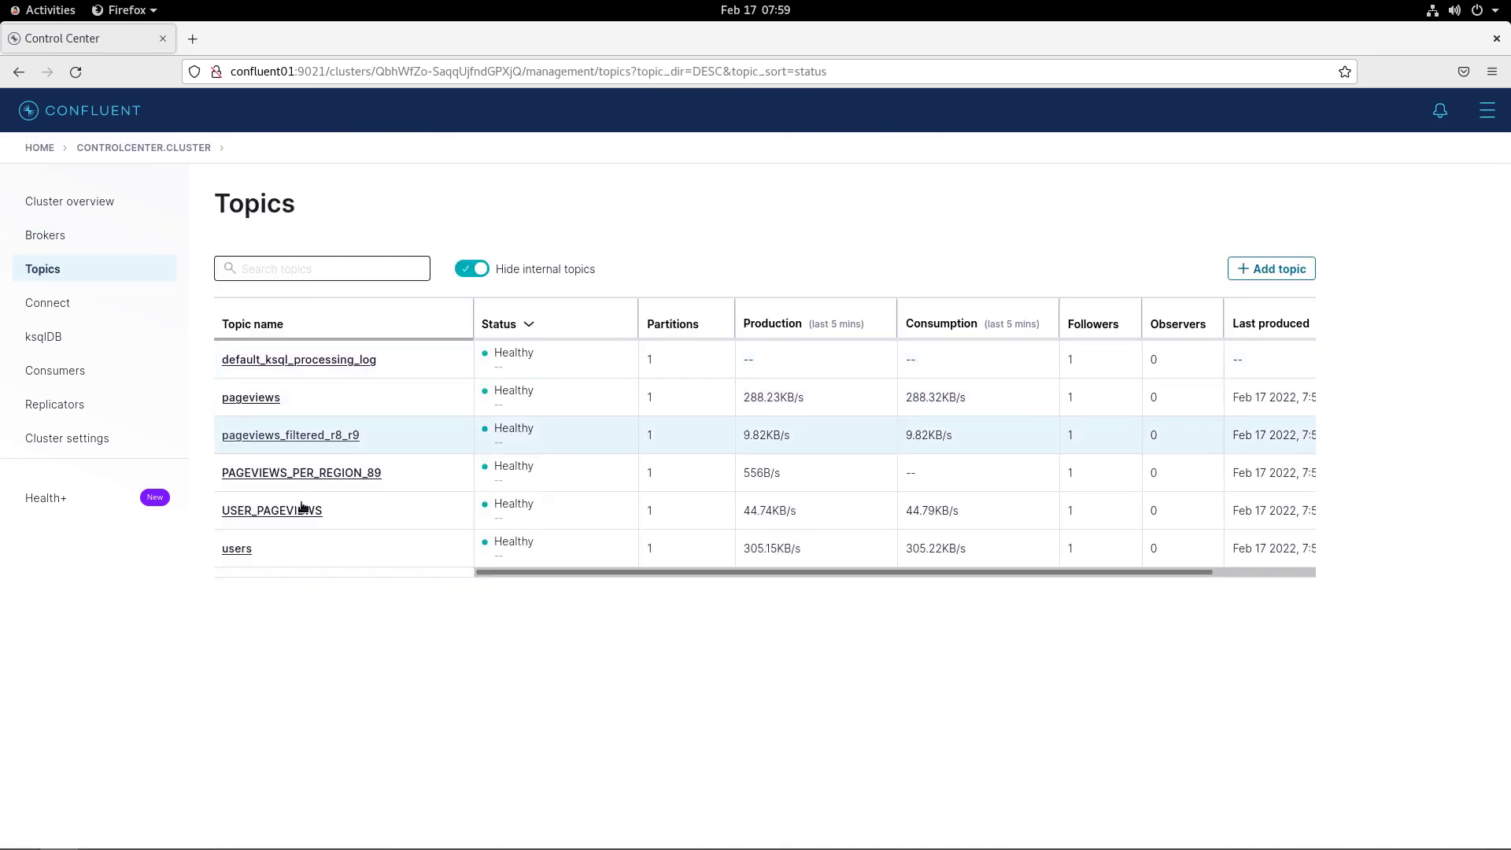
left_click(241, 548)
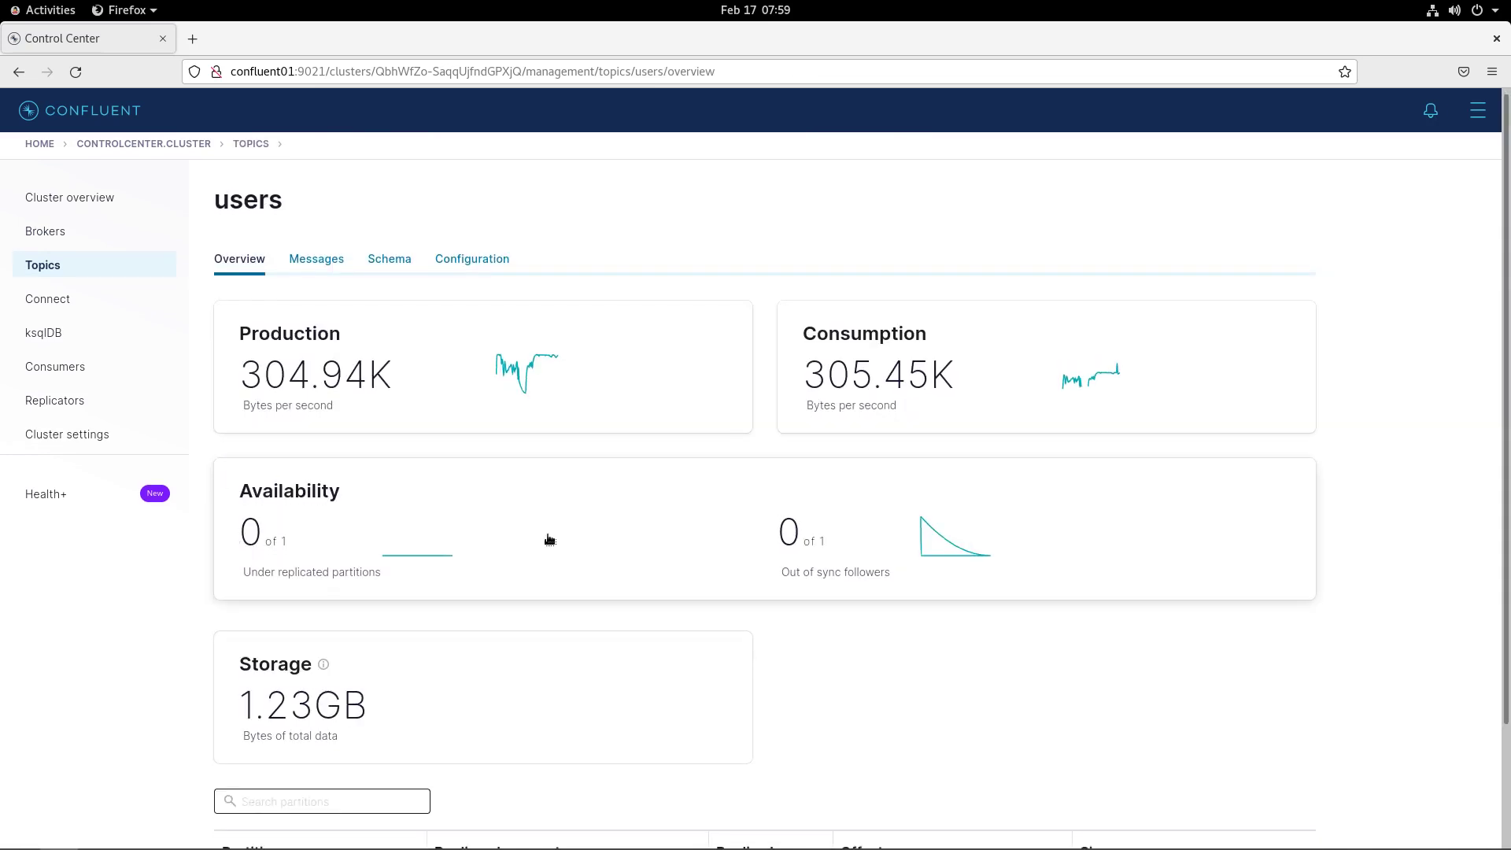
scroll(549, 540, "down", 1)
scroll(549, 540, "down", 2)
scroll(549, 540, "up", 3)
left_click(336, 264)
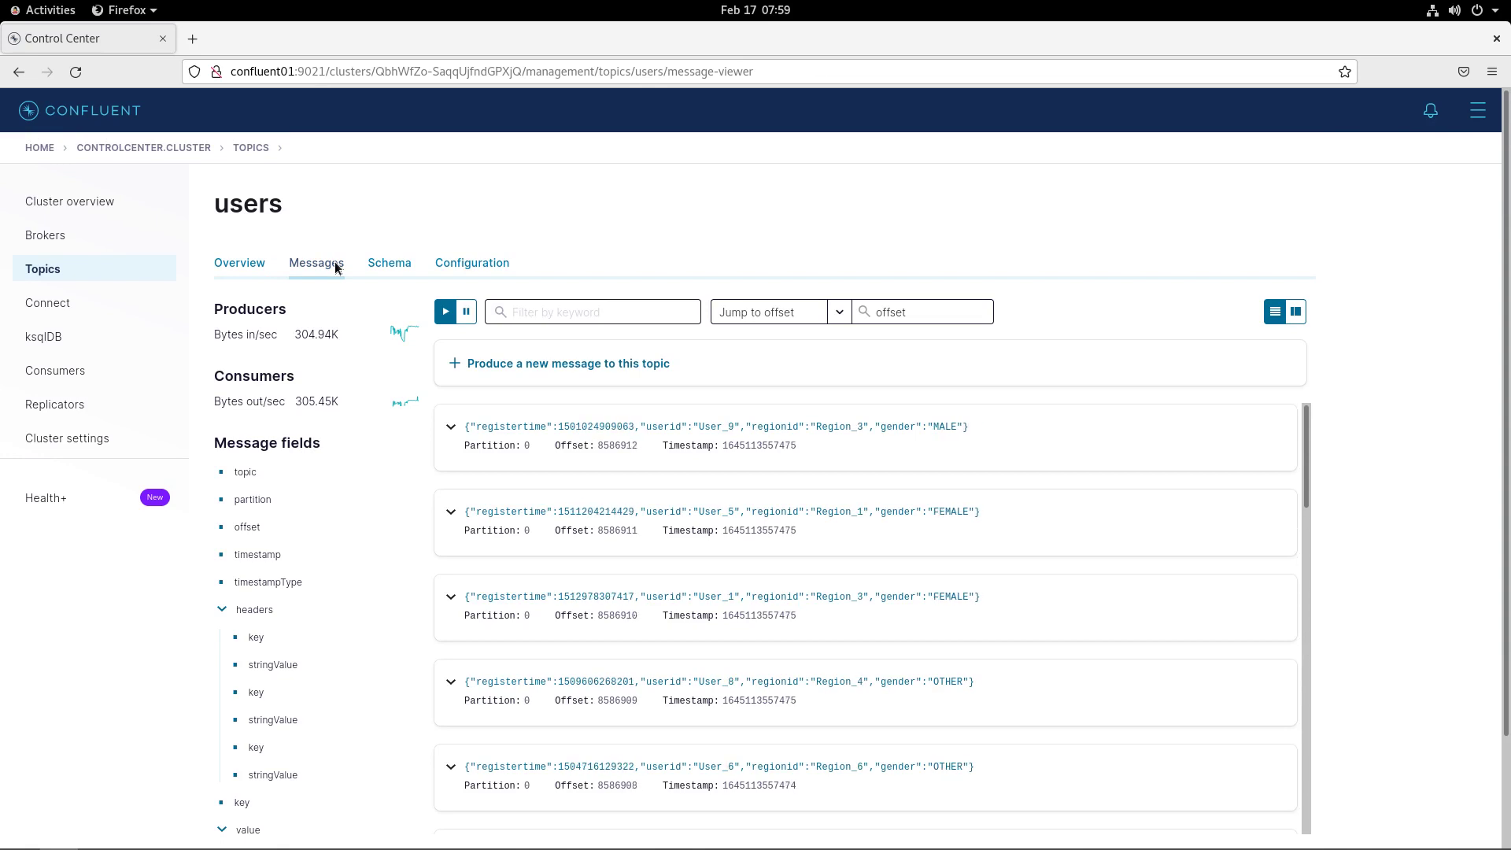
left_click(391, 266)
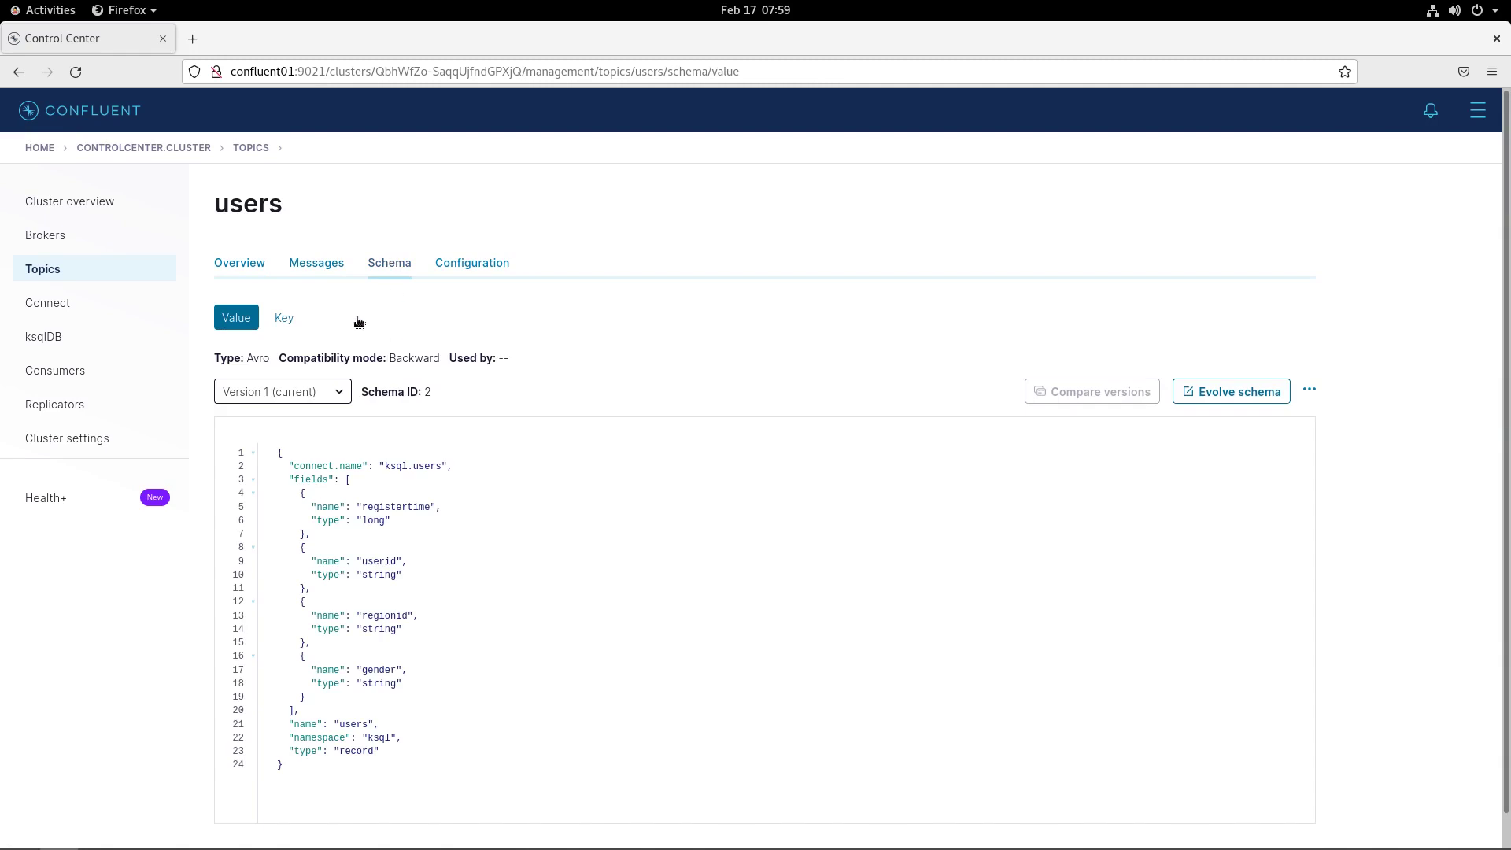
Open the ksqlDB application's data flow and inspect the messages of the PAGEVIEWS_REGION_LIKE_89 stream
left_click(50, 337)
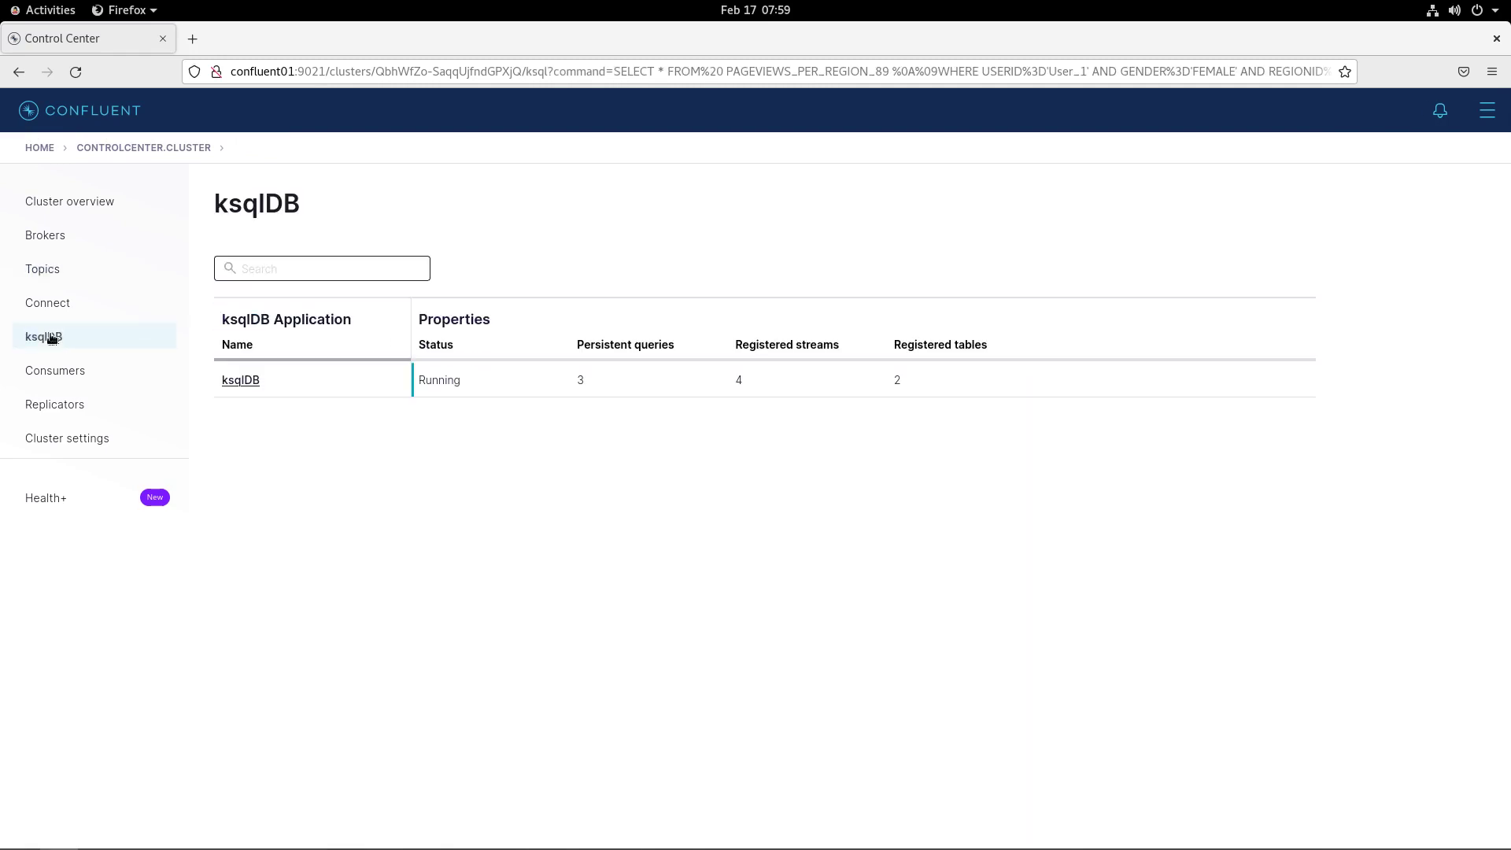
left_click(256, 382)
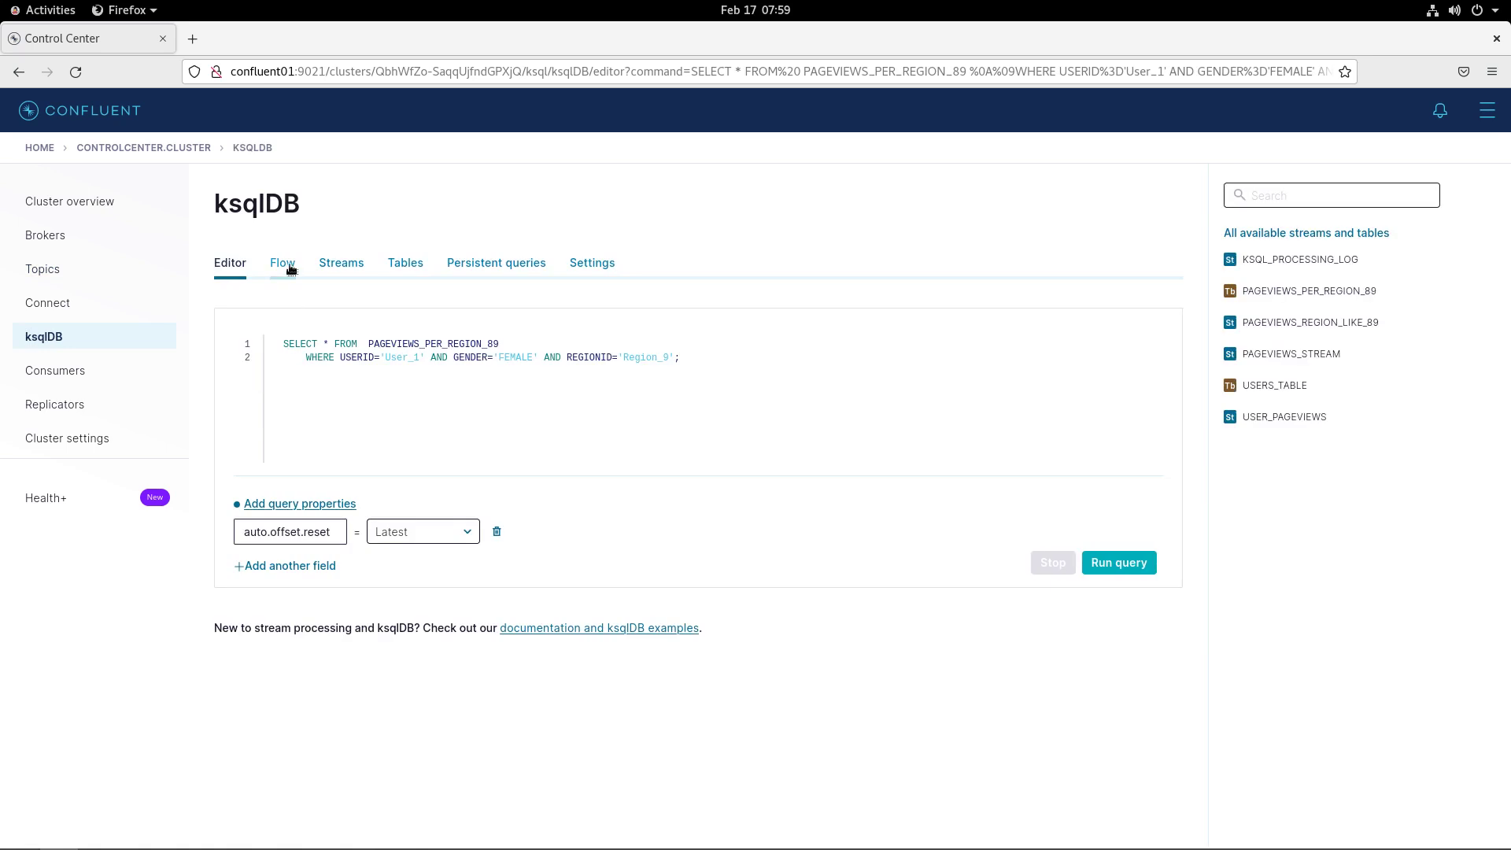
left_click(290, 269)
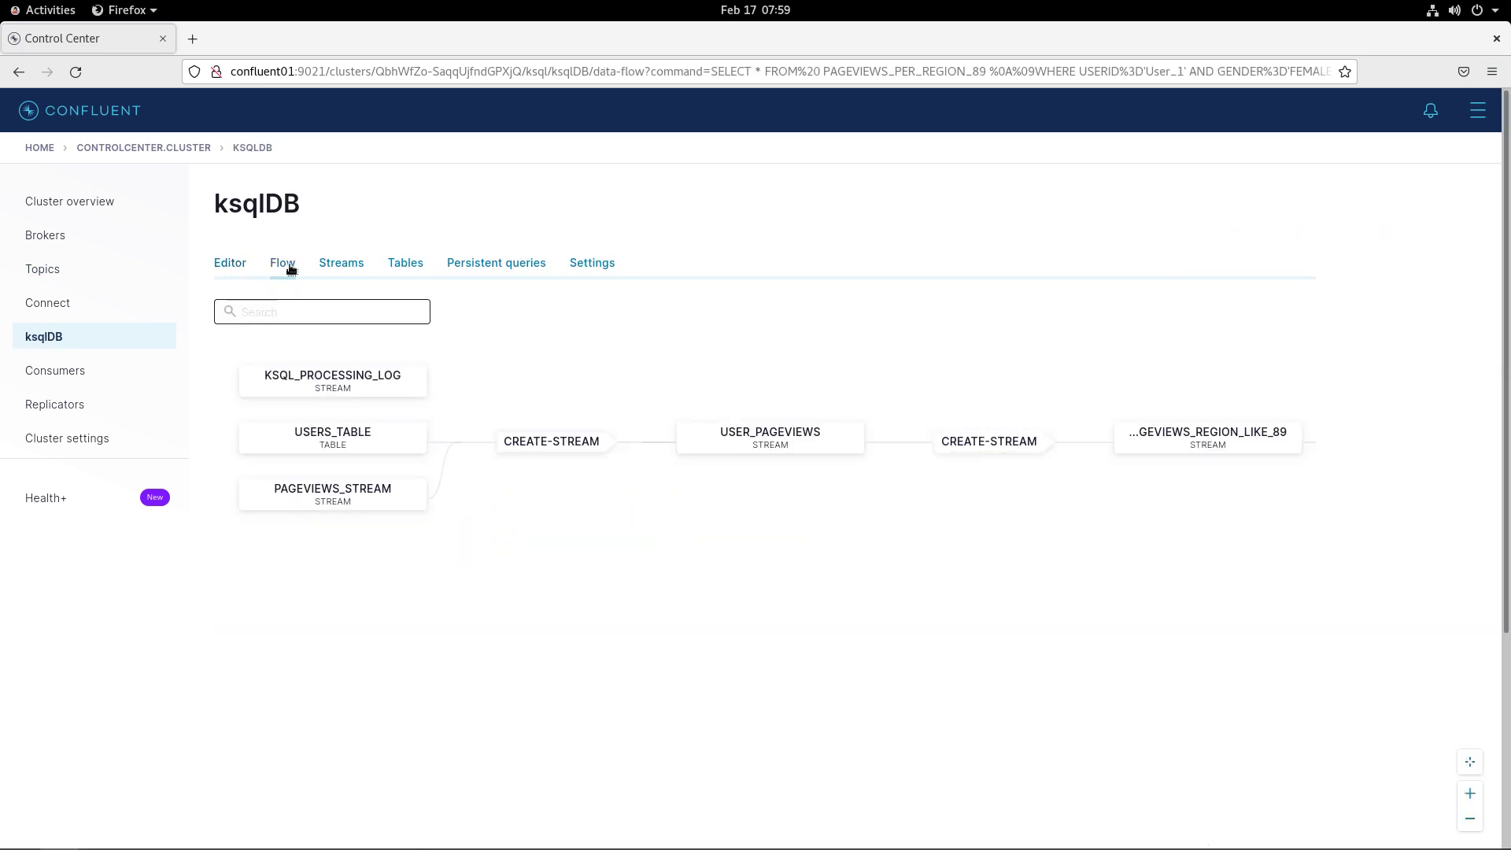
left_click(1200, 442)
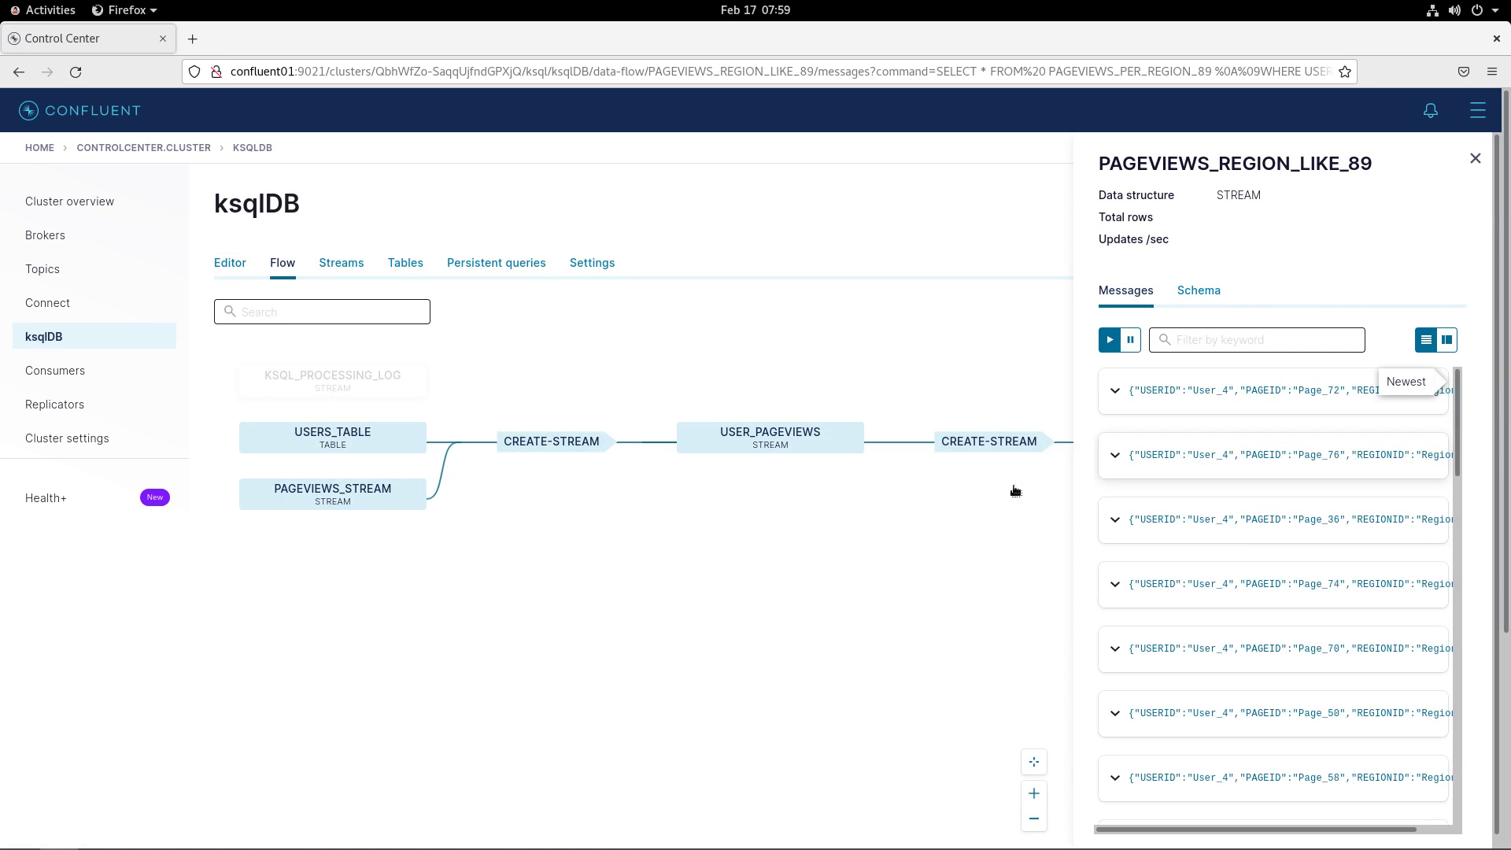
Query the PAGEVIEWS_REGION_LIKE_89 stream from its details page, examine the emitted messages, and stop the query
left_click(341, 265)
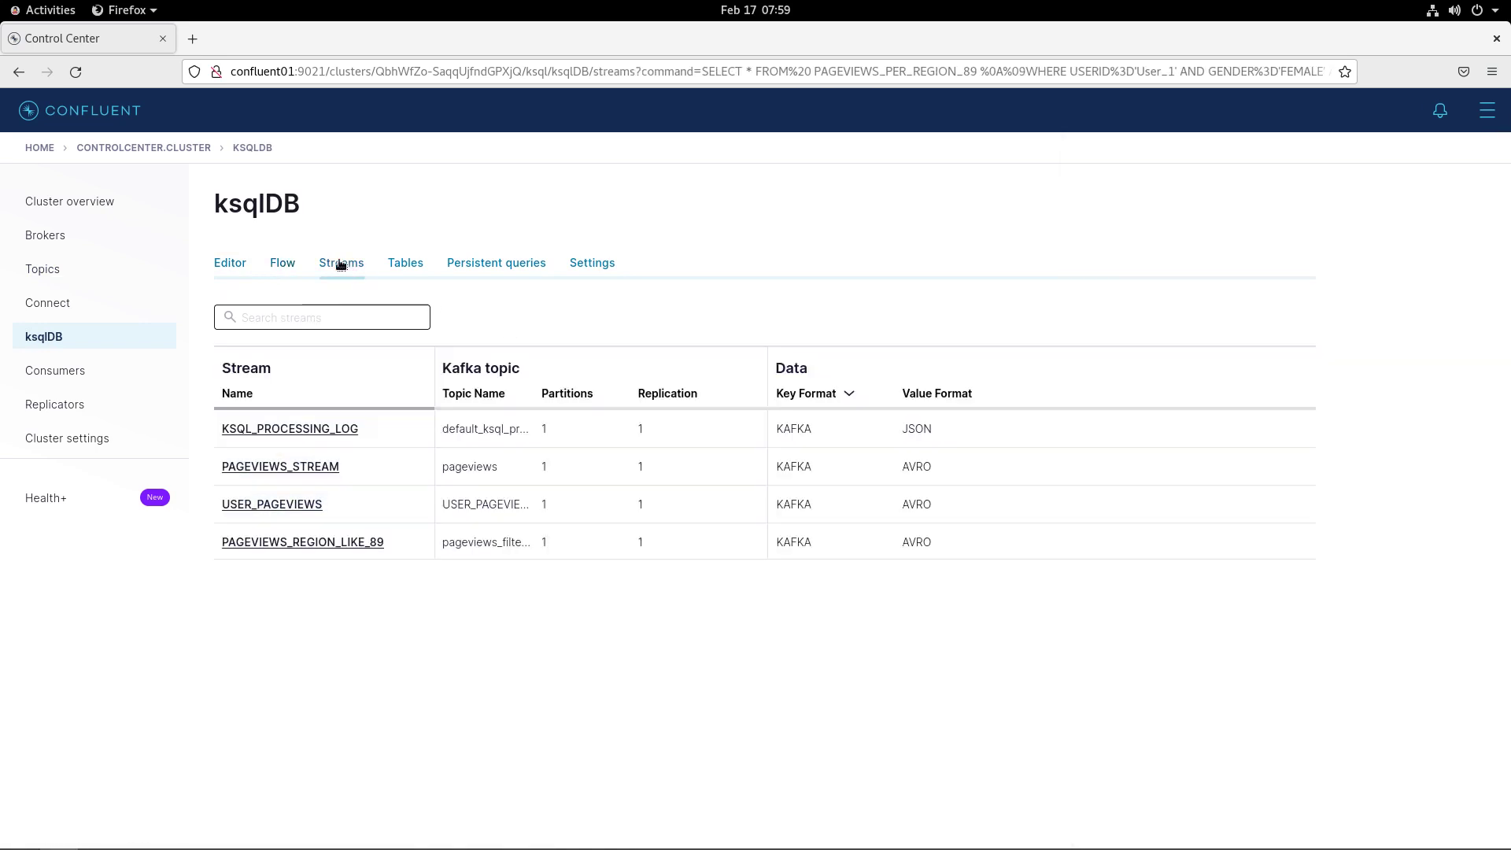
left_click(334, 550)
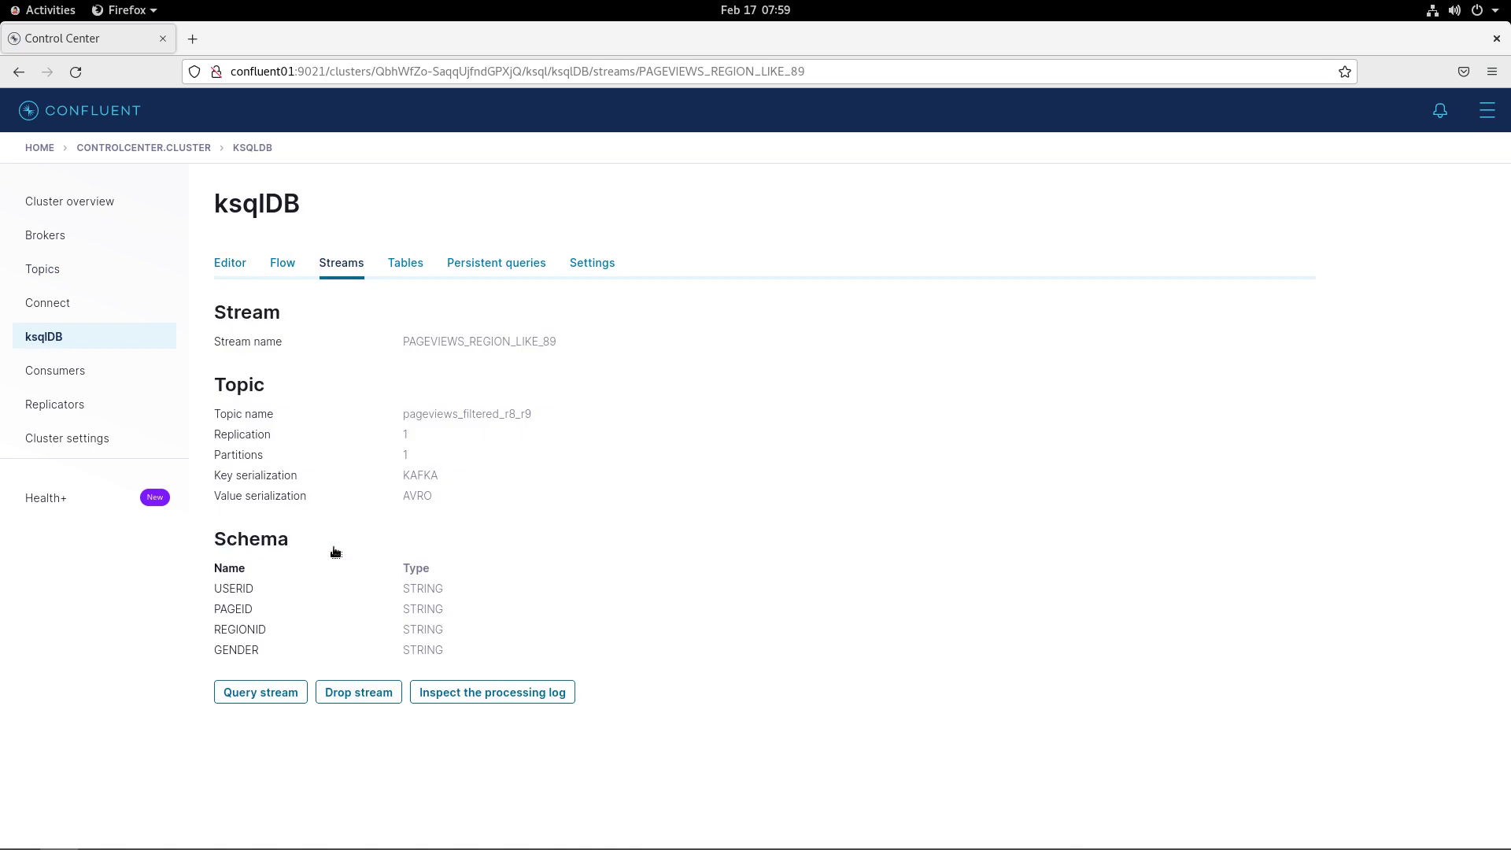
left_click(262, 696)
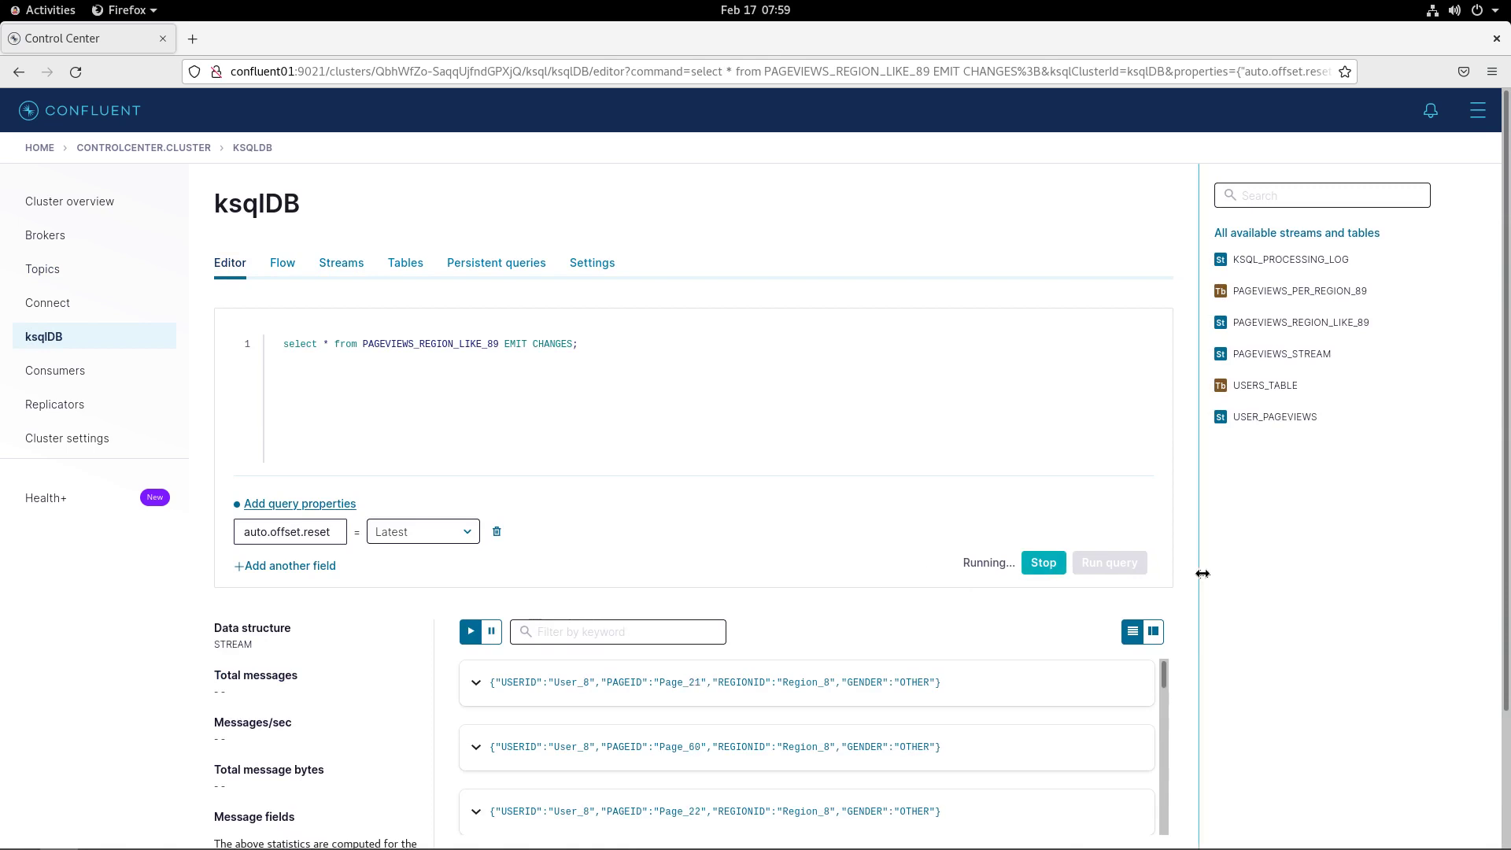
scroll(1196, 575, "down", 3)
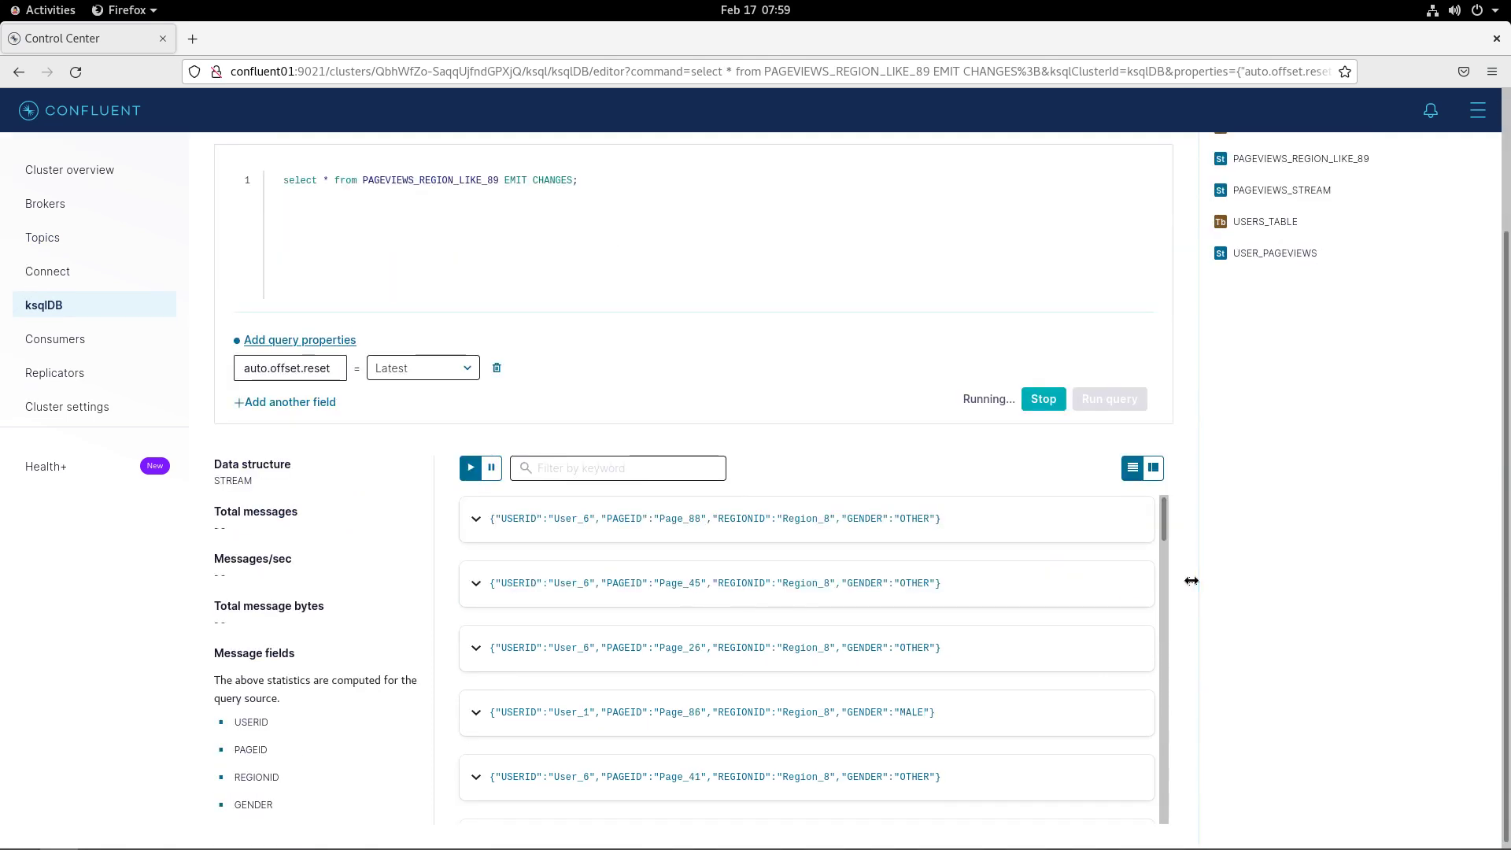
scroll(1192, 583, "up", 1)
scroll(1192, 579, "up", 2)
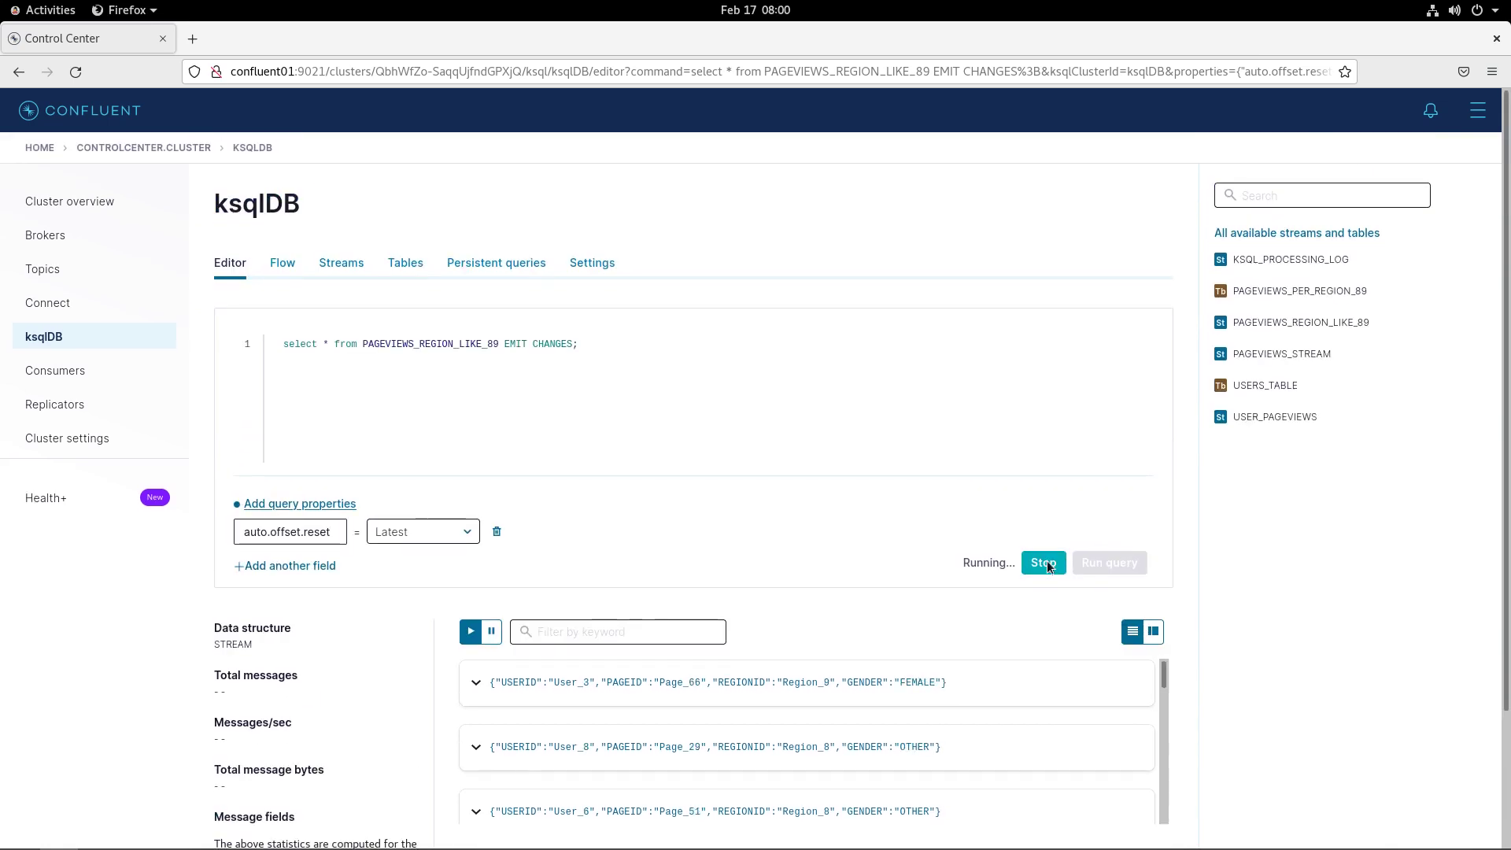
left_click(1046, 562)
Run SELECT * FROM PAGEVIEWS_PER_REGION_89 WHERE USERID='User_1' AND GENDER='FEMALE' AND REGIONID='Region_9'; and check the returned rows and the User_1 filter value
left_click(668, 402)
key("ctrl+a")
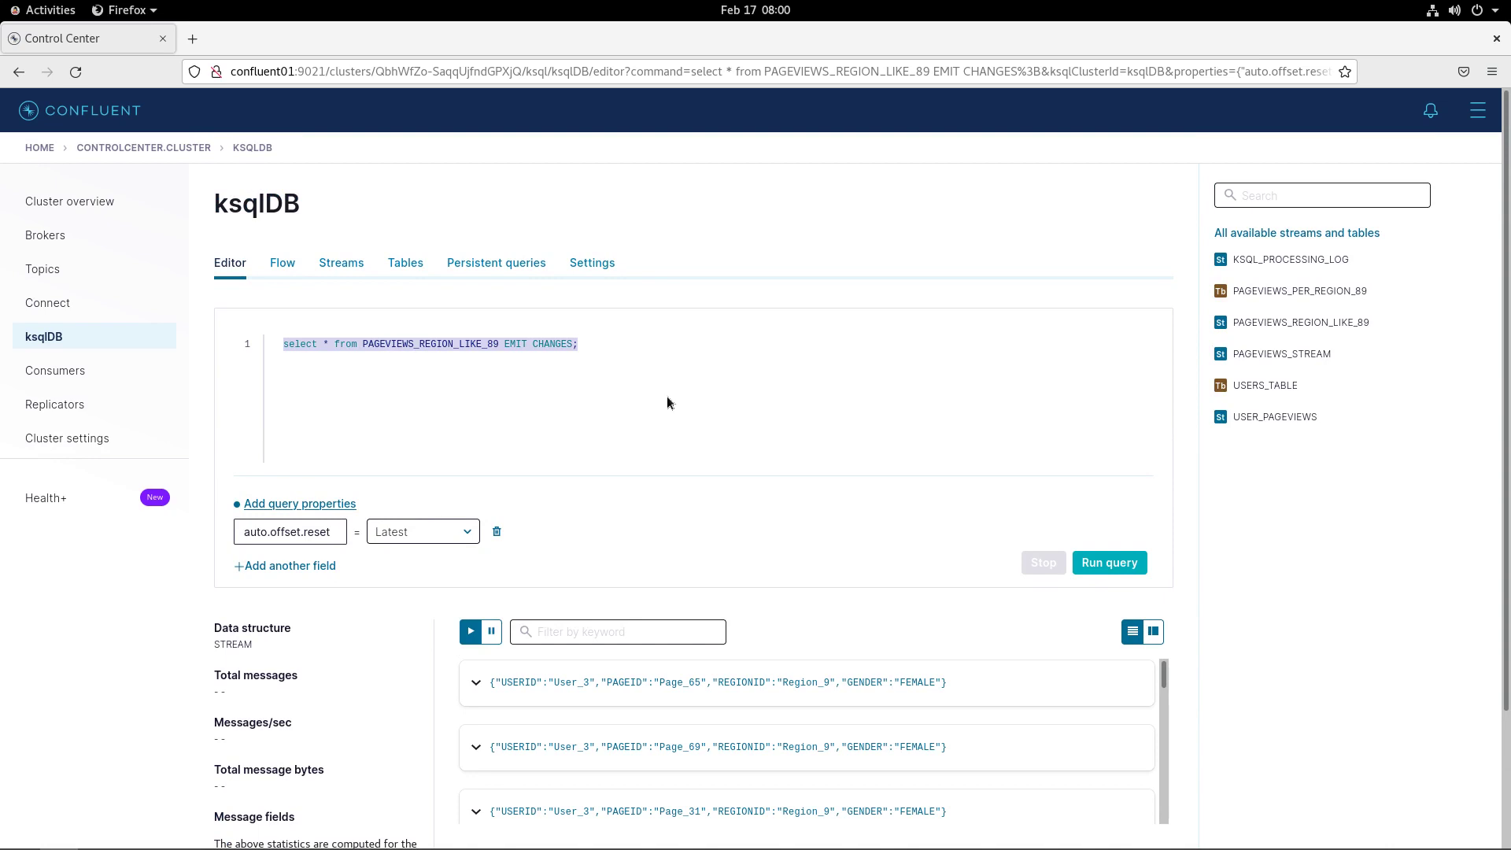
type("SELECT * FROM  PAGEVIEWS_PER_REGION_89     WHERE USERID='User_1' AND GENDER='FEMALE' AND REGIONID='Region_9';")
left_click(1103, 563)
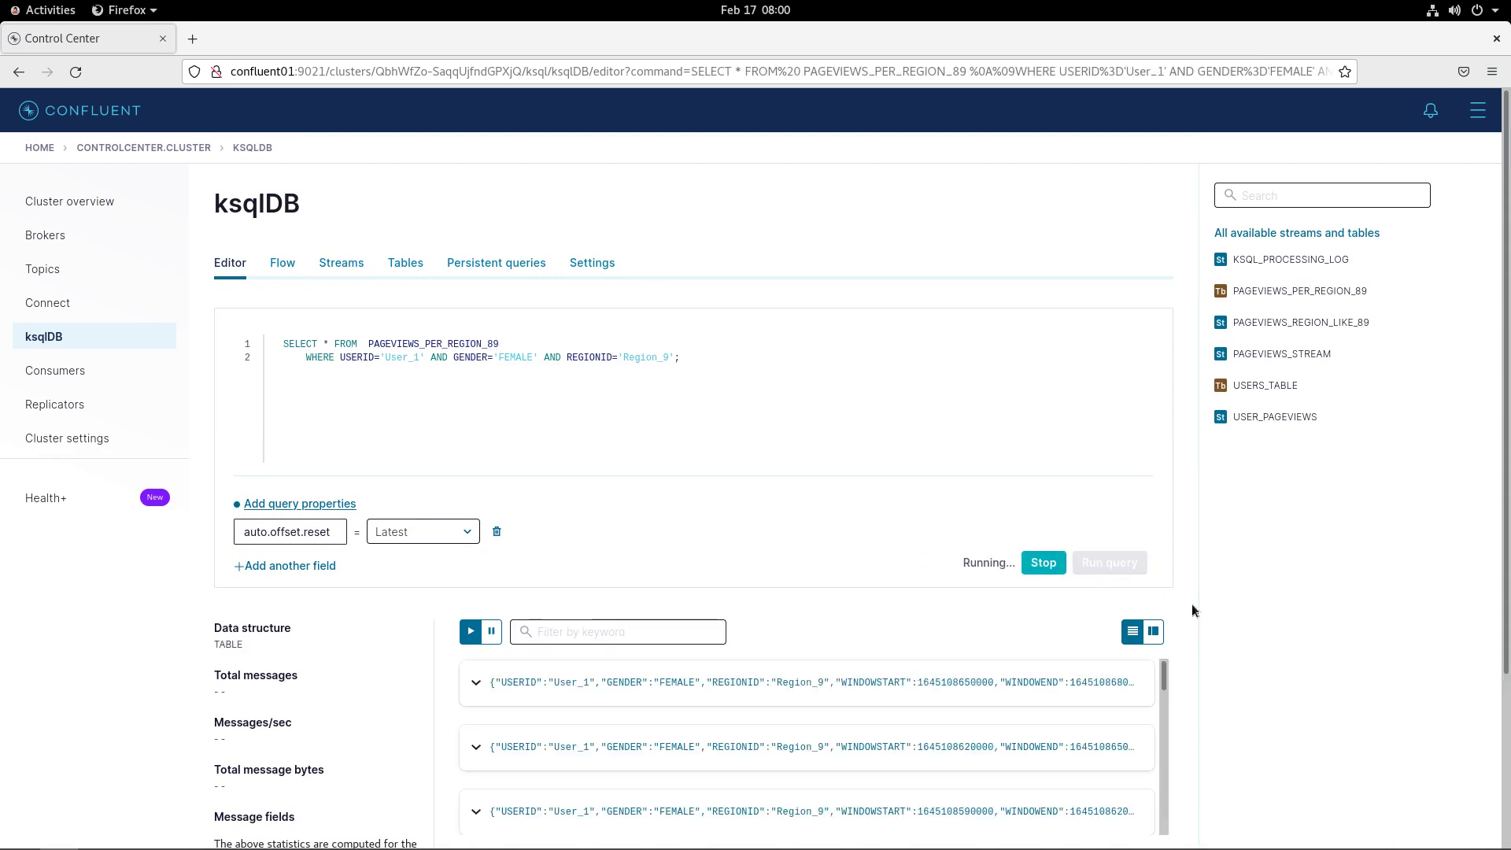
scroll(1192, 603, "down", 3)
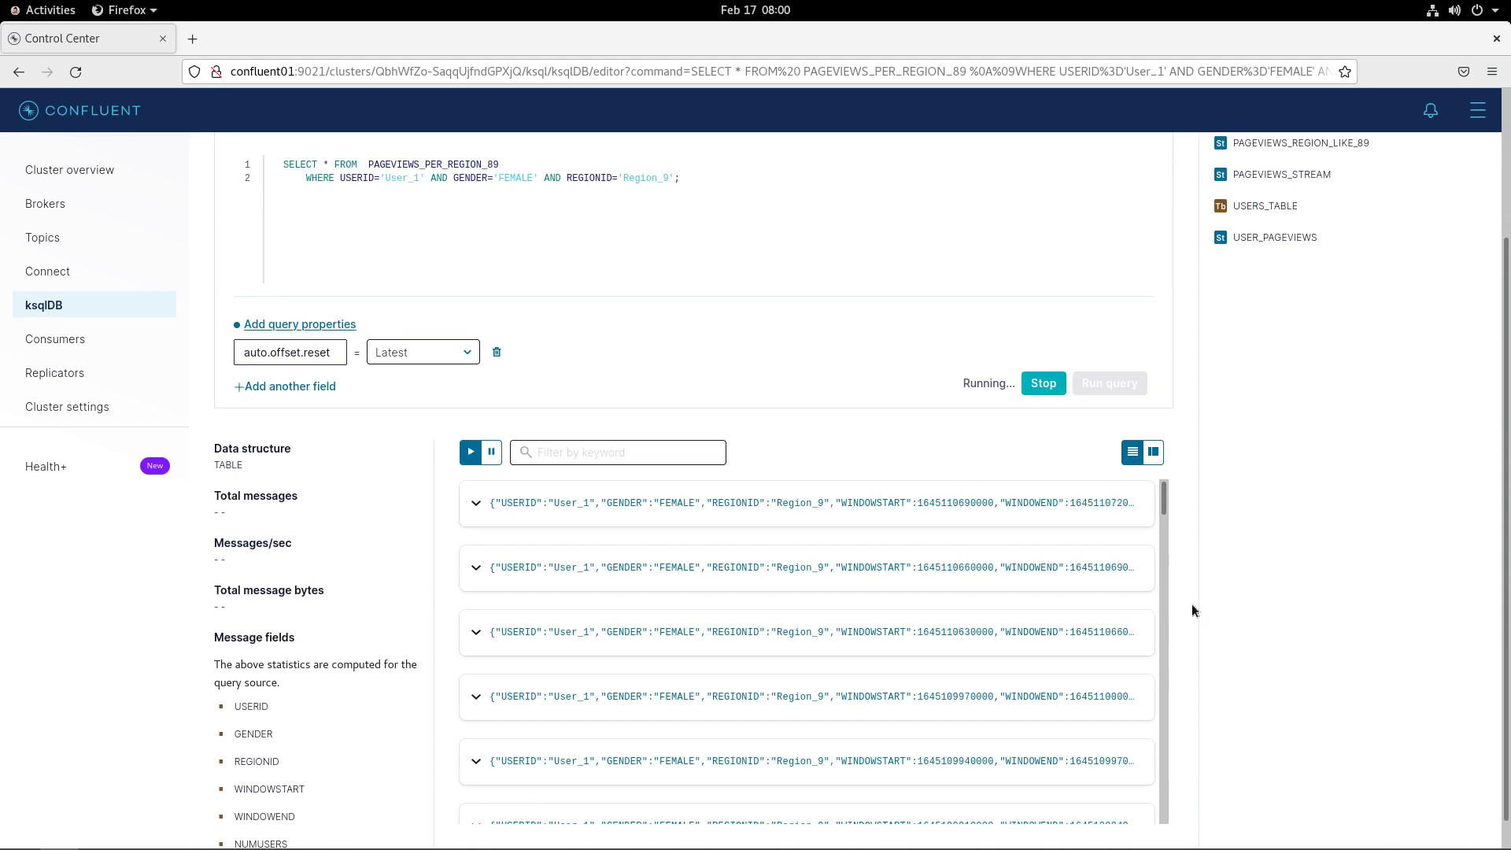
scroll(375, 331, "up", 3)
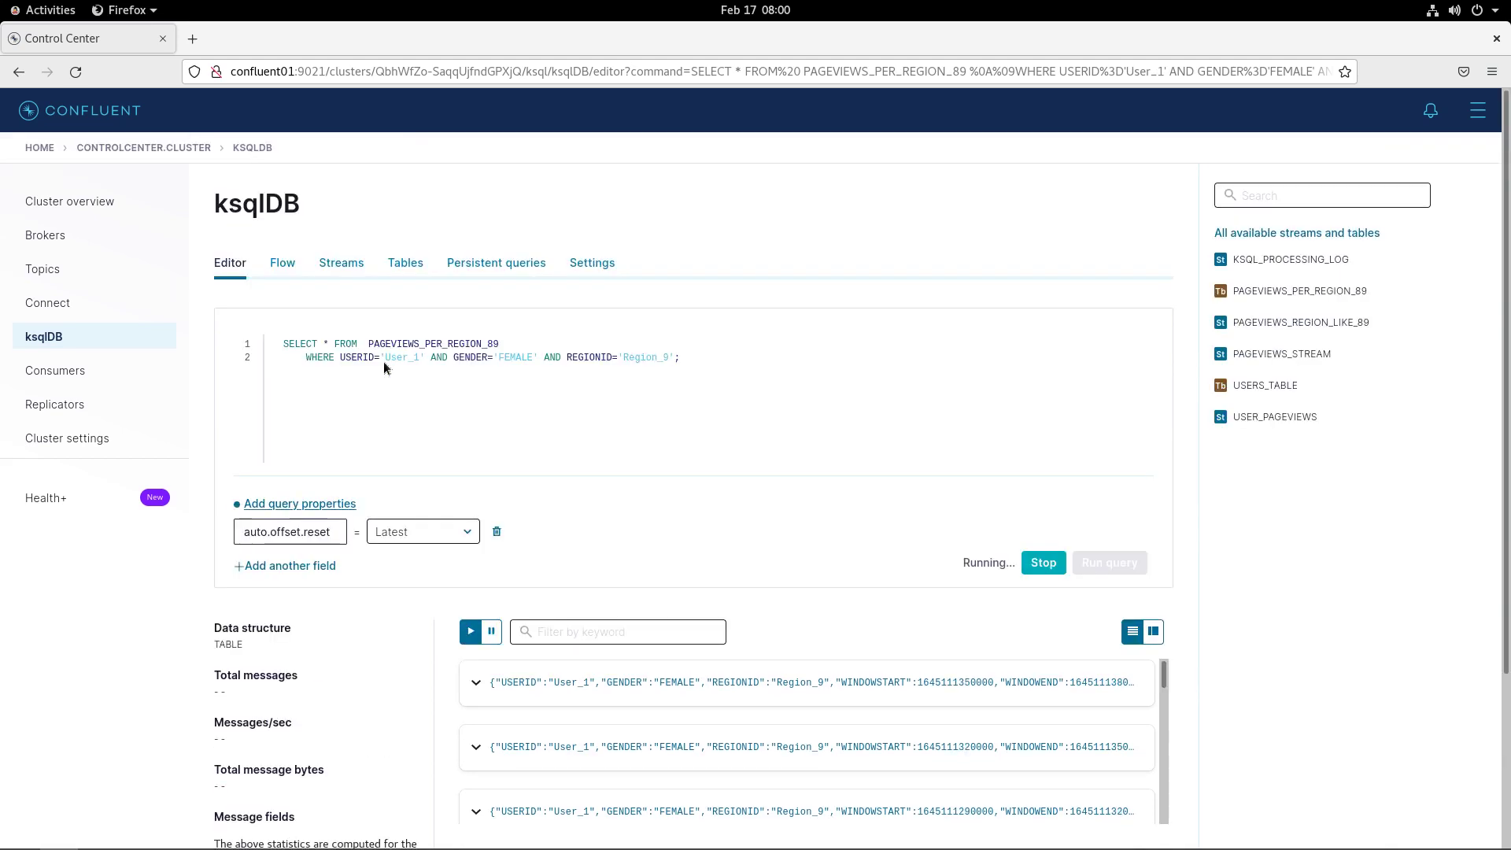
key("ctrl+a")
left_click_drag(385, 358, 424, 358)
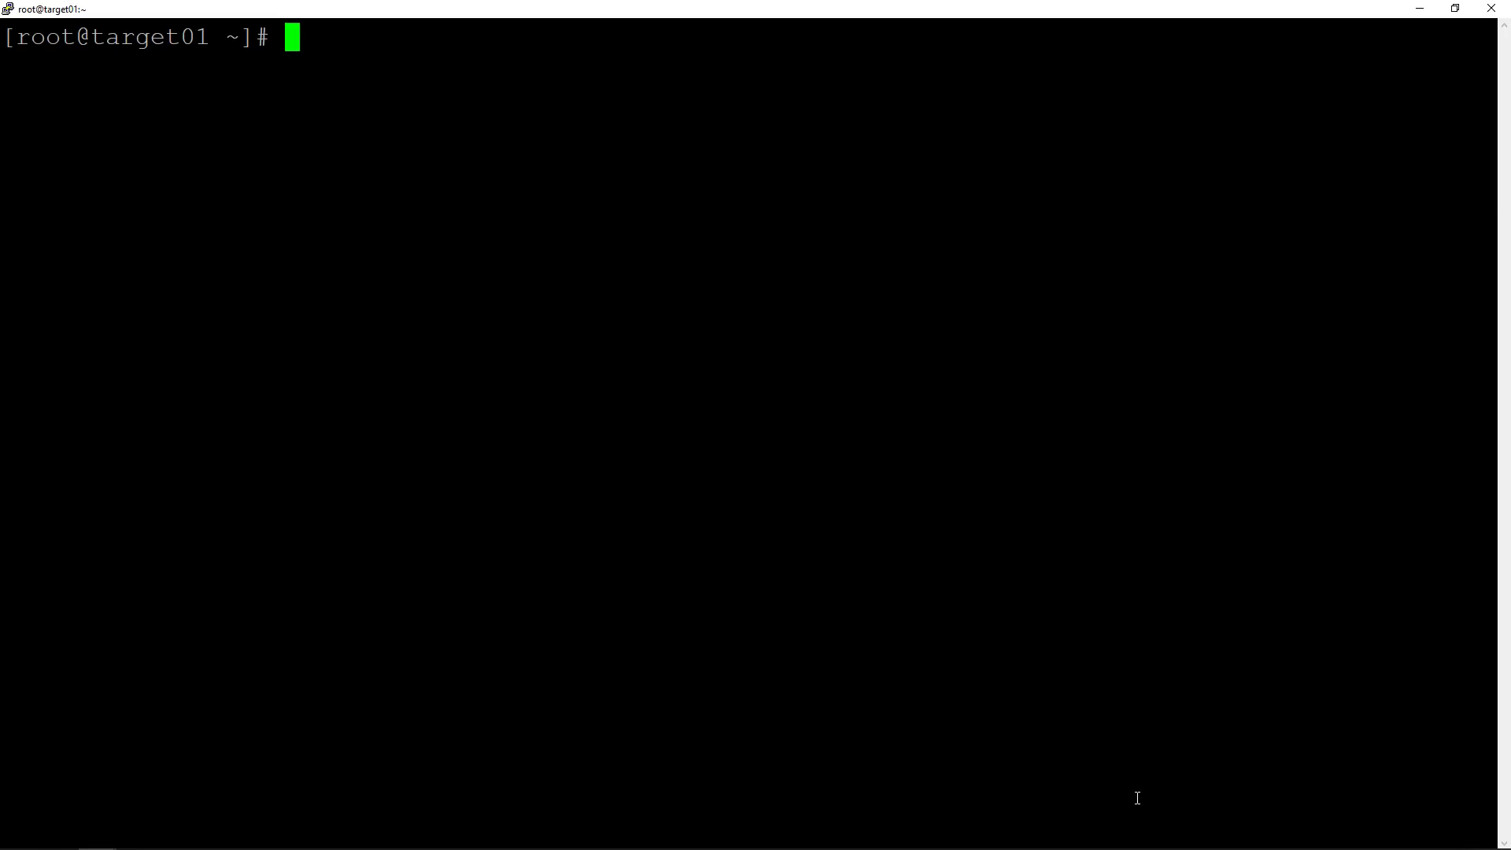
In the target01 terminal, run hexdump -C /dev/sdb and examine the disk's raw contents
type("hexdump -C /dev/sdb")
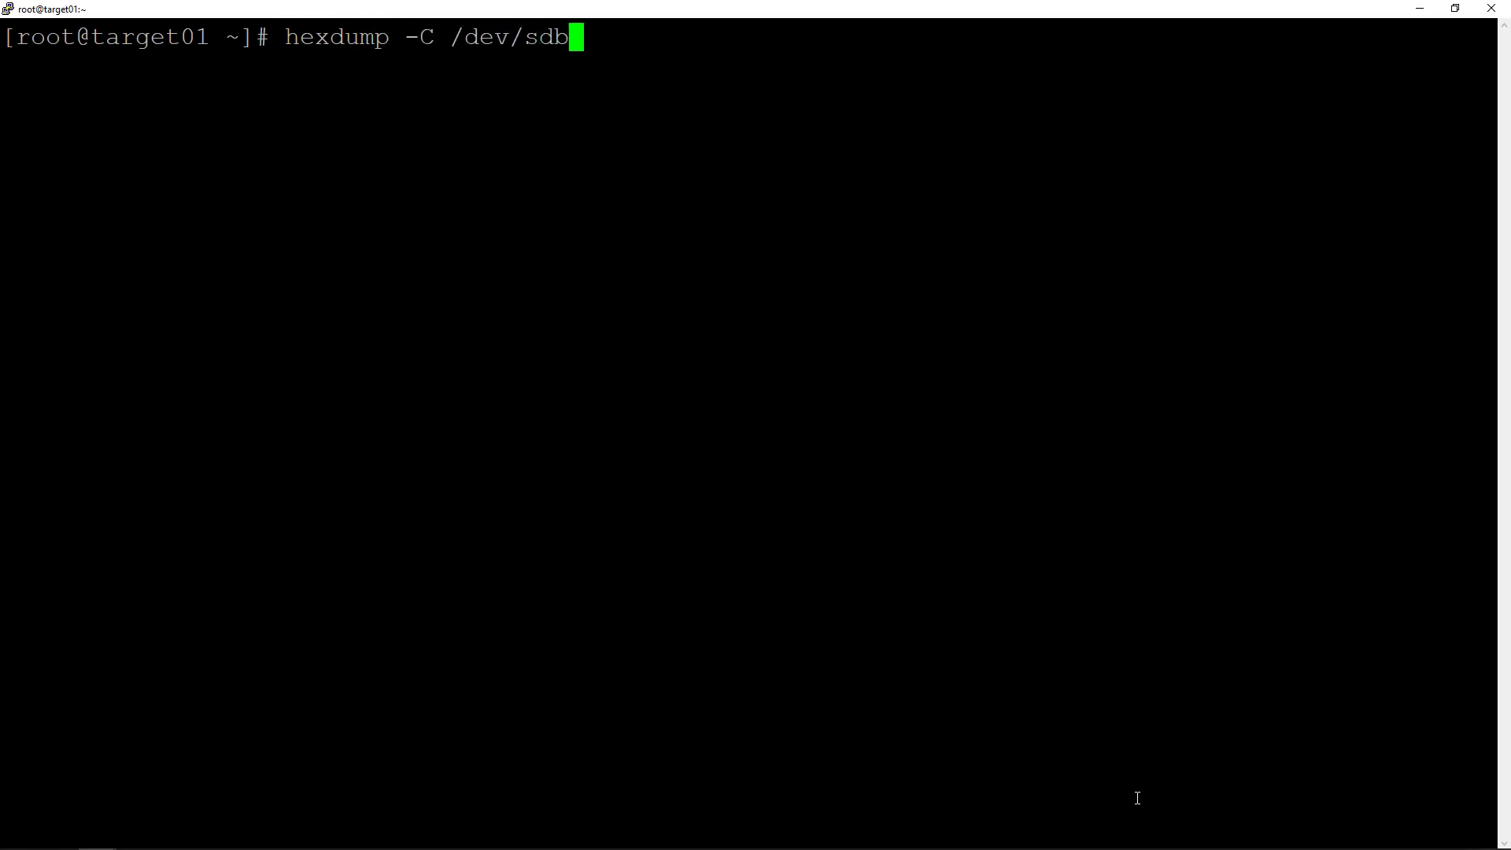
key("Return")
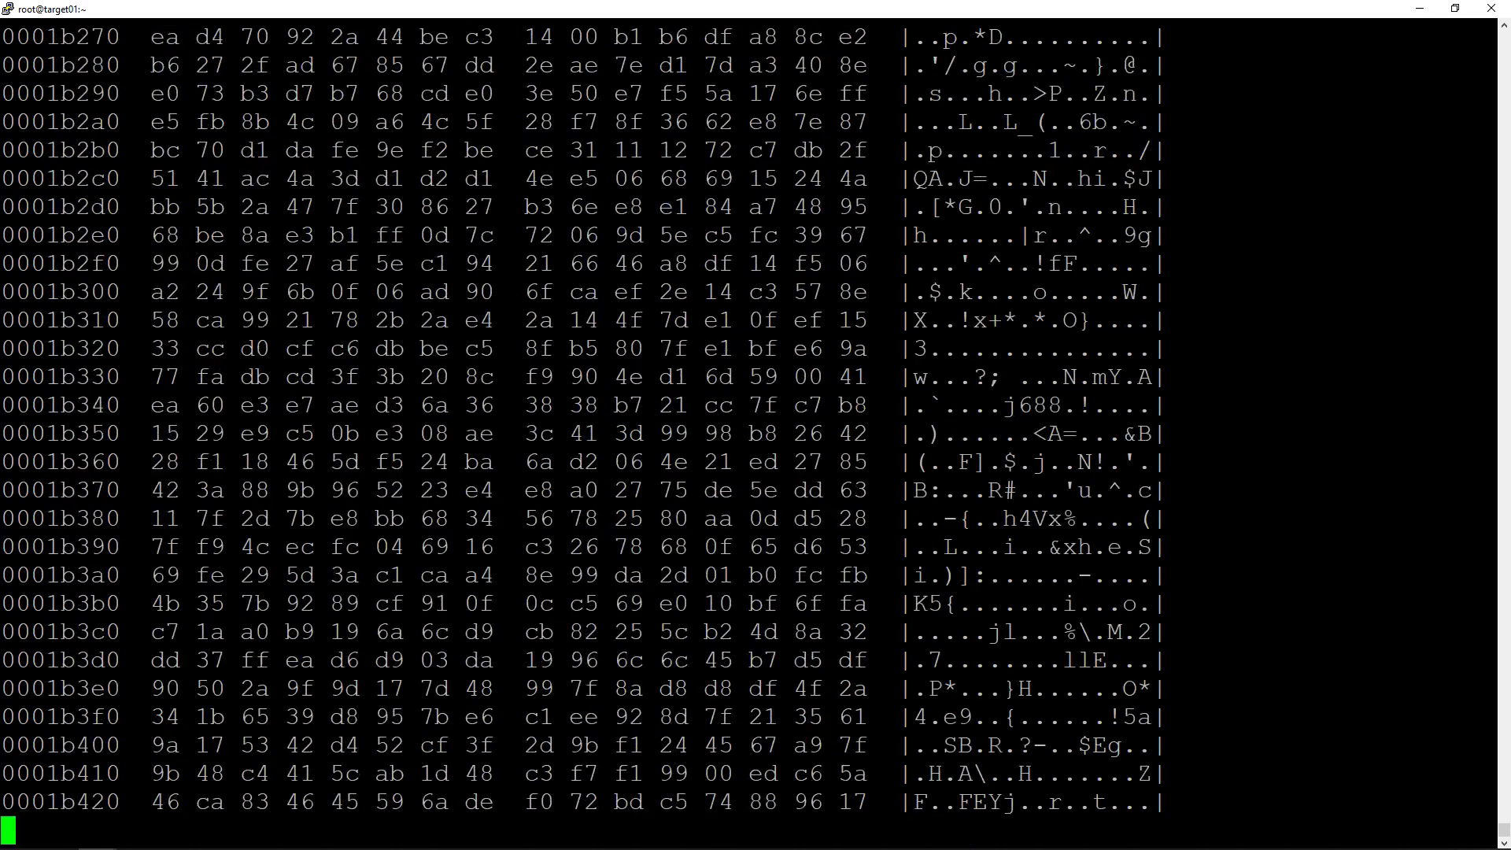
scroll(1269, 685, "up", 20)
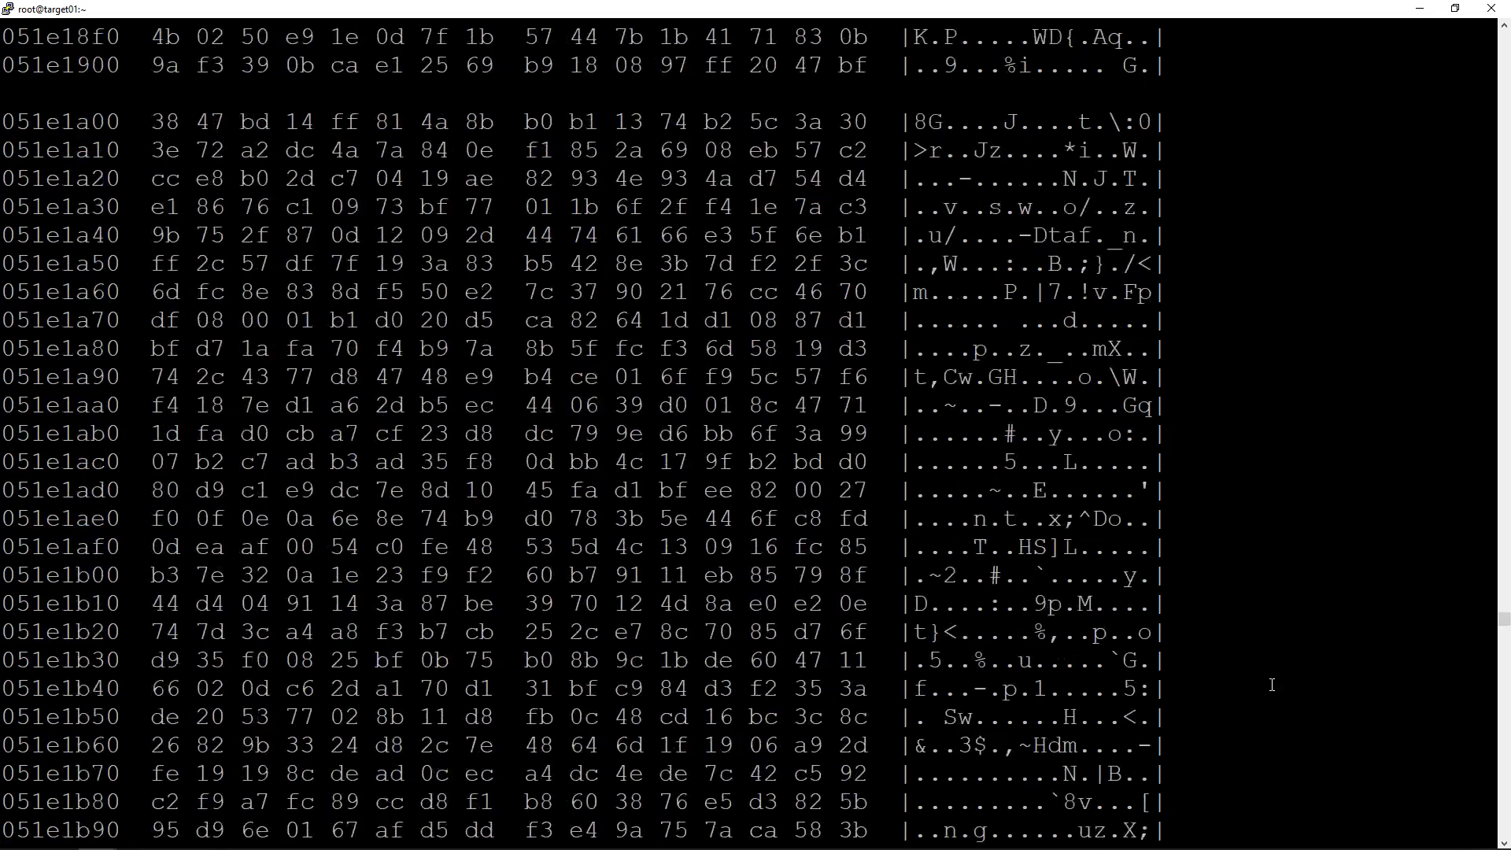
scroll(1272, 685, "up", 20)
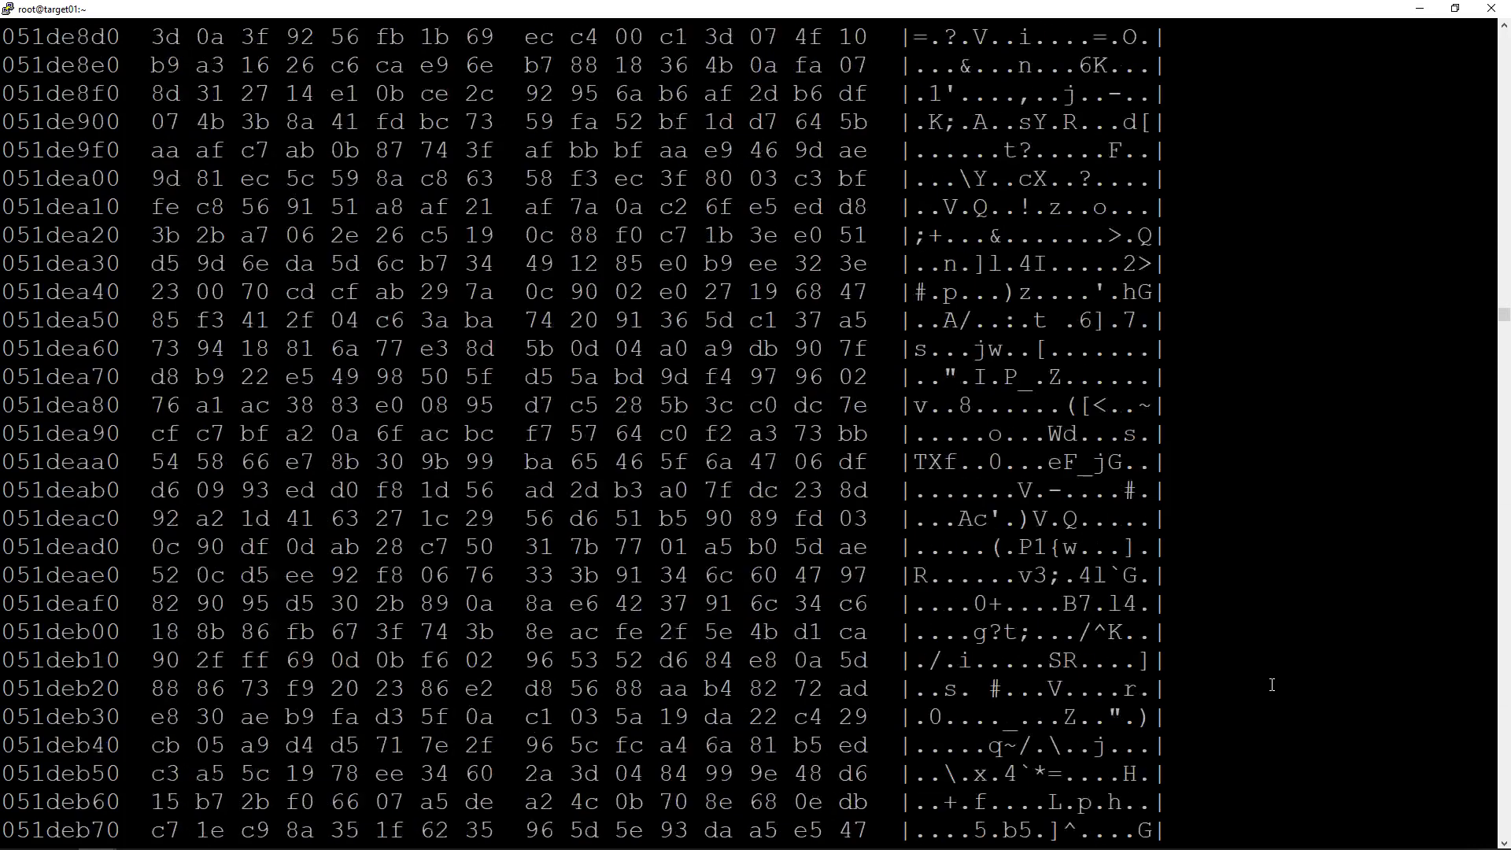
scroll(1273, 685, "down", 20)
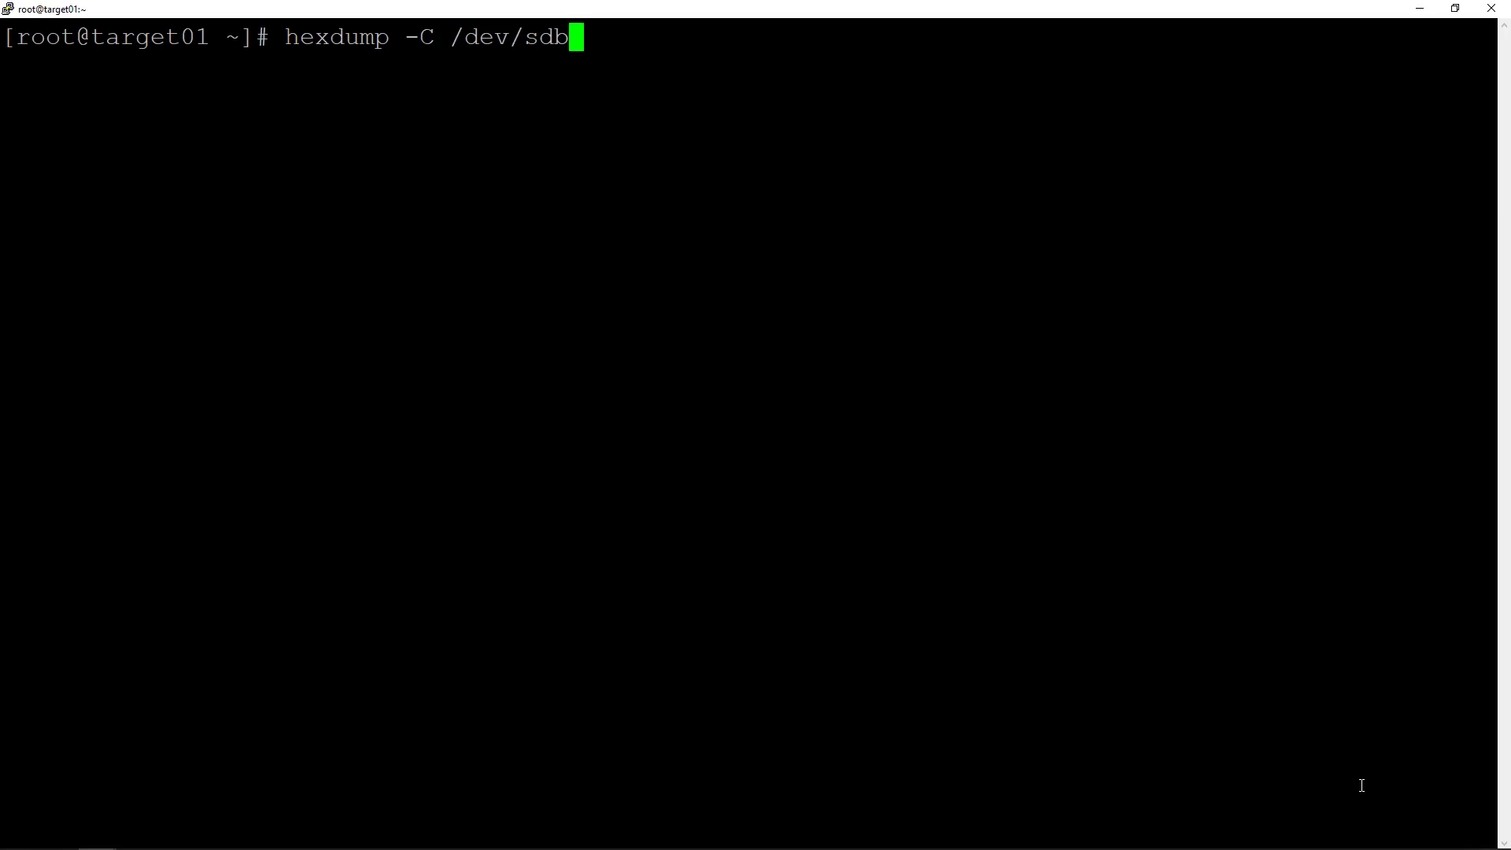
Search the raw disk for plain-text user data with hexdump -C /dev/sdb | grep User_1
type("| grep ")
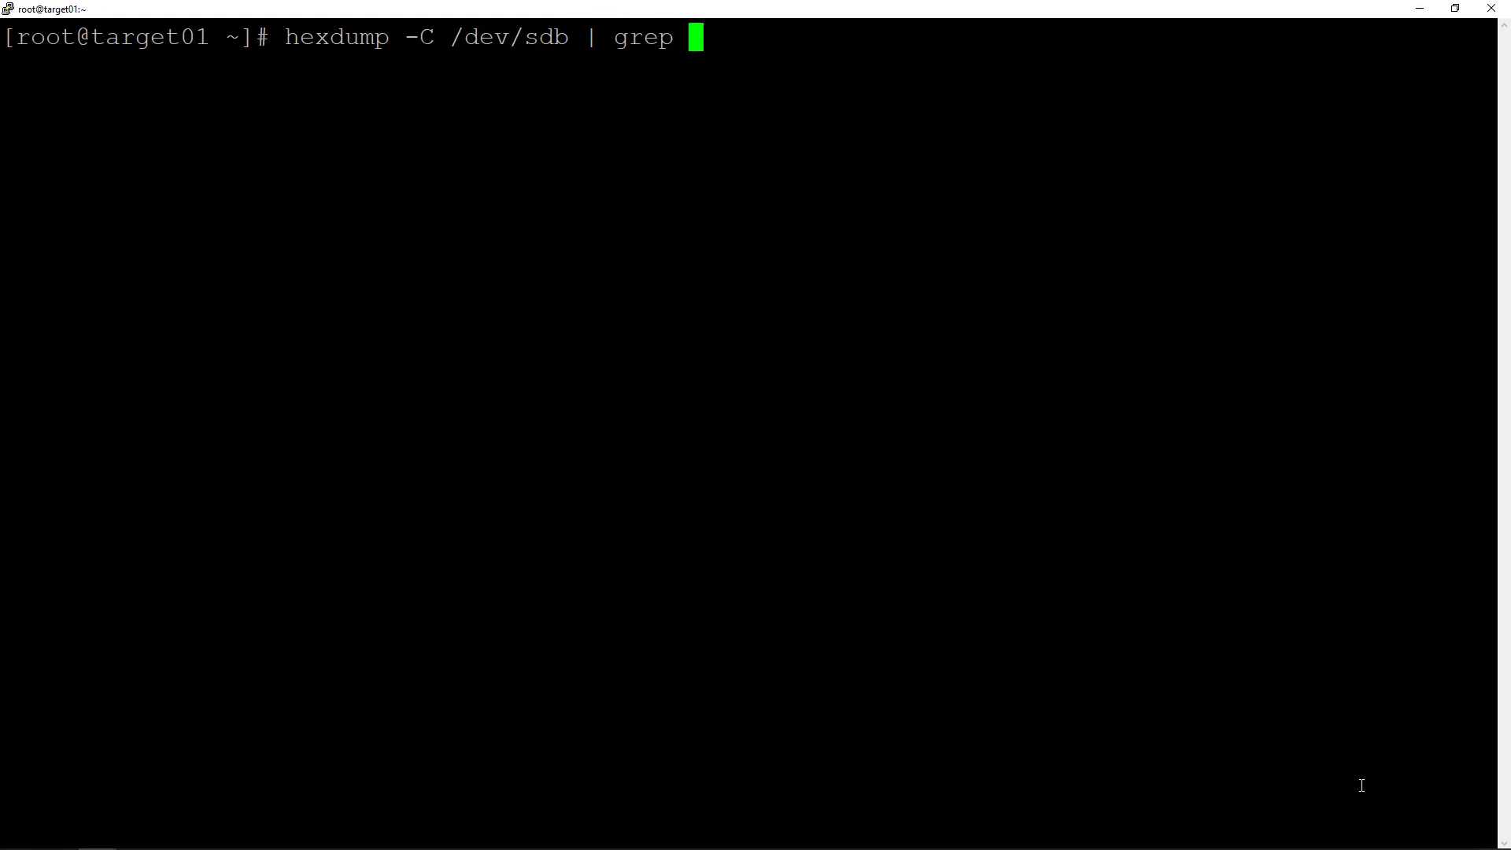
type("User_1")
key("Return")
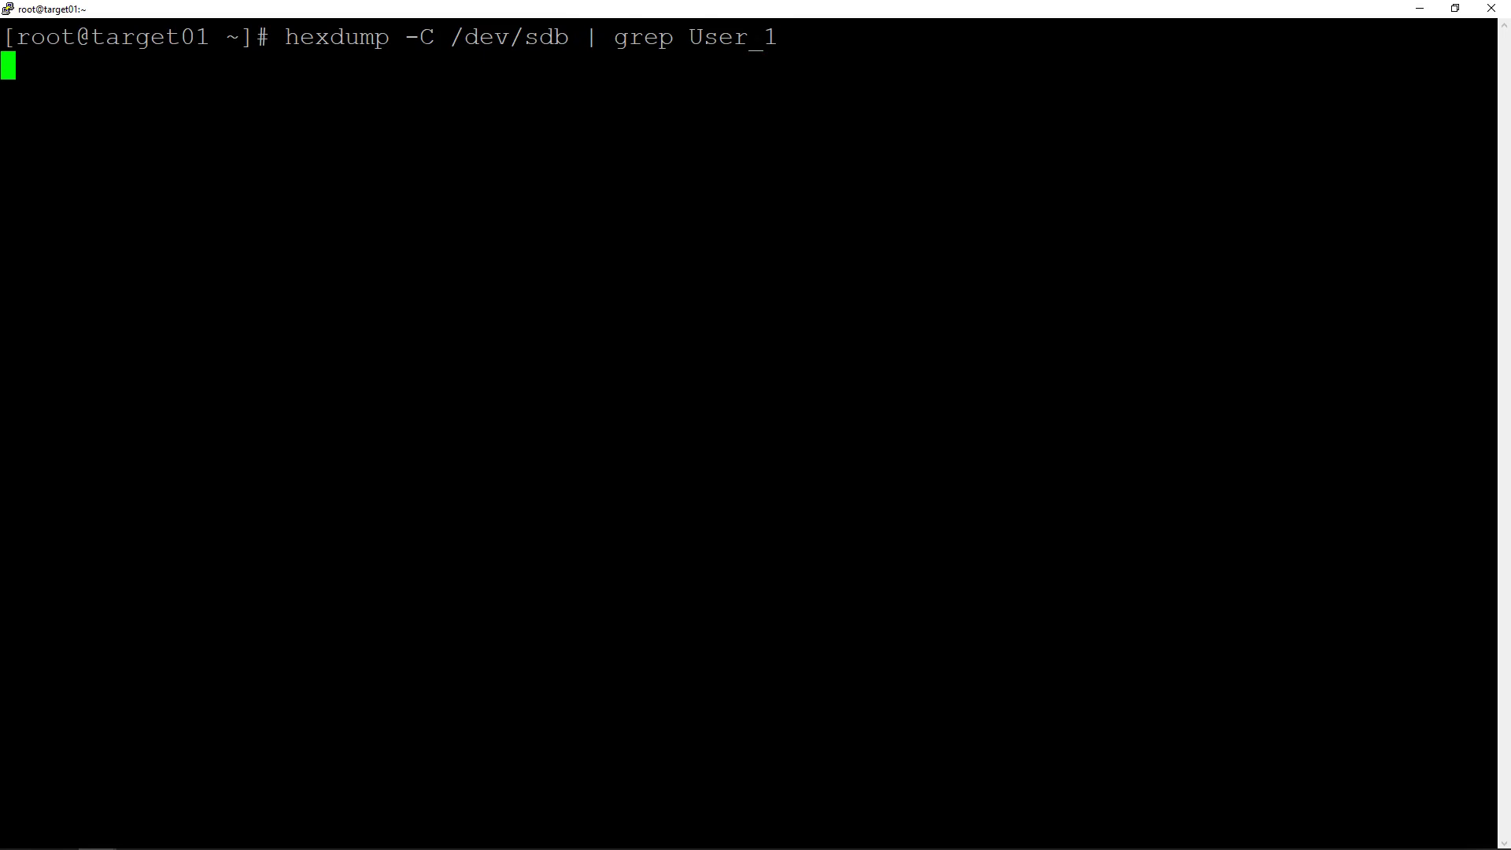